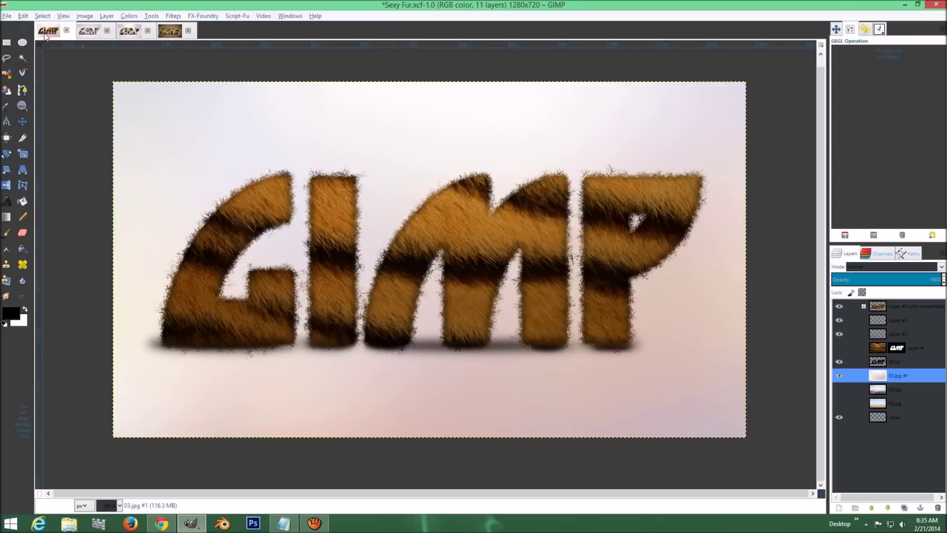
- Look through the open example images of the GIMP fur text, comparing their fur patterns and backgrounds
left_click(91, 33)
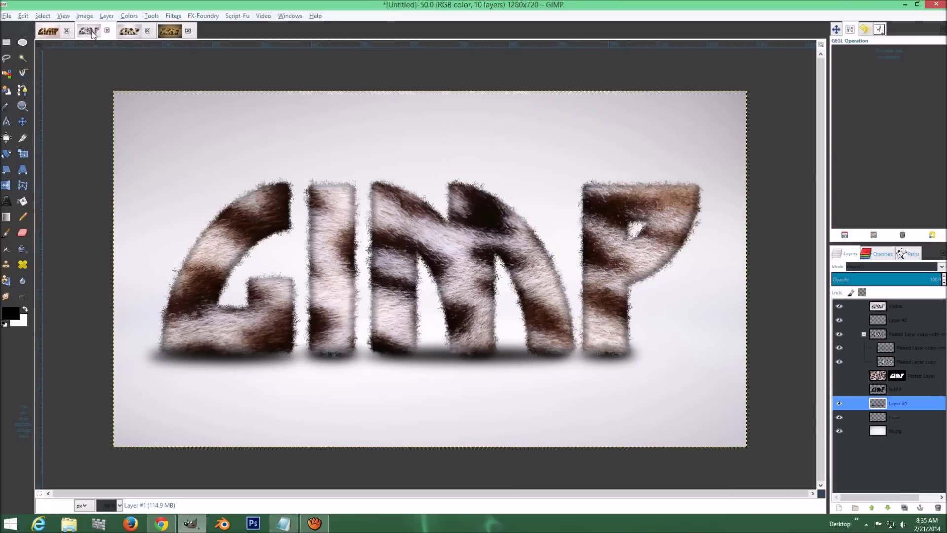
left_click(125, 34)
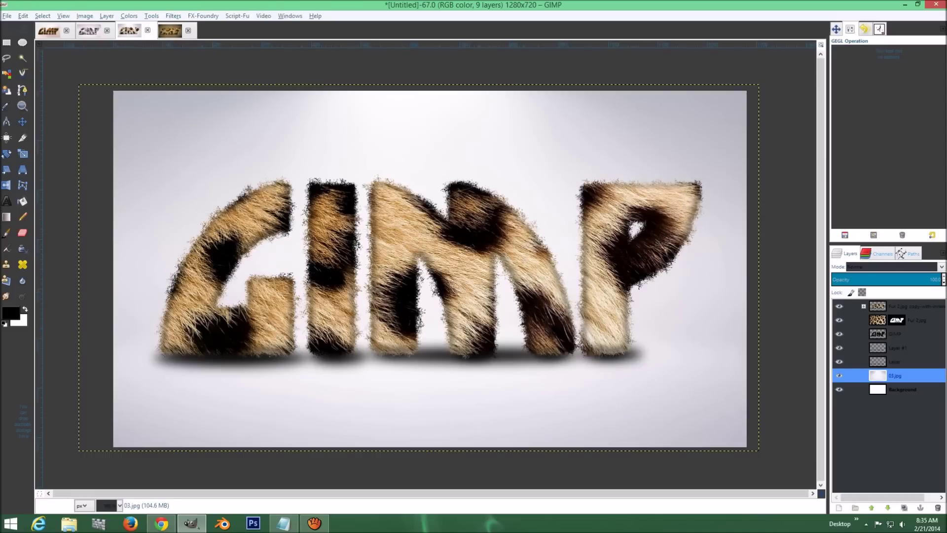
left_click(168, 31)
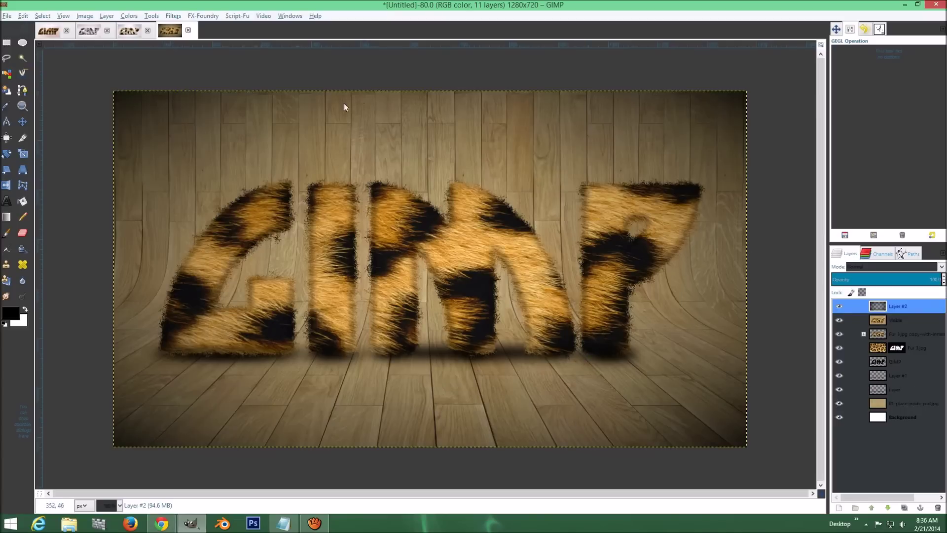
left_click(132, 33)
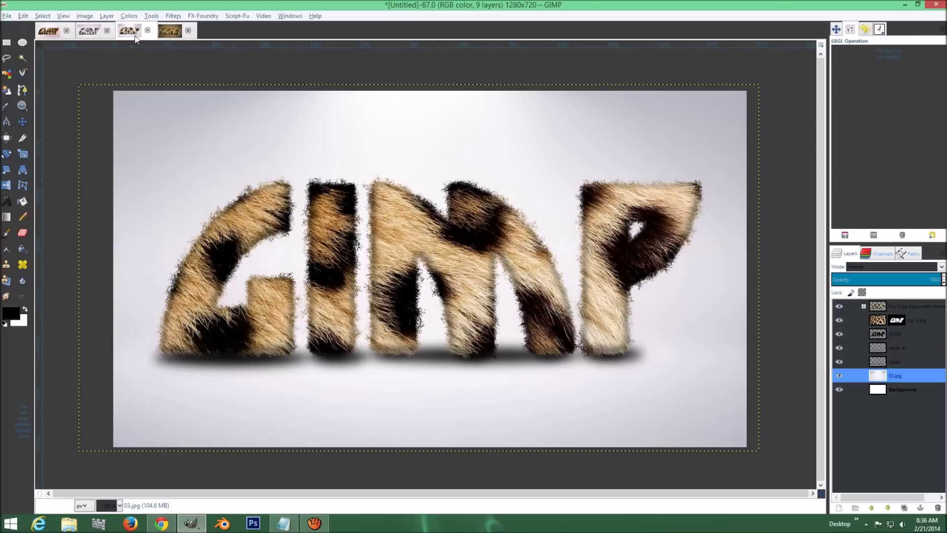
left_click(179, 31)
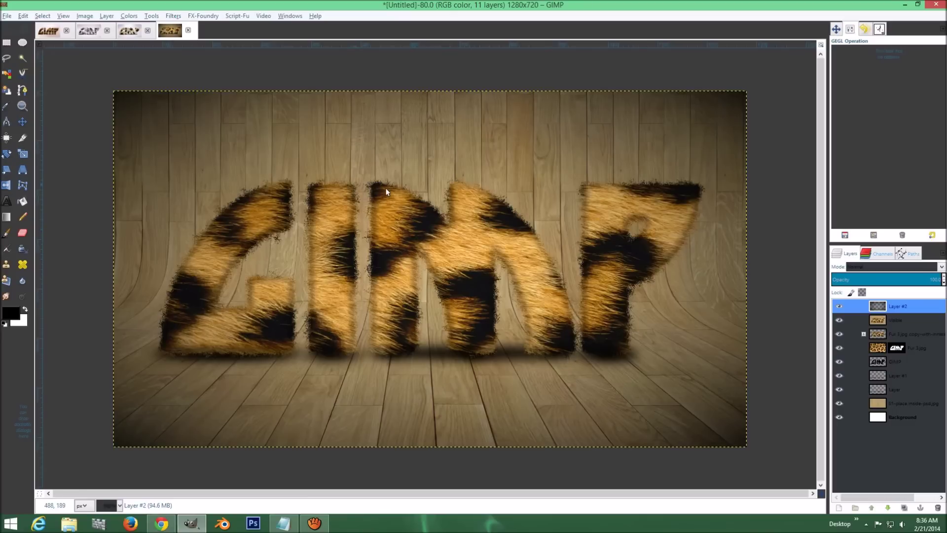
- Create a new 1280x720 px image with a white background and add a transparent layer above it
left_click(8, 16)
left_click(16, 27)
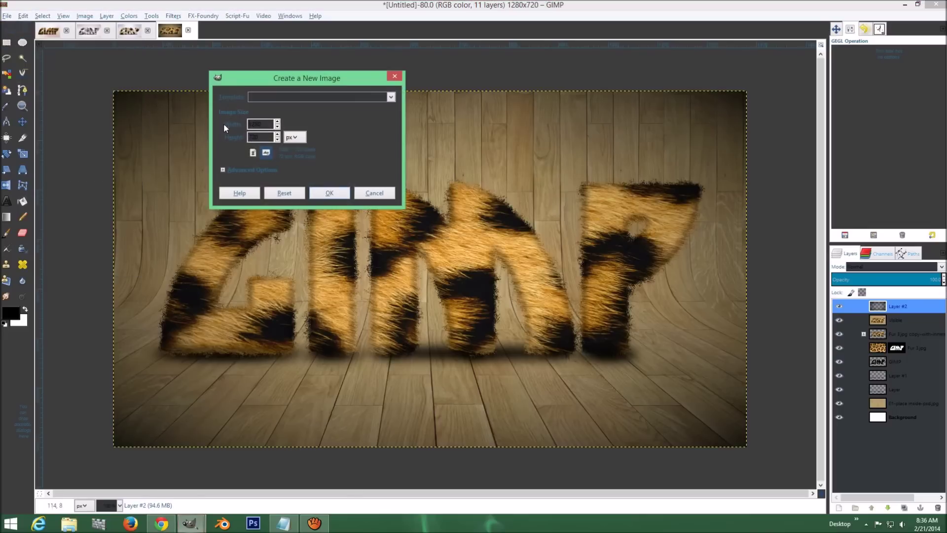
left_click(329, 194)
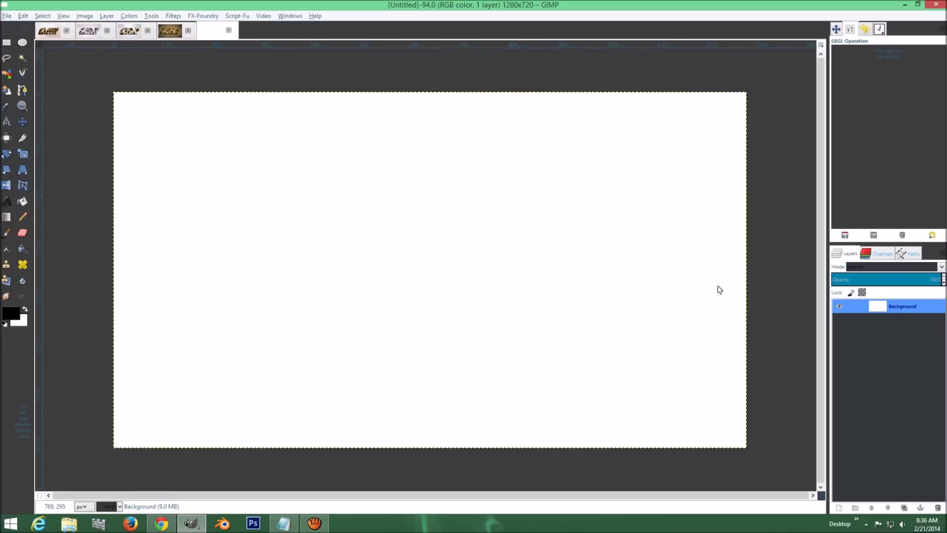
left_click(839, 508)
left_click(131, 206)
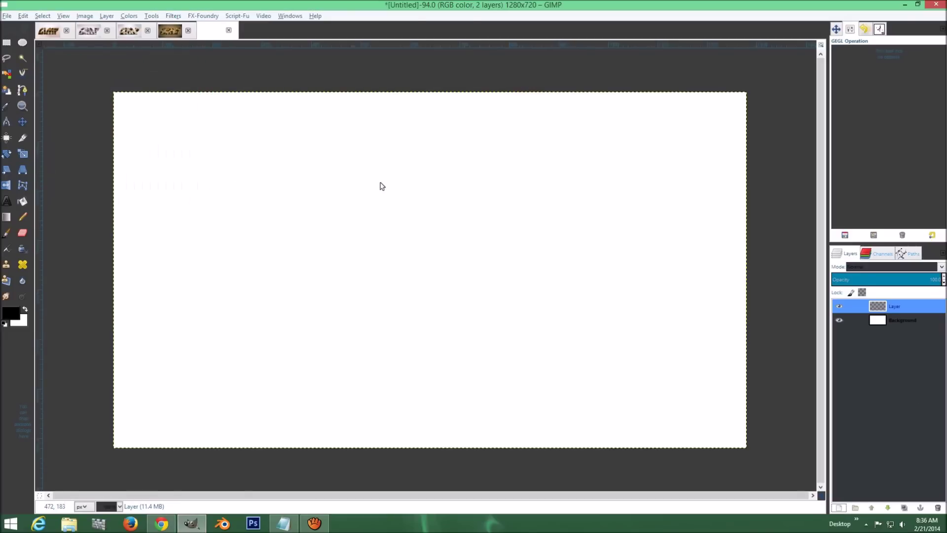
- Check the Die Nasty font on dafont.com in Chrome, return to GIMP and add the black text "GIMP" in that font
left_click(6, 201)
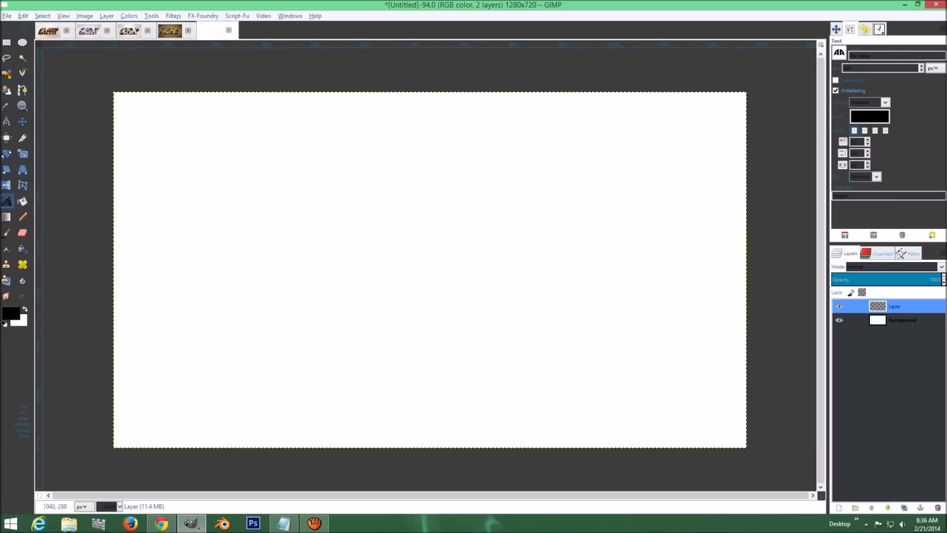
left_click(173, 526)
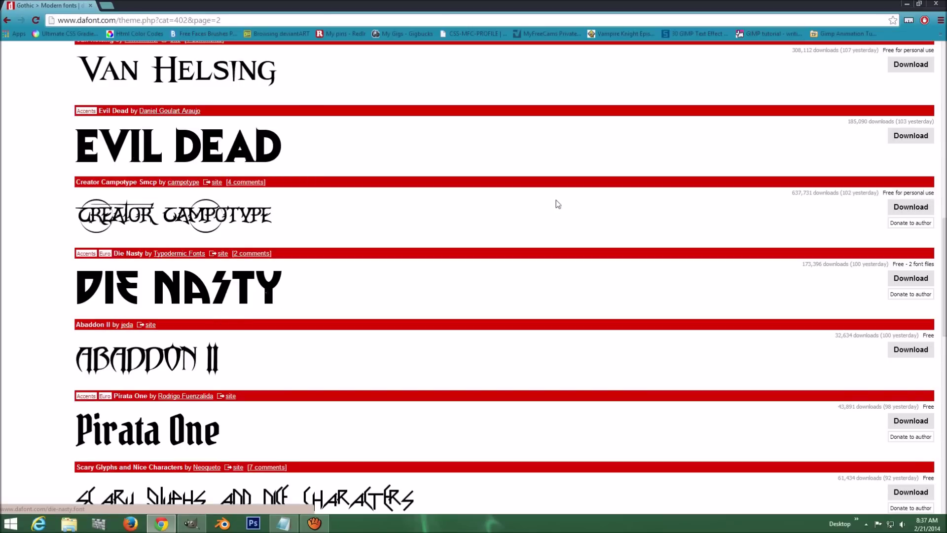
left_click(907, 4)
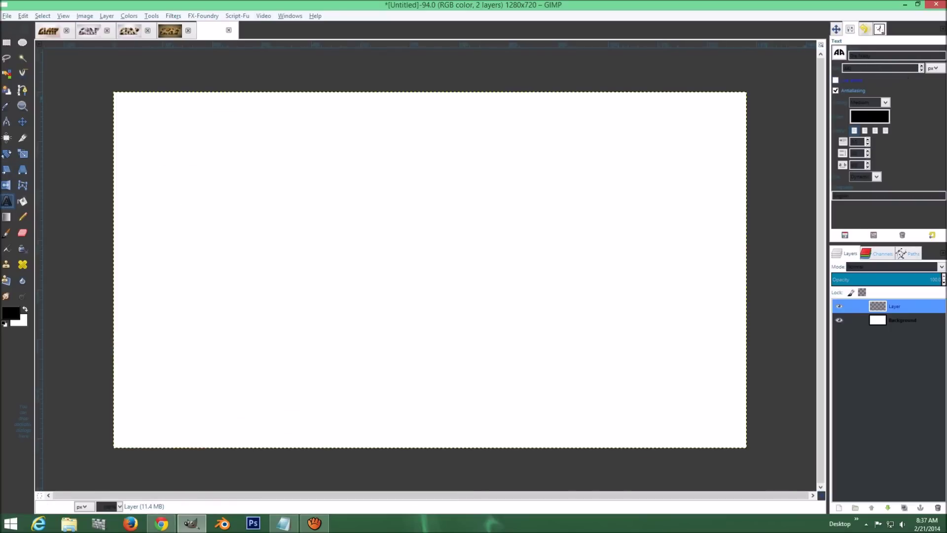
left_click(145, 180)
type("GIM")
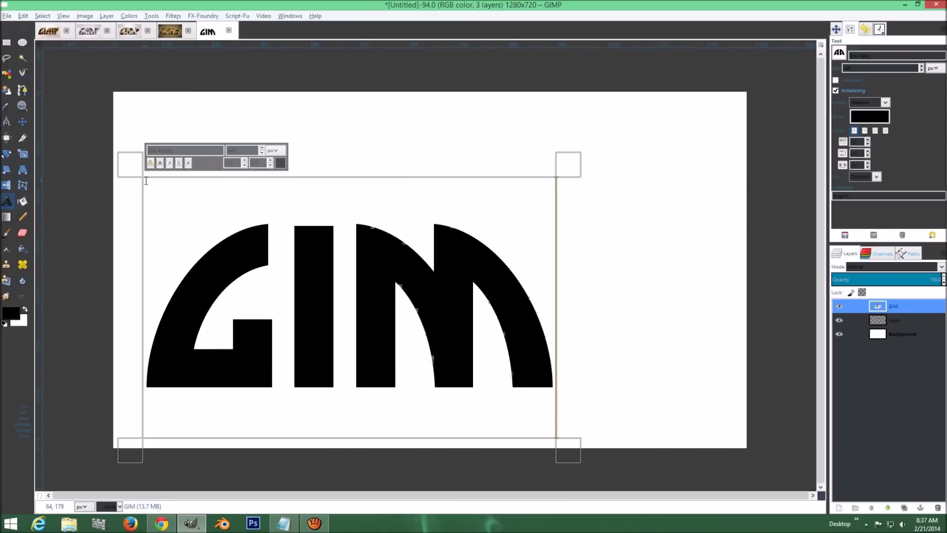
type("P")
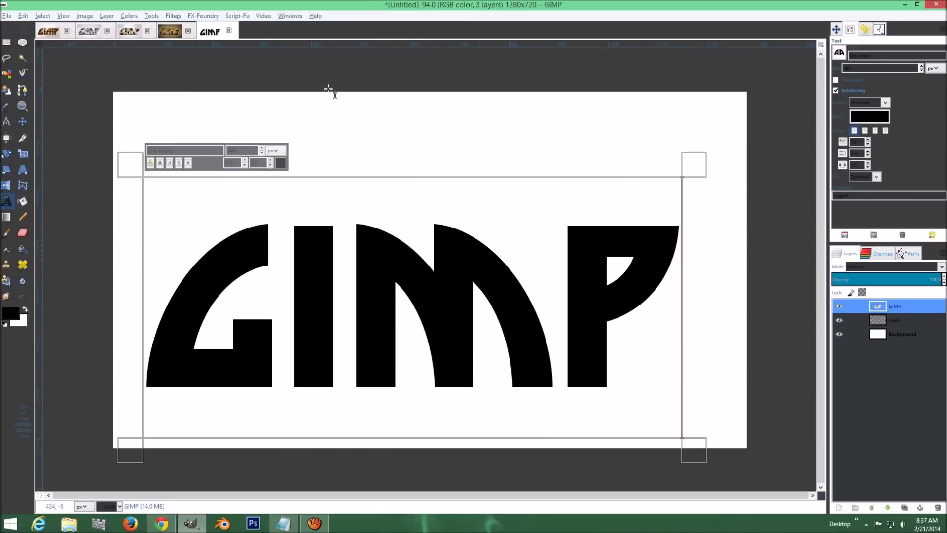
- Centre the GIMP text layer horizontally and vertically on the canvas and expand it to the image size
left_click(6, 138)
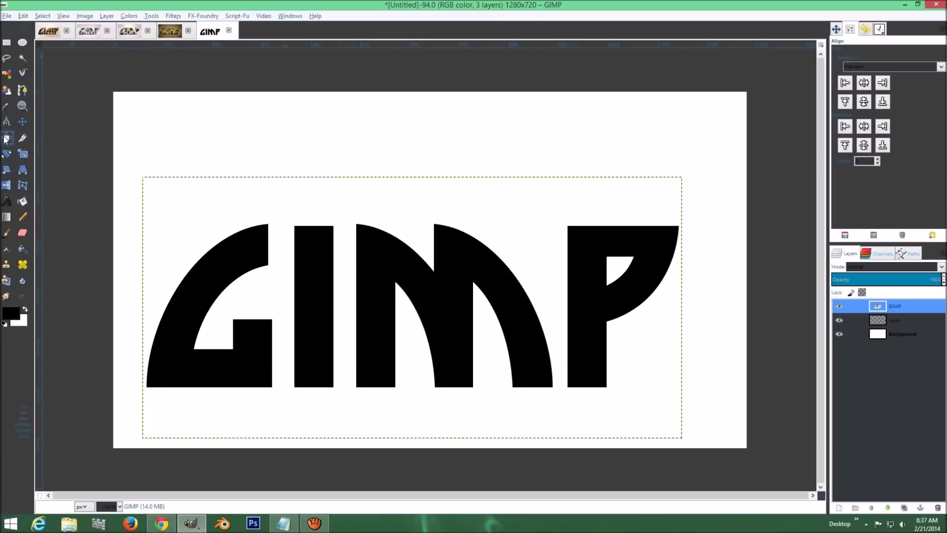
left_click(217, 292)
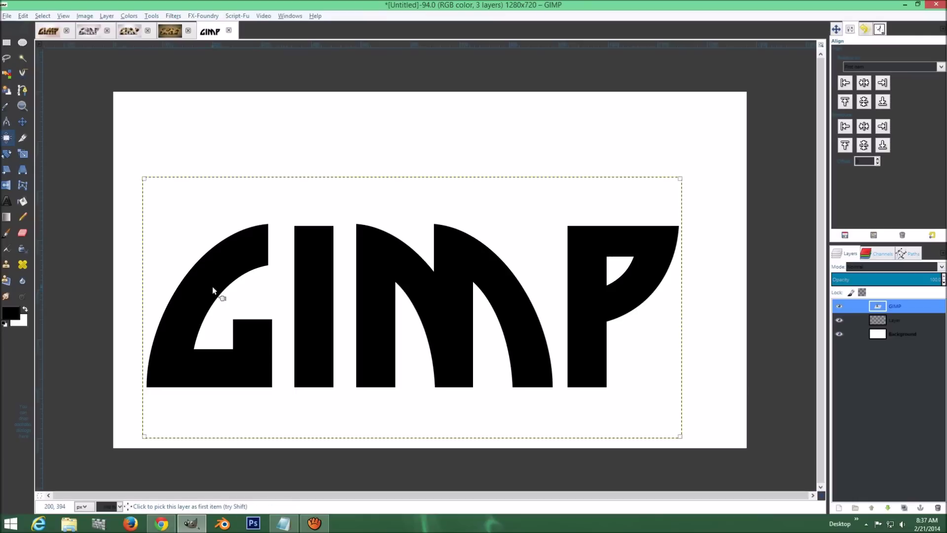
left_click(864, 83)
left_click(863, 101)
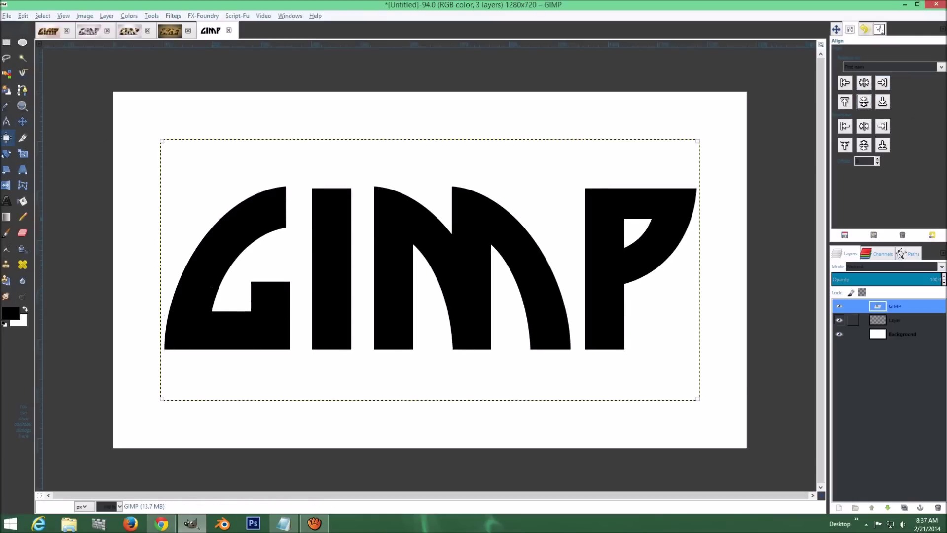
right_click(937, 310)
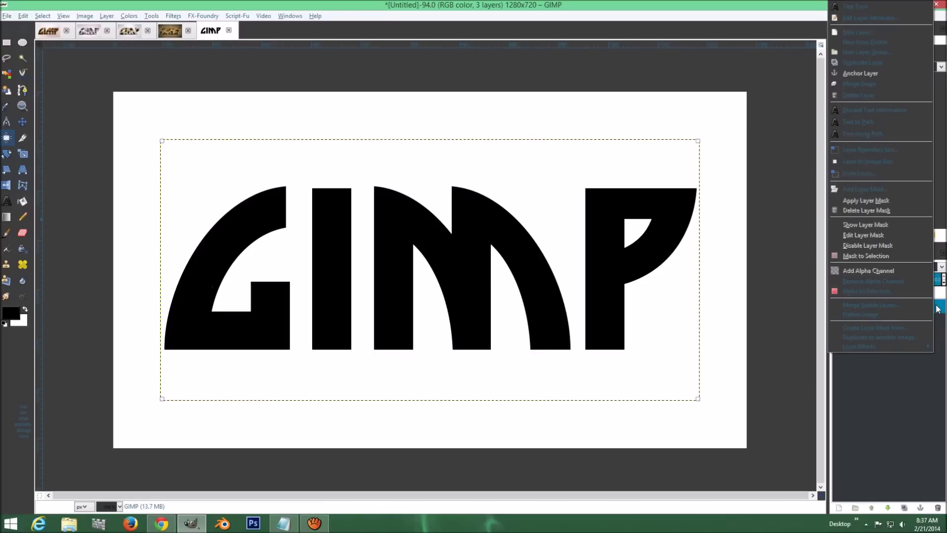
left_click(894, 163)
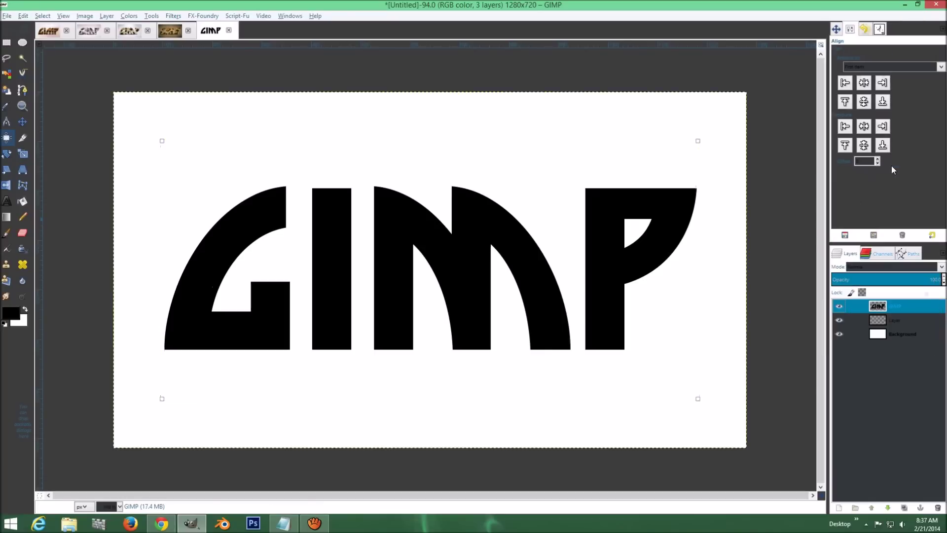
- Select the GIMP text's outline from its layer, convert the selection to a path, deselect, and check the saved path
left_click(22, 122)
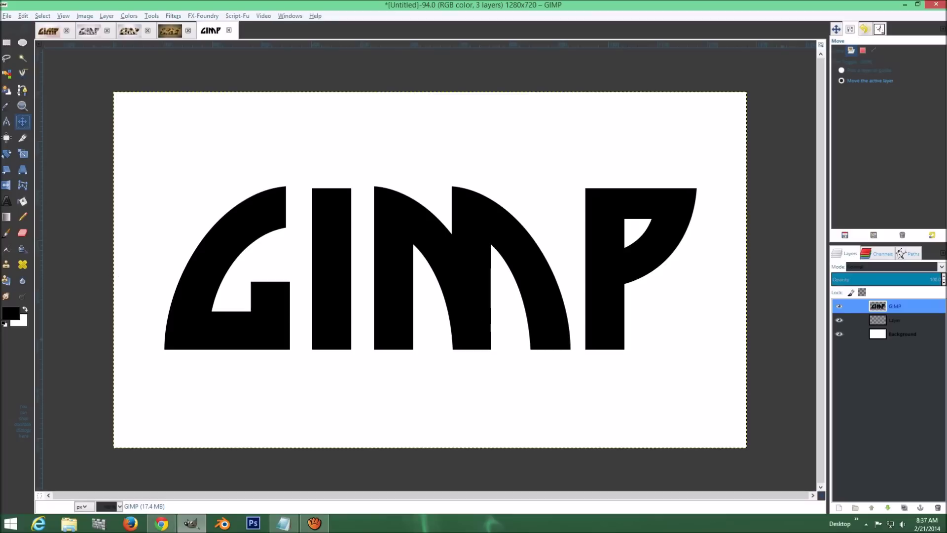
left_click(878, 306, "alt")
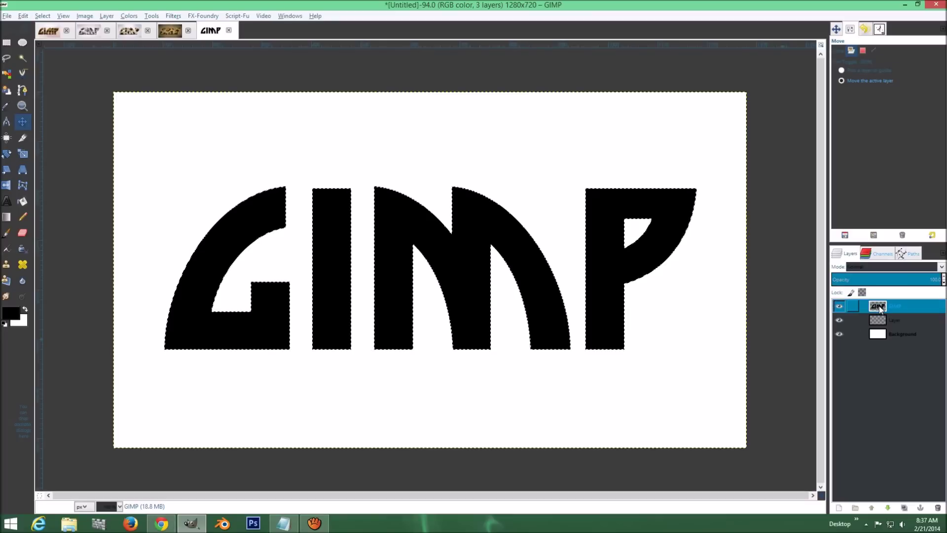
left_click(43, 15)
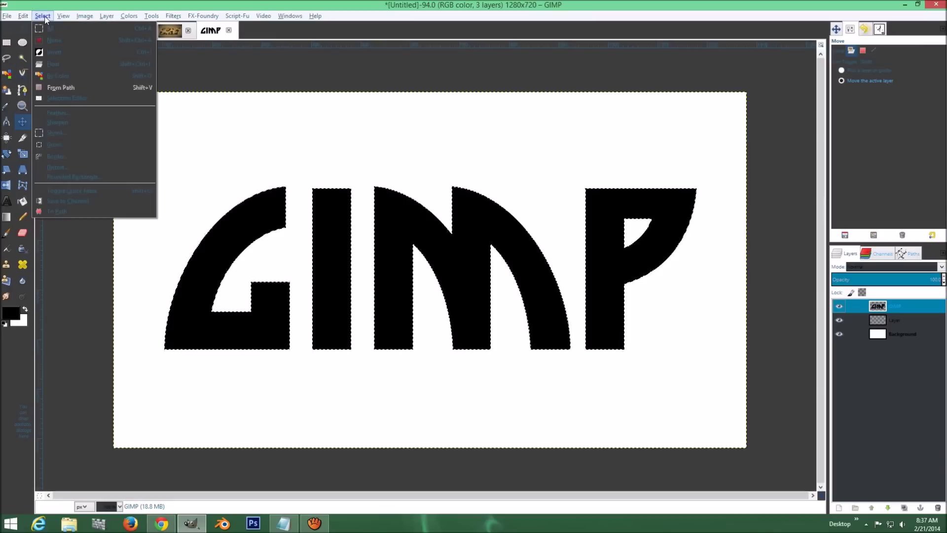
left_click(75, 211)
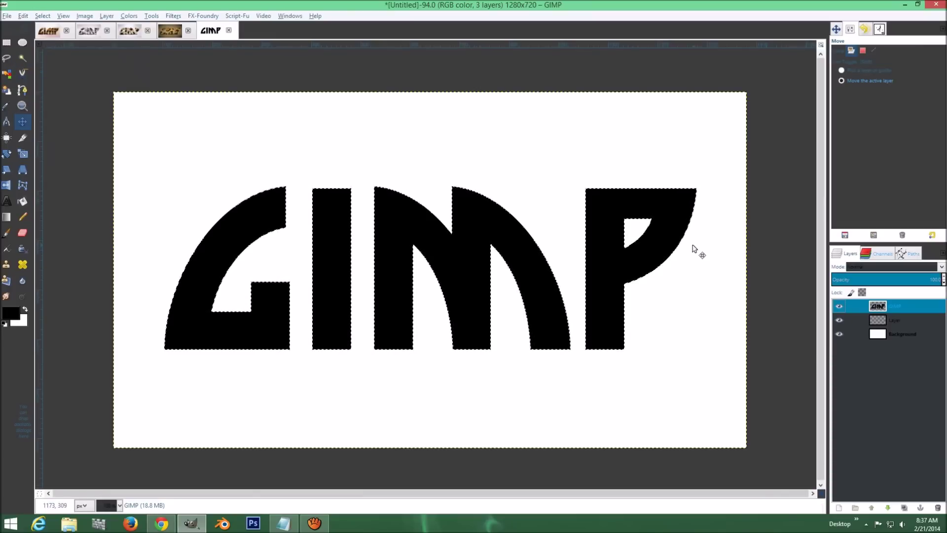
key("shift+ctrl+a")
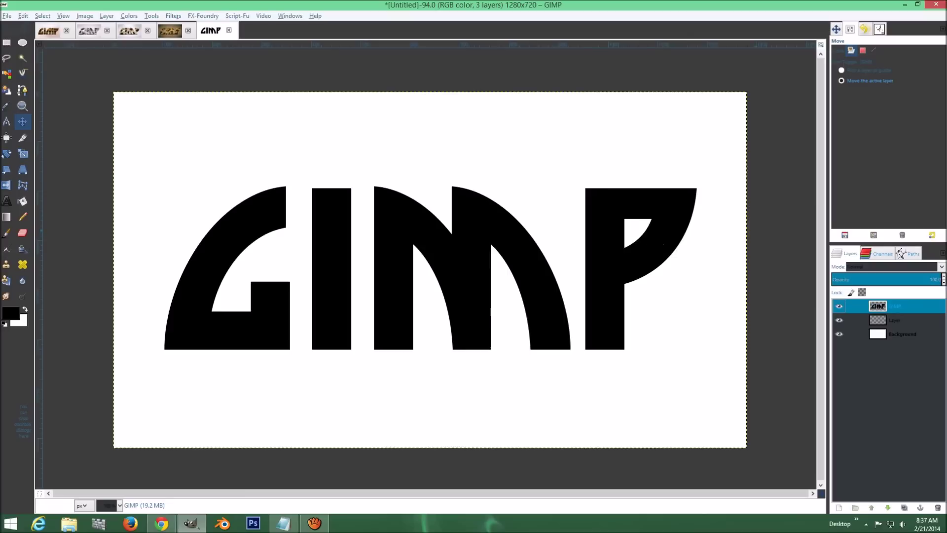
left_click(911, 253)
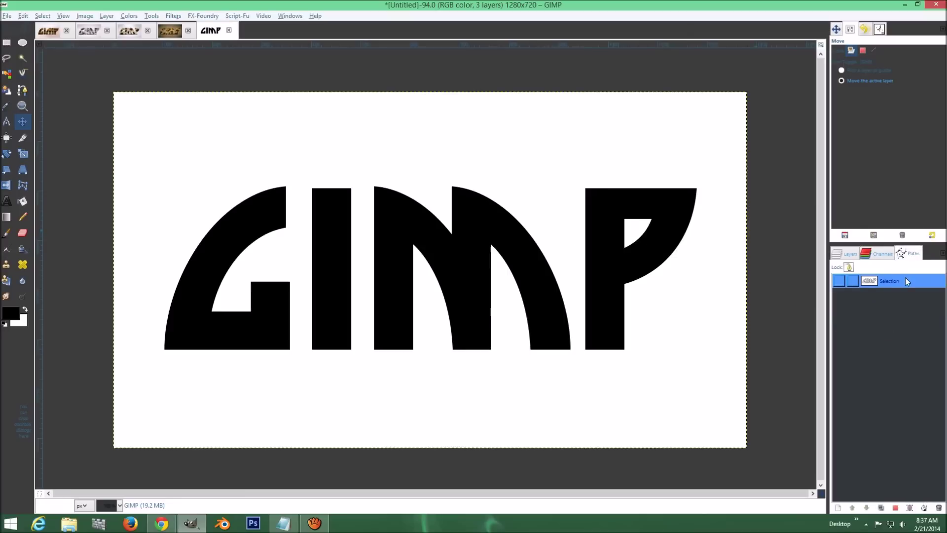
left_click(850, 255)
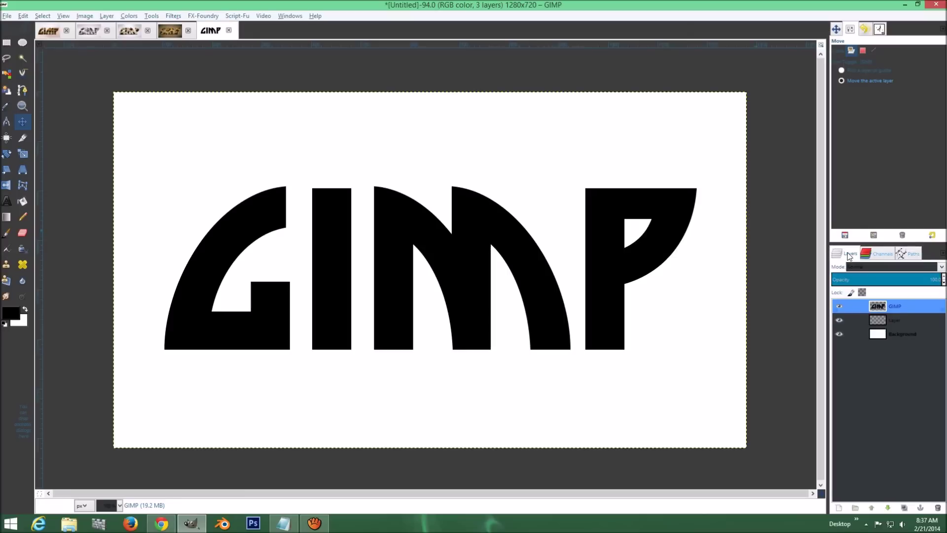
- Preview the fur images in the Desktop folder and open Fur 3.jpg as a new layer
left_click(6, 16)
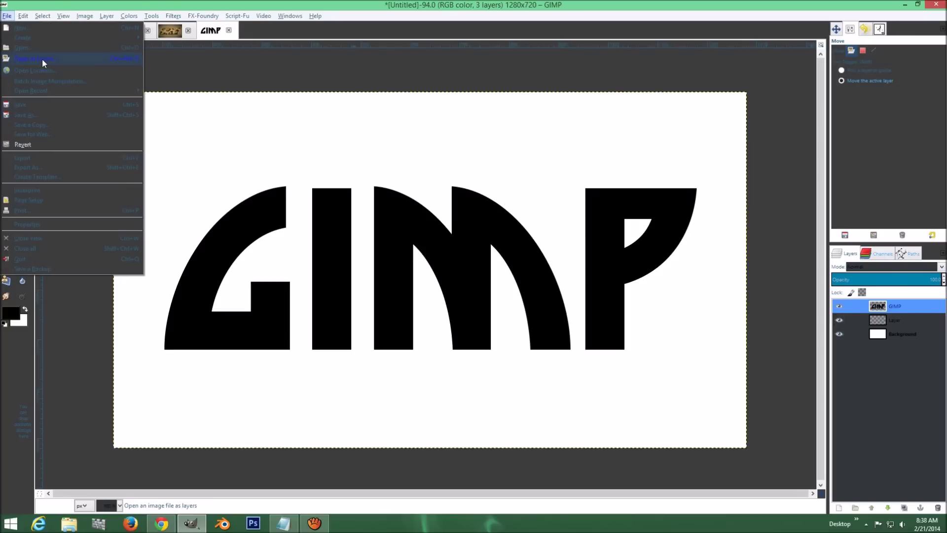
left_click(42, 58)
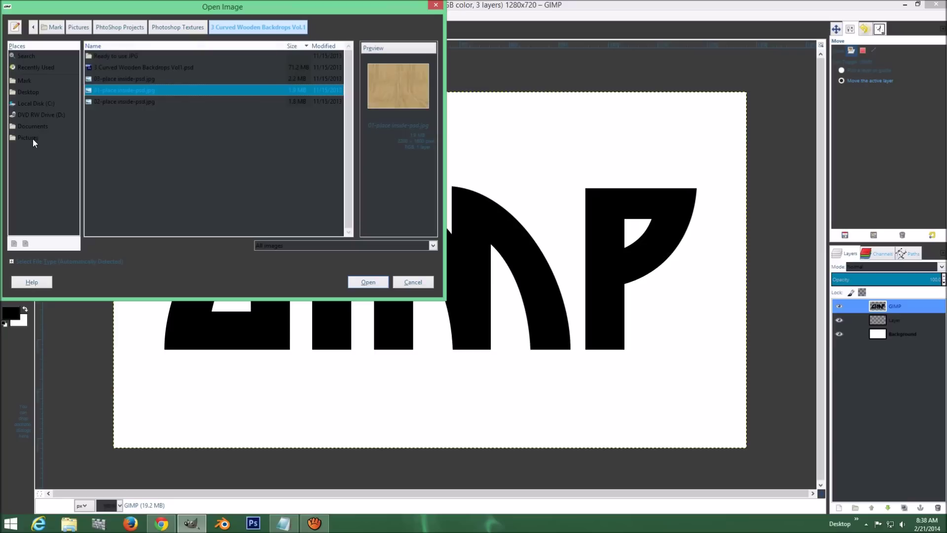
left_click(29, 93)
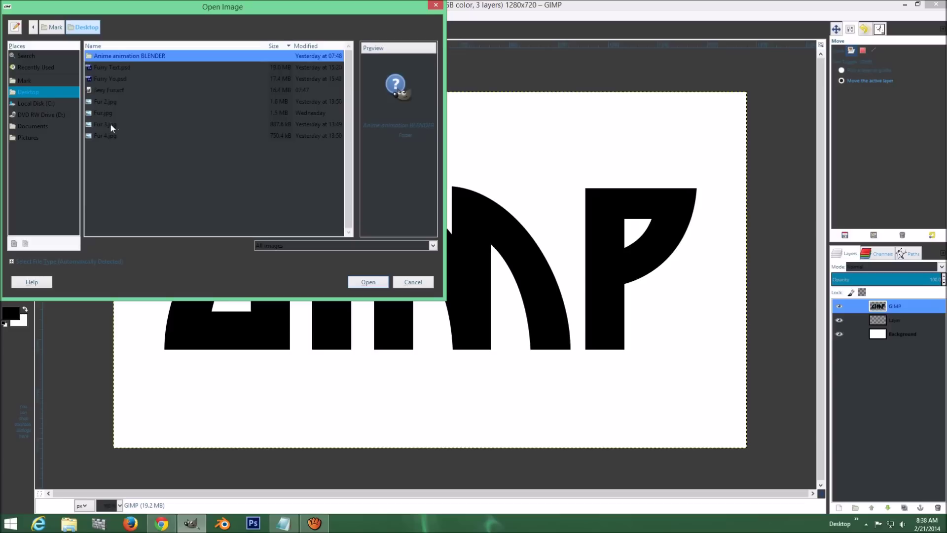
left_click(111, 126)
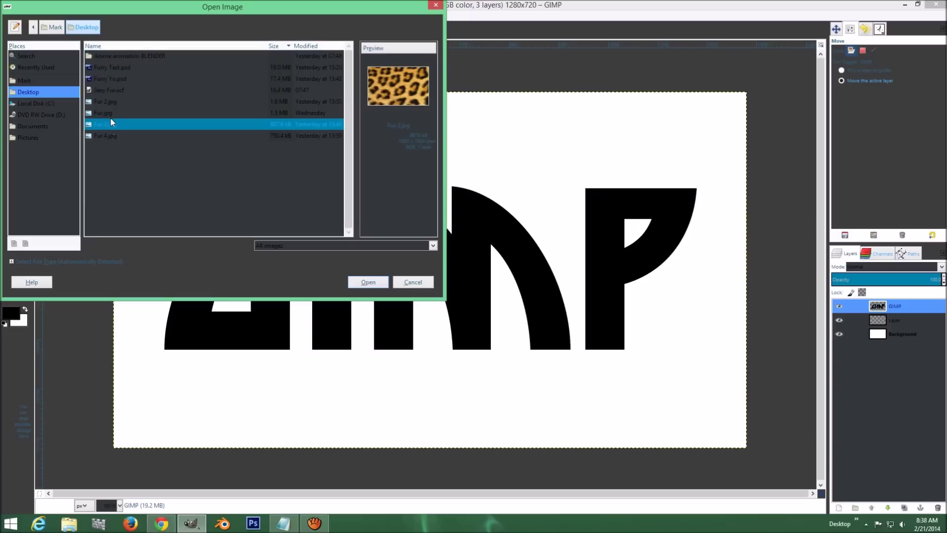
left_click(115, 112)
key("Up")
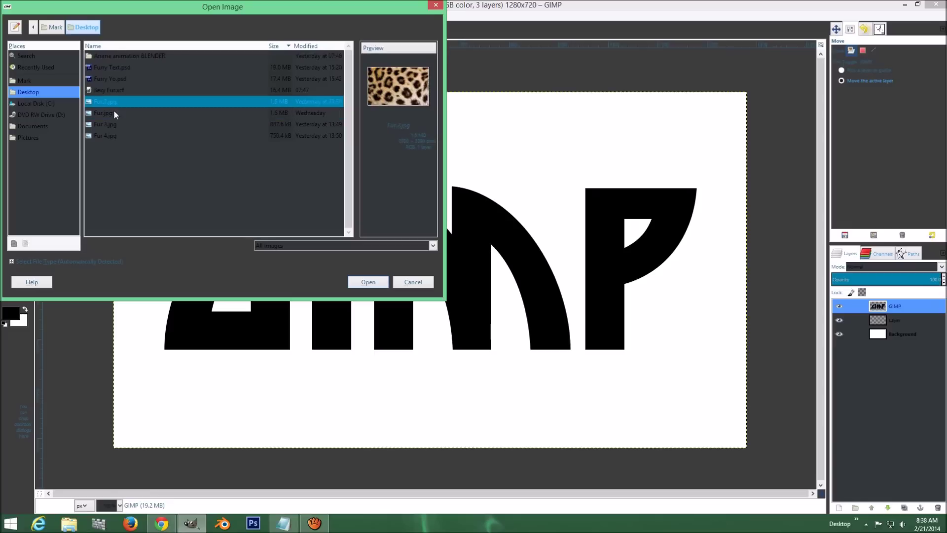
left_click(118, 124)
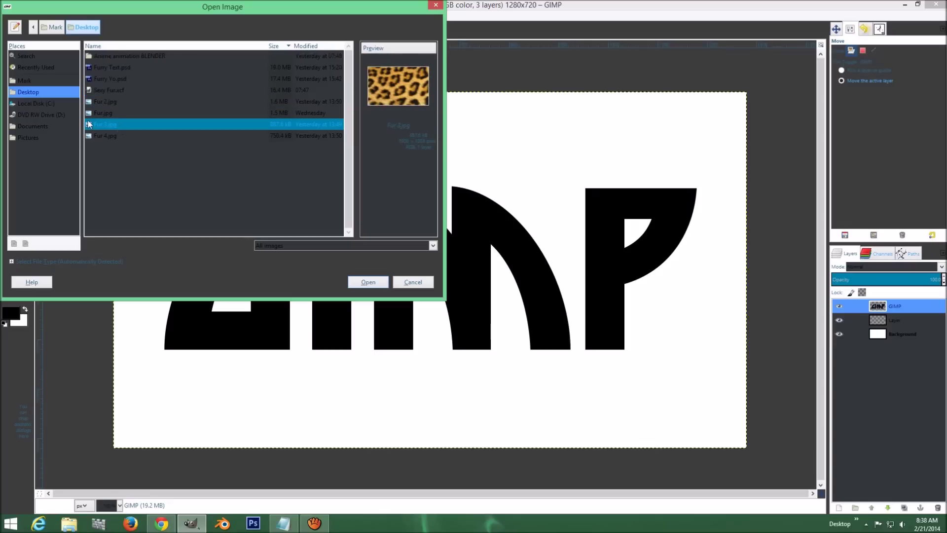
left_click(365, 283)
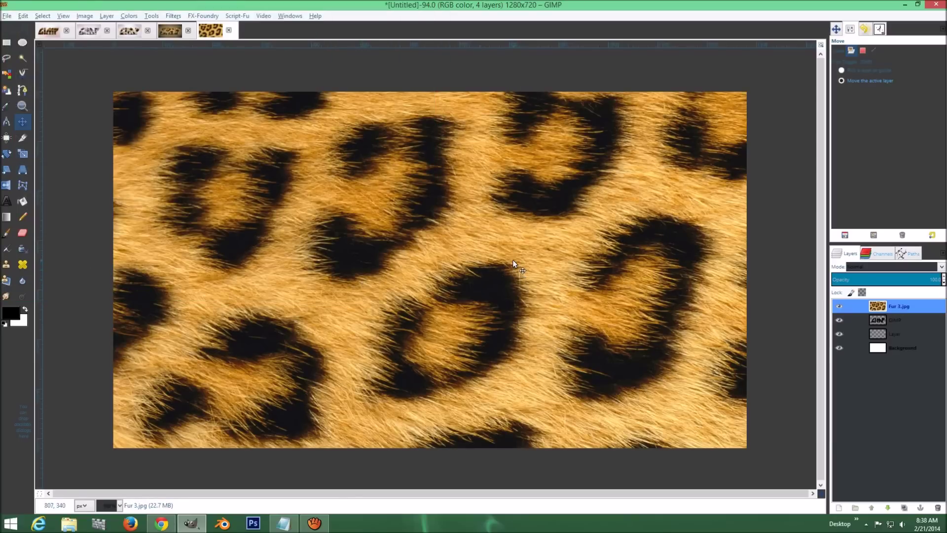
- Scale the Fur 3.jpg layer down to roughly the canvas size and move it to cover the whole canvas
key("minus")
key("minus")
key("minus")
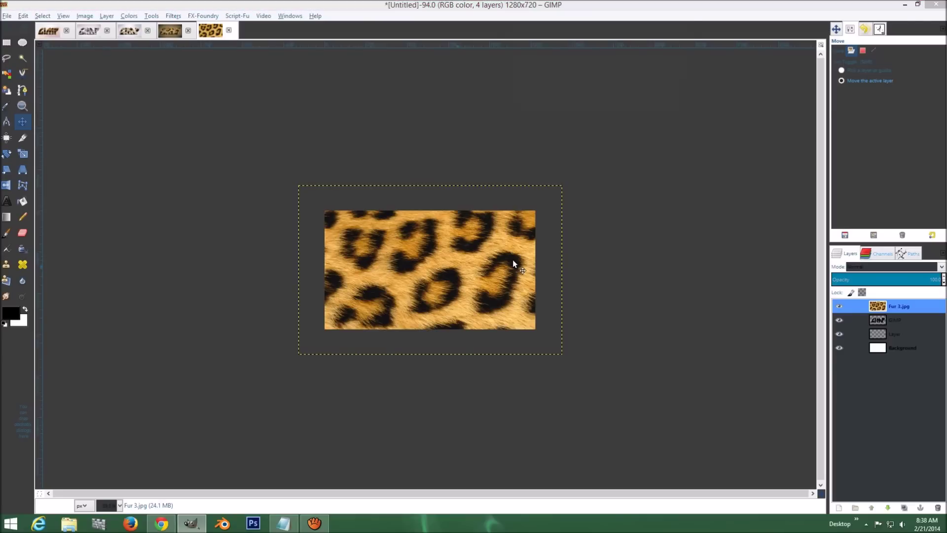
key("shift+s")
left_click(513, 259)
left_click_drag(309, 188, 357, 229)
left_click_drag(457, 290, 434, 267)
left_click(620, 107)
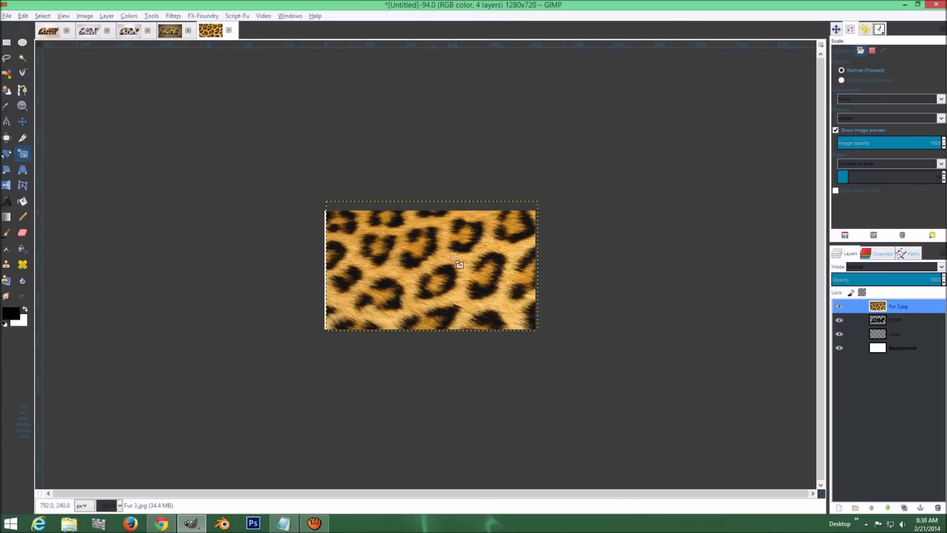
key("m")
left_click_drag(459, 262, 452, 272)
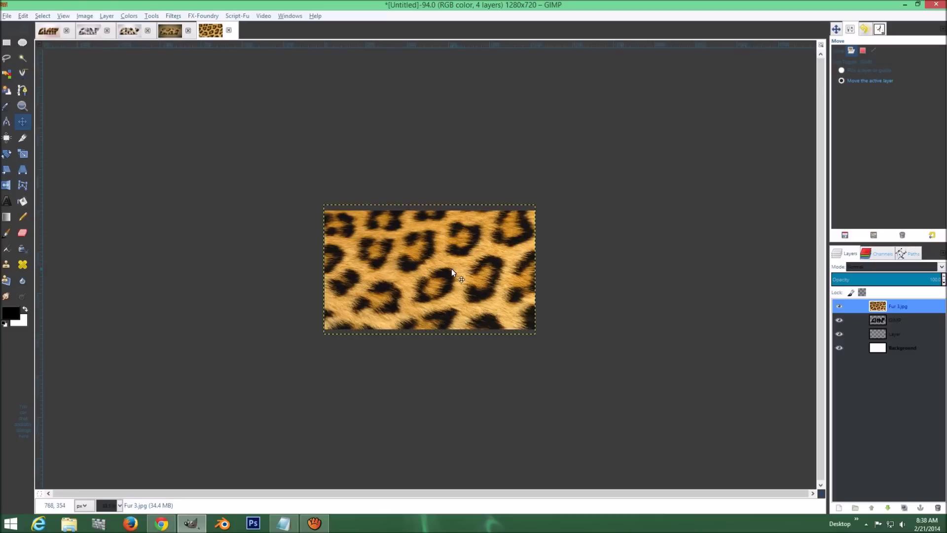
- Scale the Fur 3.jpg layer slightly wider and reposition it so it covers the whole canvas
key("shift+s")
left_click(451, 268)
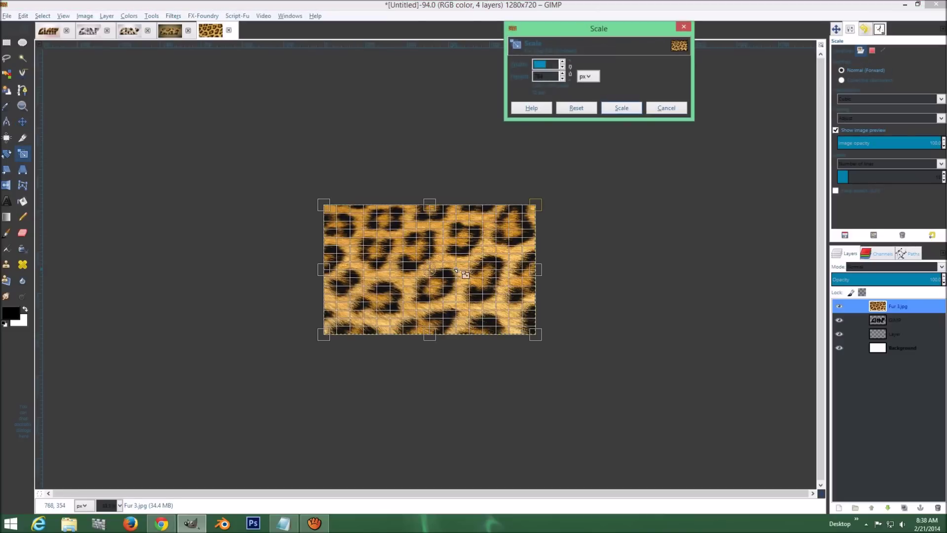
left_click_drag(540, 269, 547, 275)
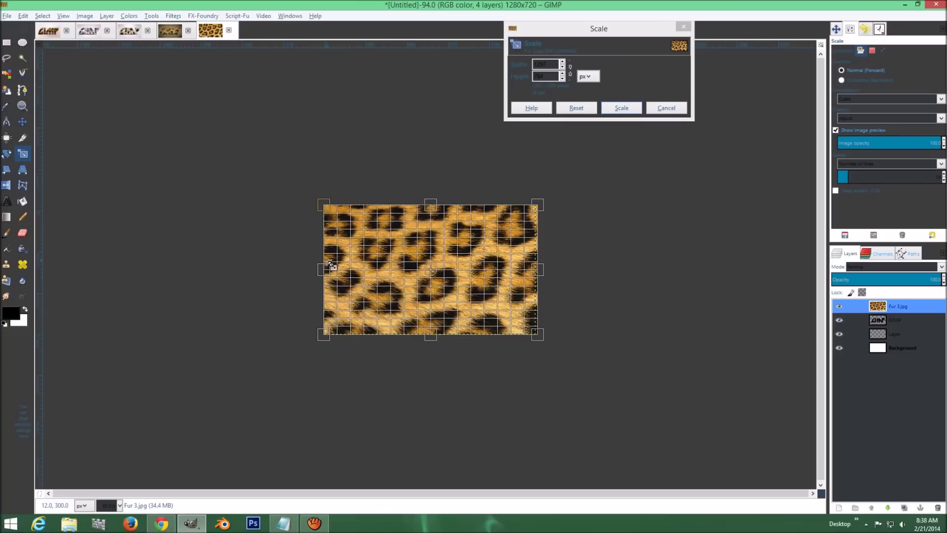
left_click(622, 107)
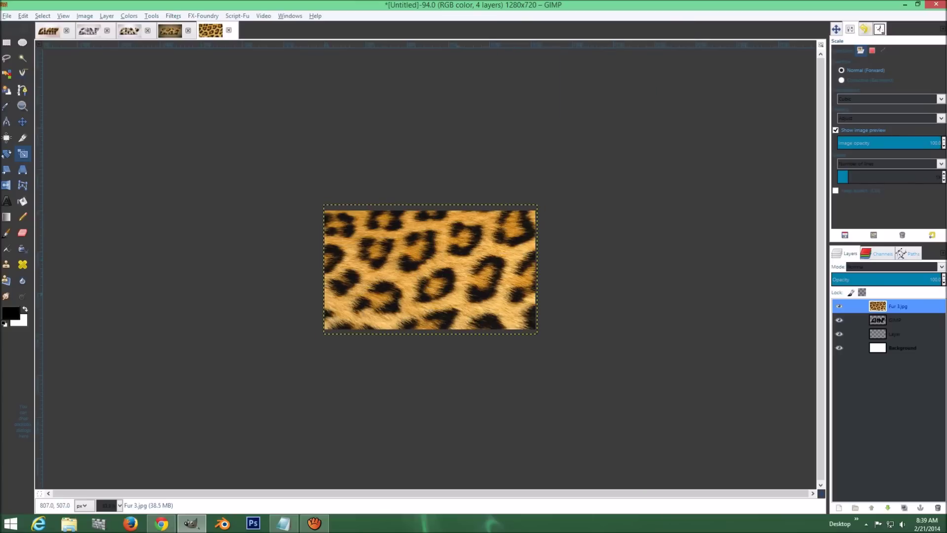
key("m")
left_click_drag(448, 289, 447, 291)
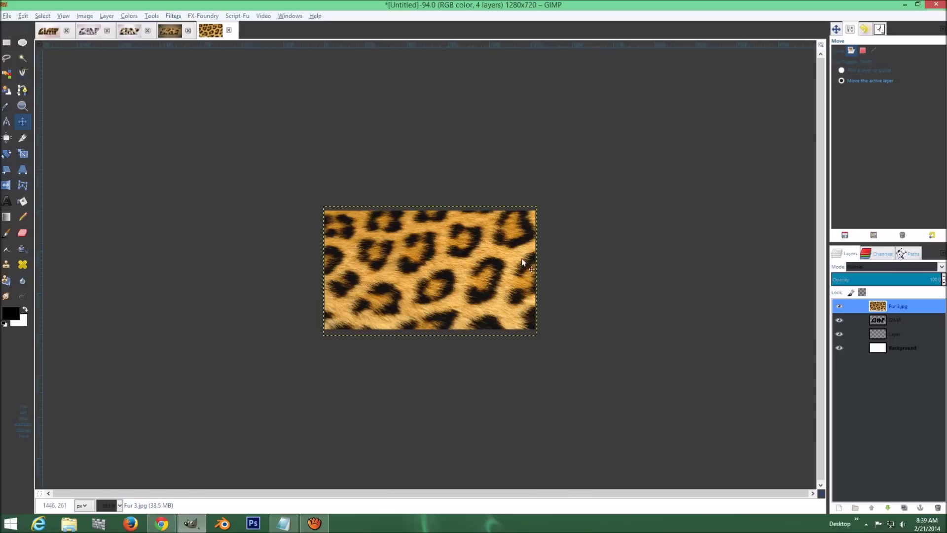
- Crop the Fur 3.jpg layer to the image size, keeping the Move tool set to move layers
left_click(873, 51)
key("plus")
key("plus")
key("plus")
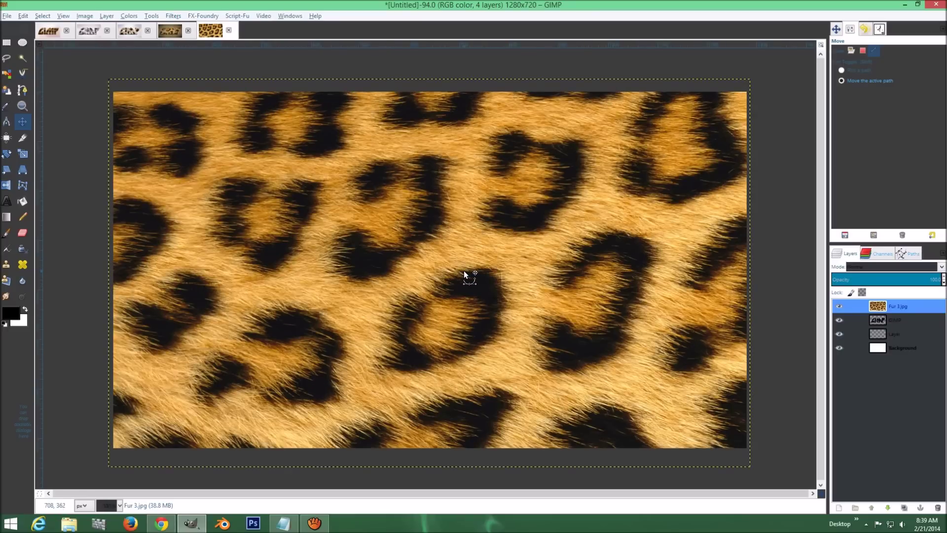
left_click(851, 50)
right_click(931, 313)
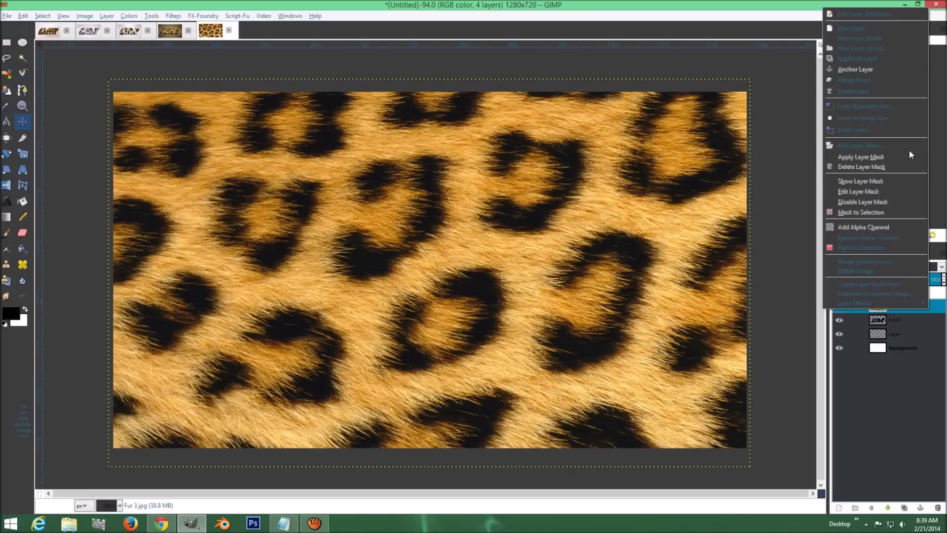
left_click(884, 119)
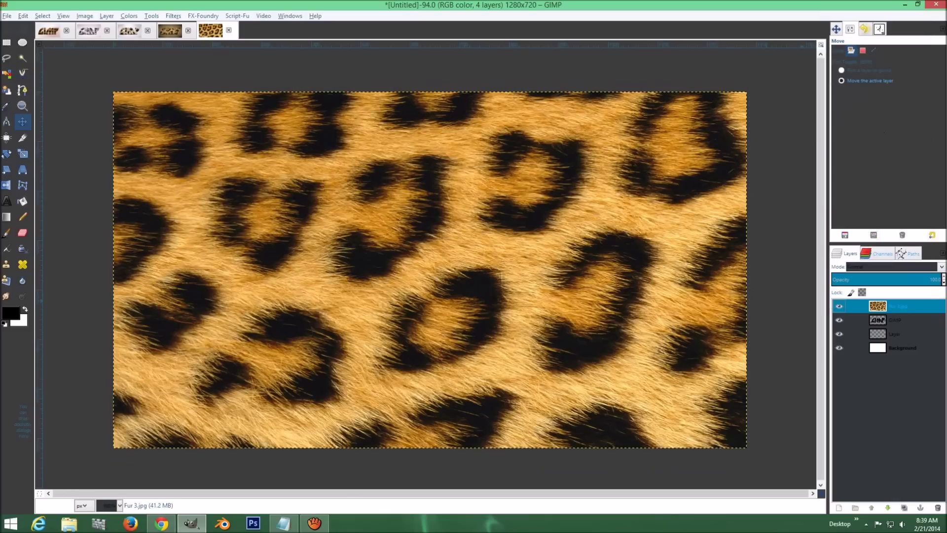
- Convert the saved GIMP text path to a selection
left_click(909, 254)
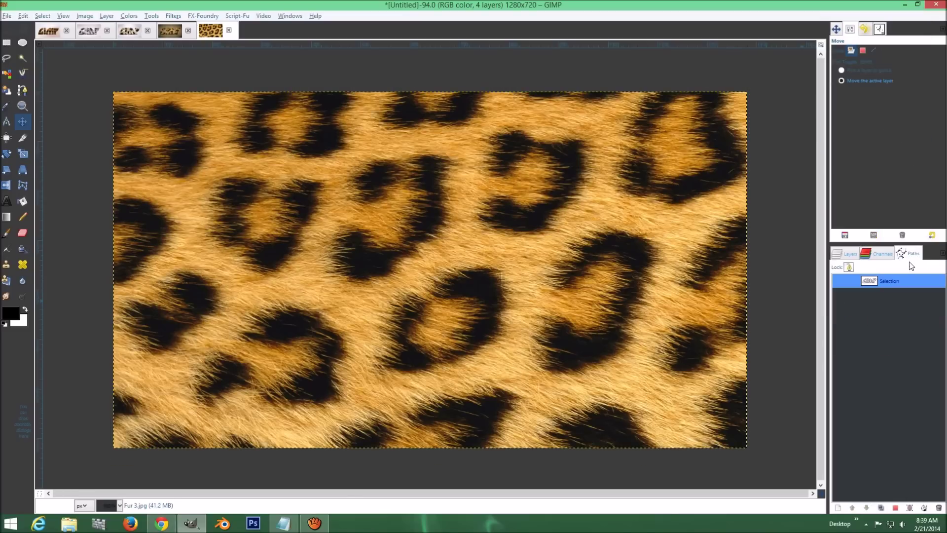
right_click(914, 281)
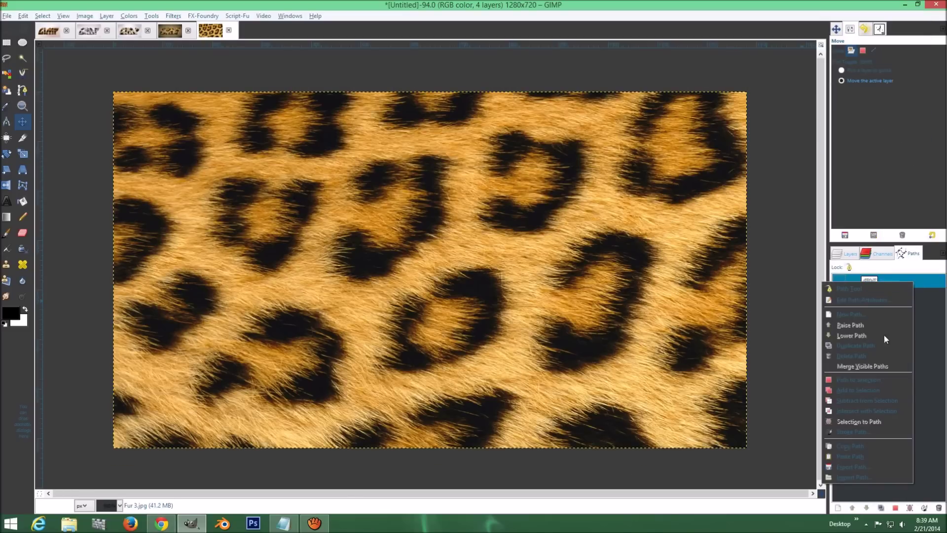
left_click(864, 388)
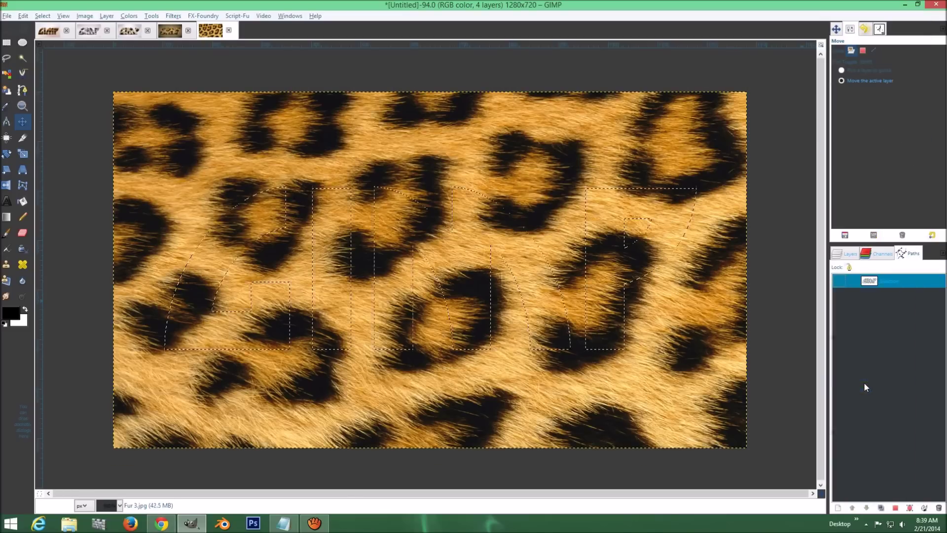
- Add a white (full opacity) layer mask to the Fur 3.jpg layer
left_click(853, 254)
left_click(909, 306)
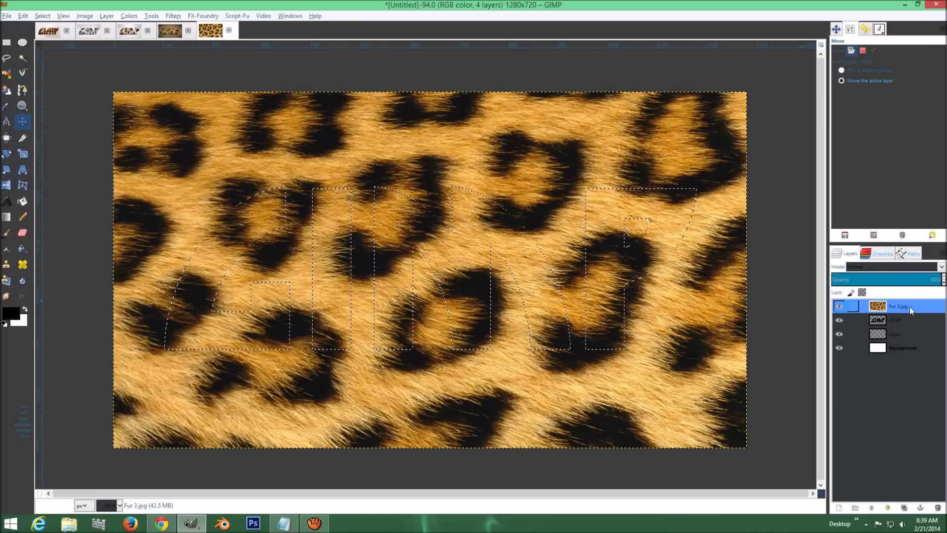
right_click(922, 307)
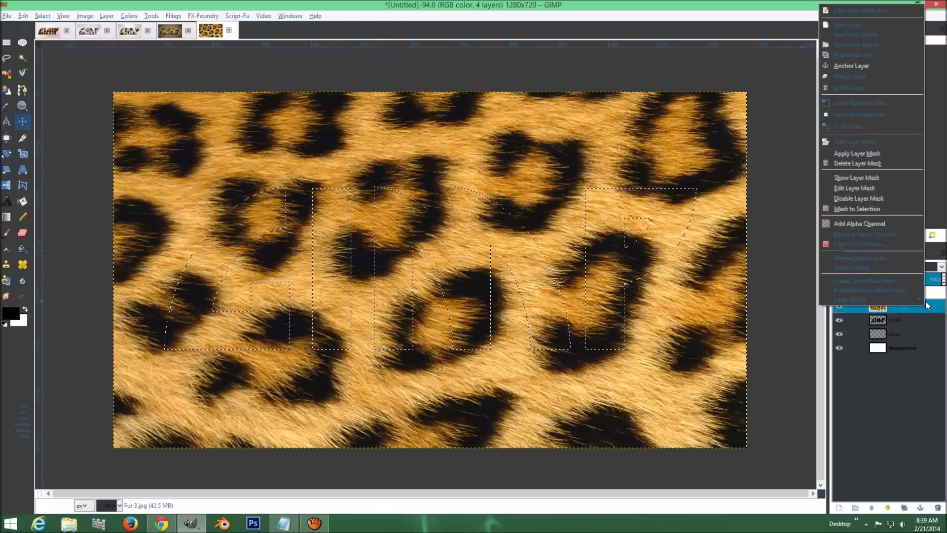
left_click(882, 141)
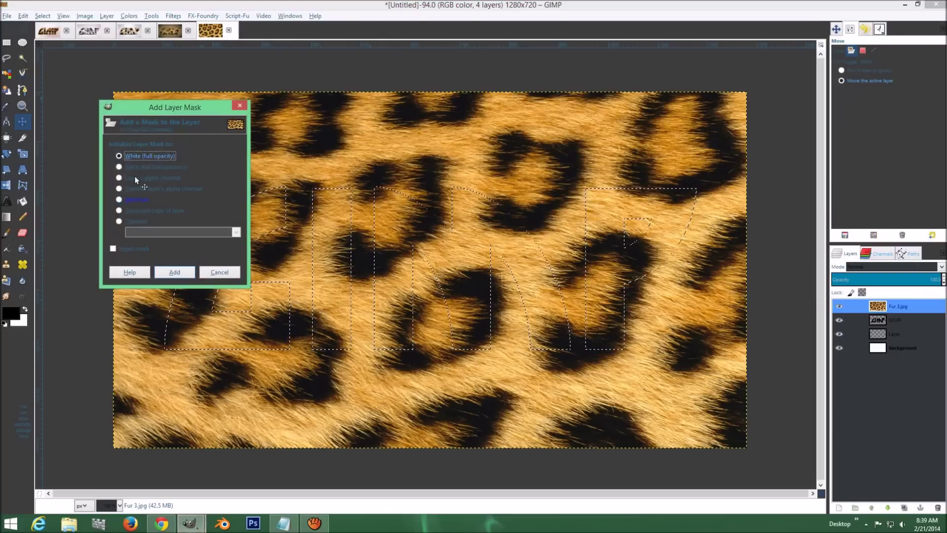
left_click(182, 272)
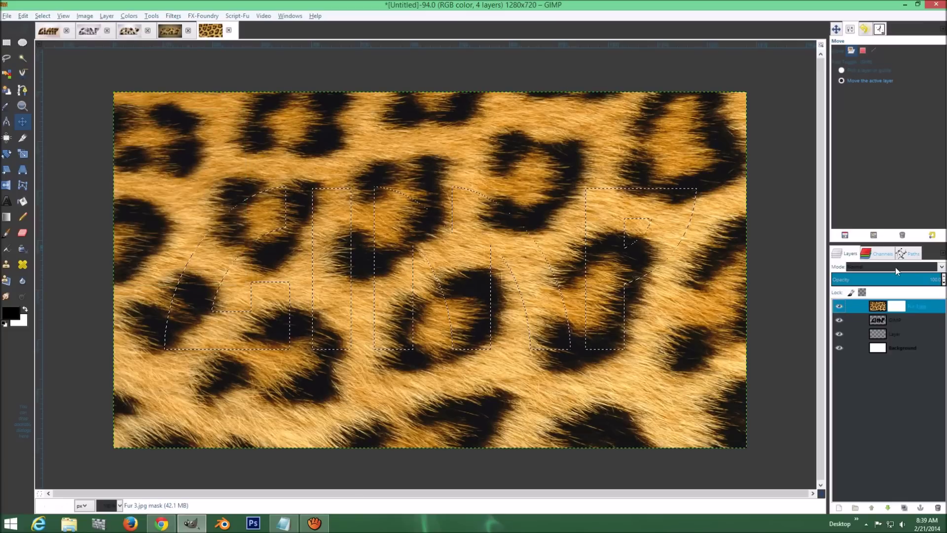
- Invert the selection, bucket-fill the area outside the letters with black on the Fur 3.jpg mask, and deselect
left_click(41, 18)
left_click(56, 52)
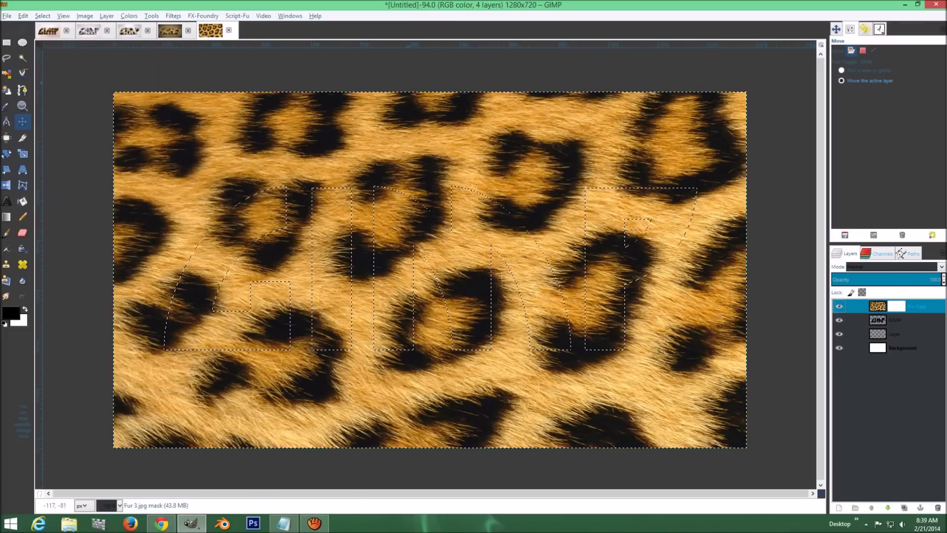
left_click(22, 201)
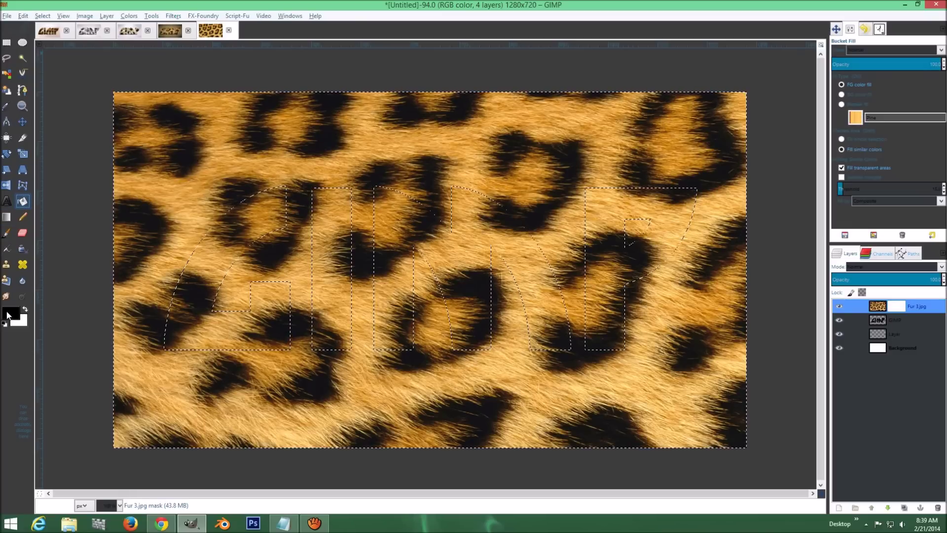
left_click(183, 129)
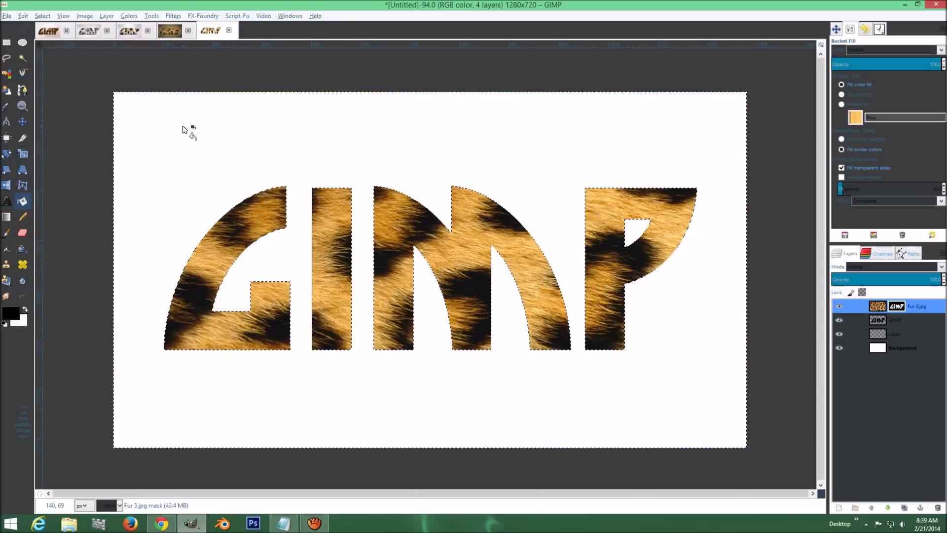
key("ctrl+shift+a")
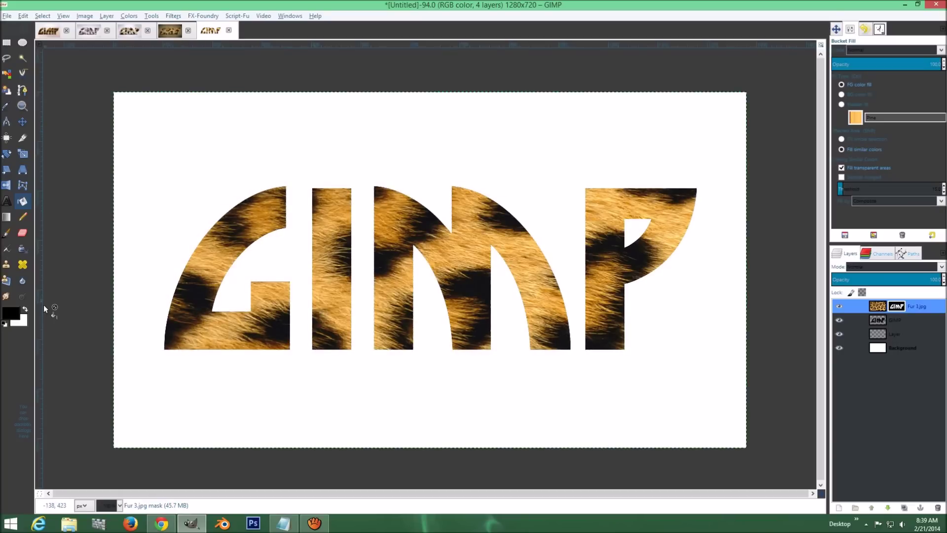
- Make white the foreground colour and set up the Paintbrush with the DP Brushes.abr-005 brush
left_click(25, 309)
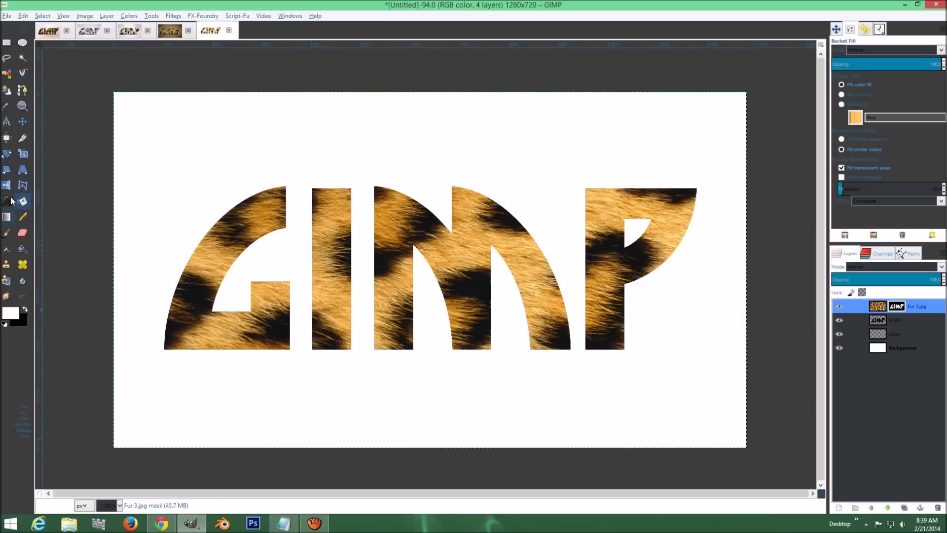
left_click(9, 235)
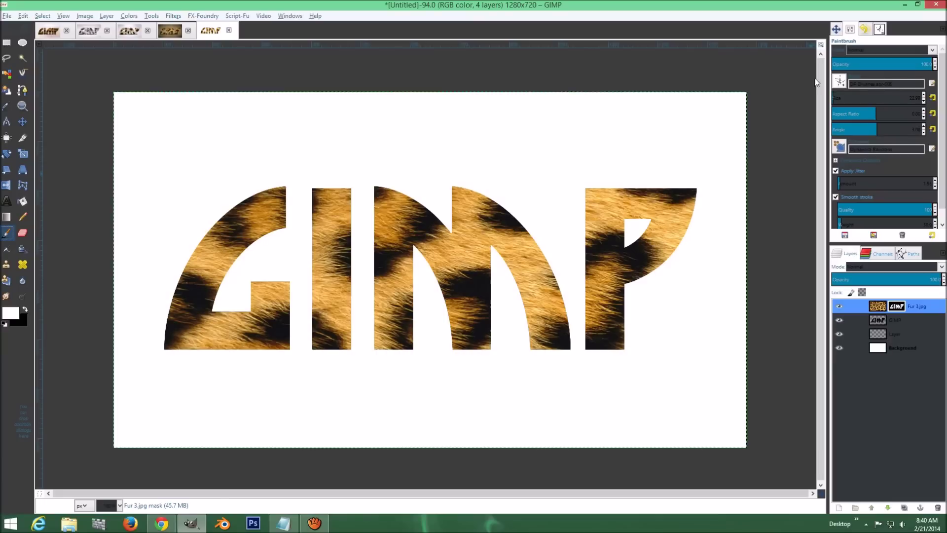
left_click(880, 29)
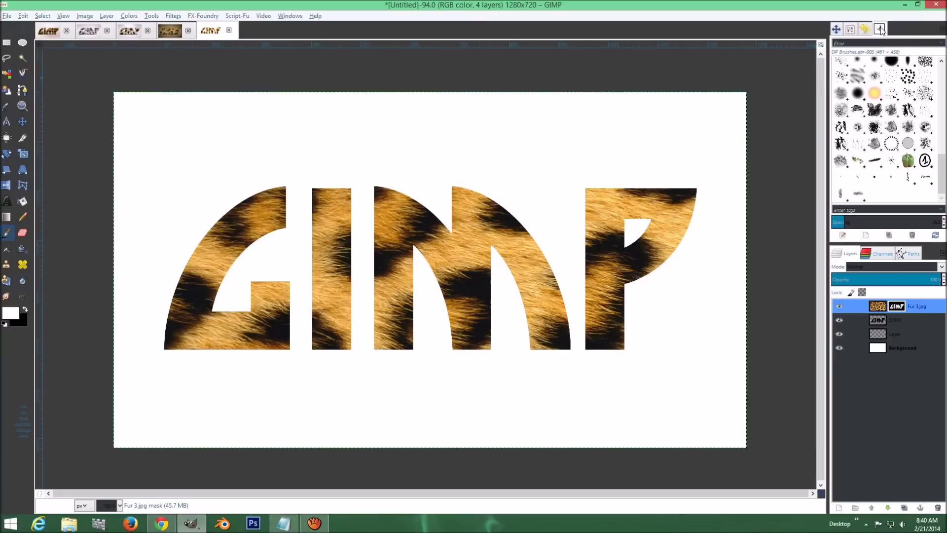
scroll(896, 146, "up", 1)
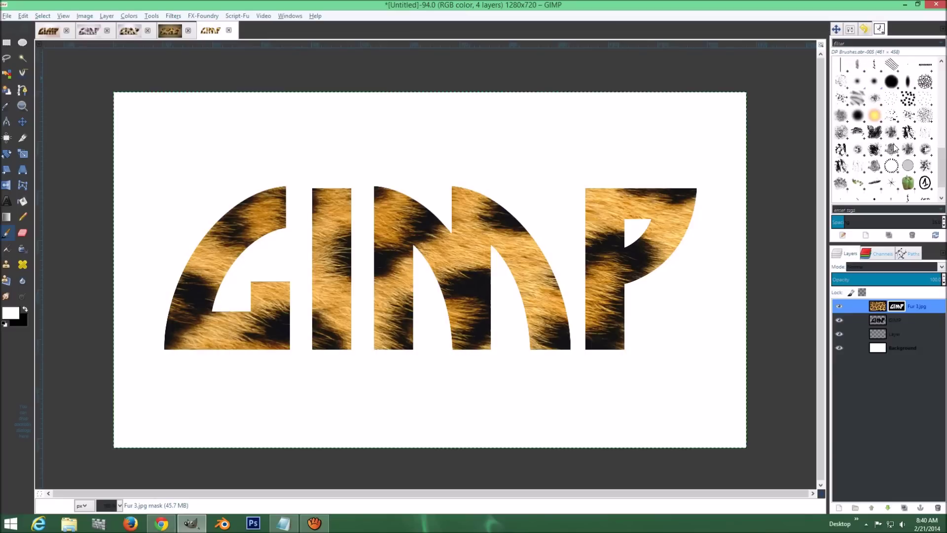
scroll(895, 146, "up", 6)
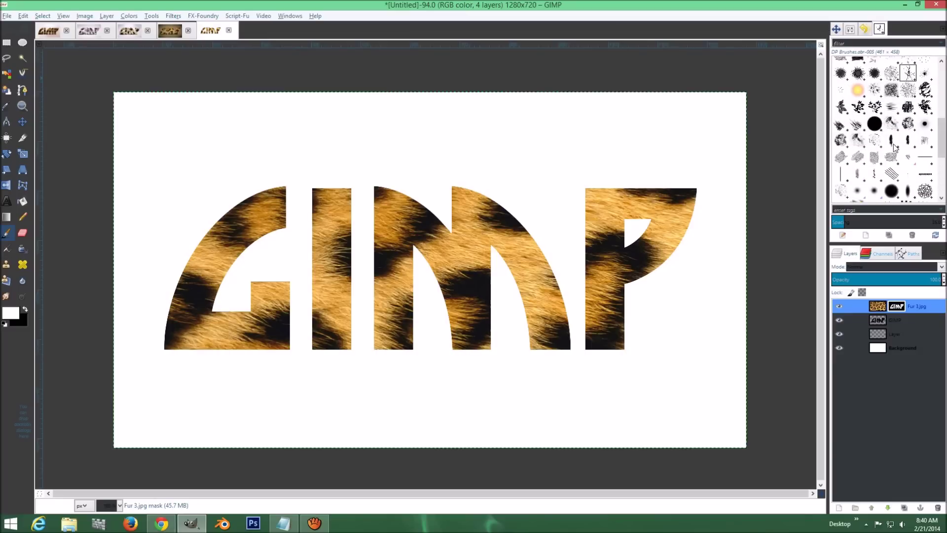
scroll(894, 146, "down", 8)
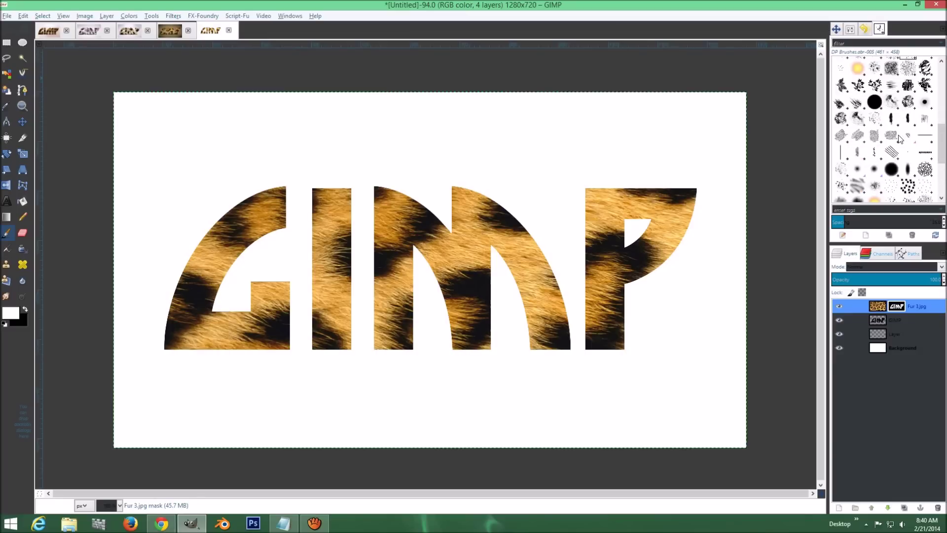
scroll(896, 95, "up", 10)
scroll(900, 99, "up", 3)
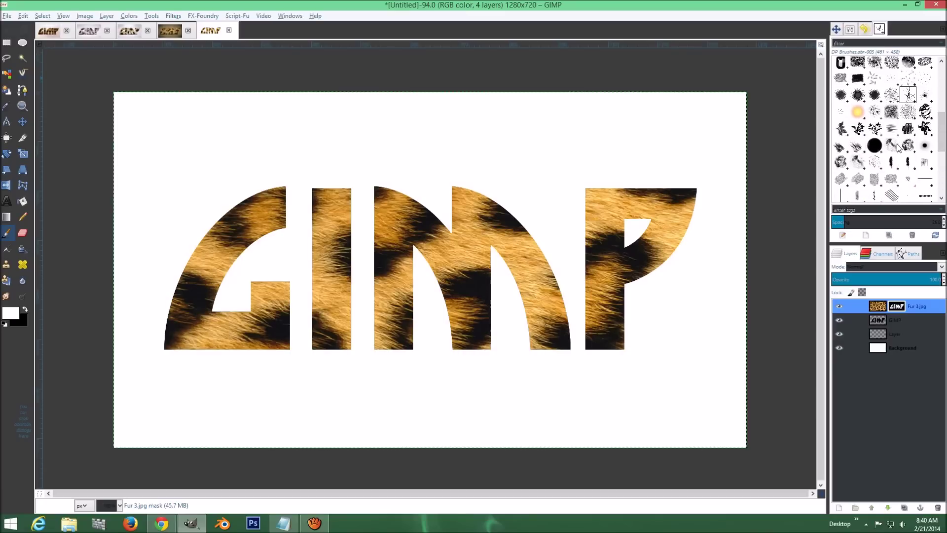
left_click(913, 97)
left_click(850, 30)
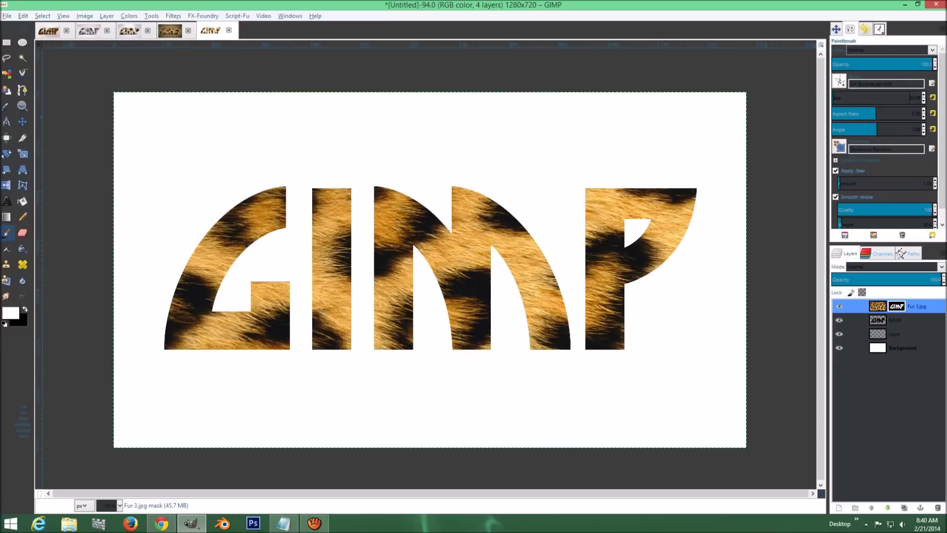
- Review the Paintbrush's dynamics, jitter and smooth stroke settings, and check the saved text path
left_click(839, 147)
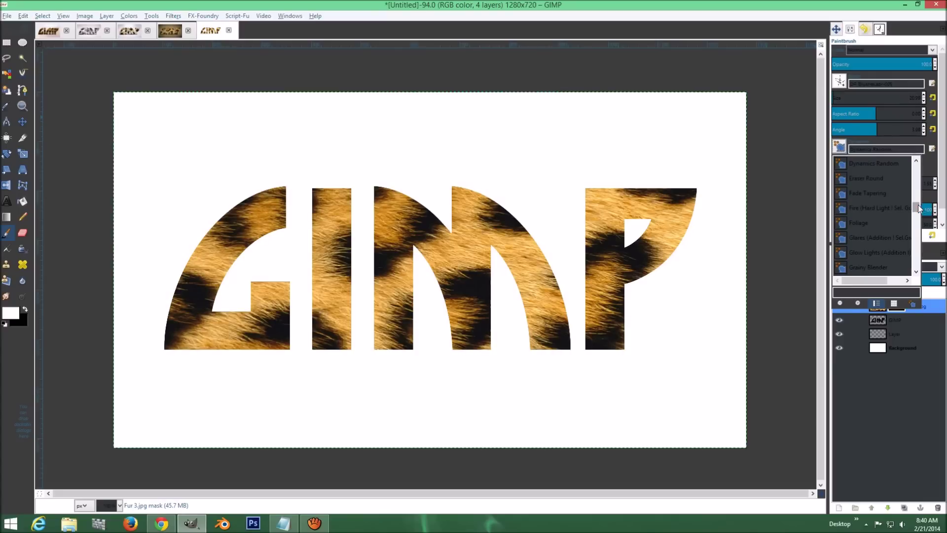
mouse_move(918, 204)
left_mouse_down()
mouse_move(914, 170)
mouse_move(915, 204)
left_mouse_up()
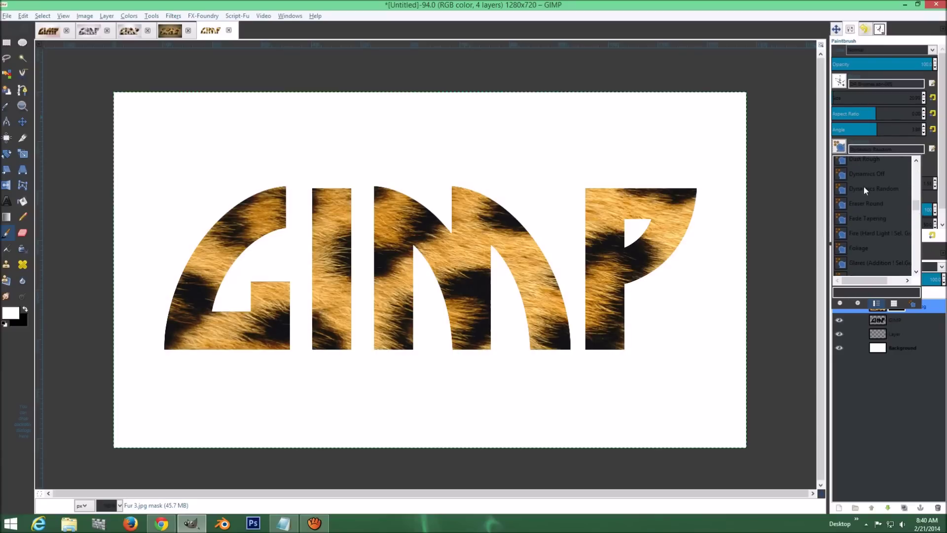
left_click(840, 143)
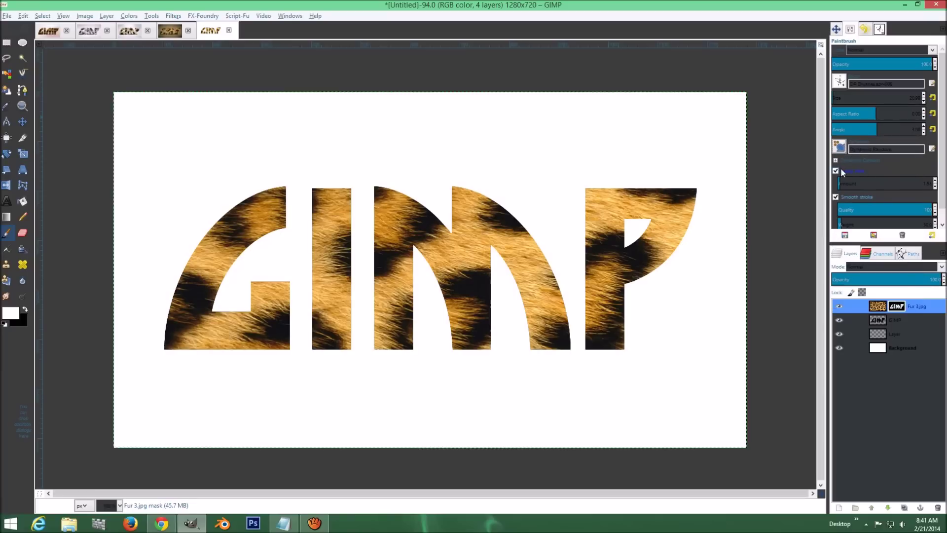
left_click(835, 161)
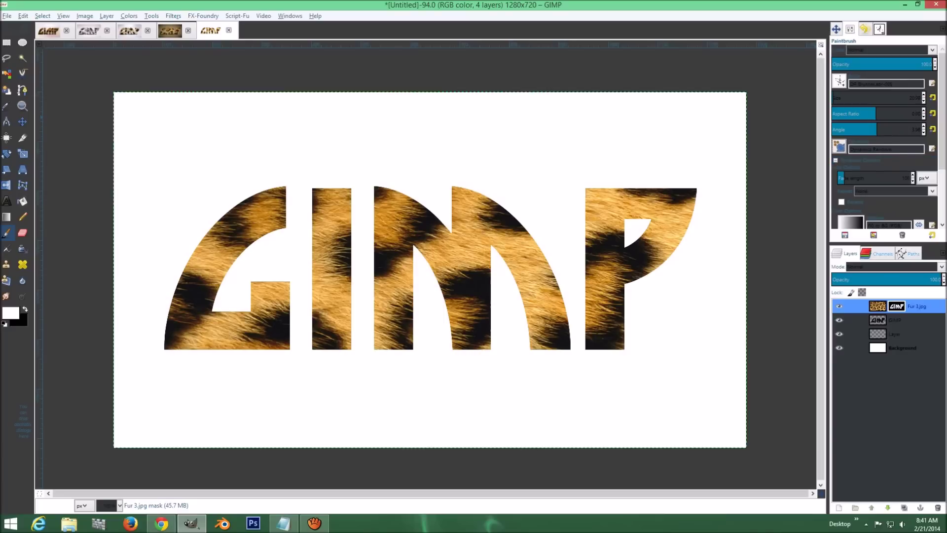
left_click(835, 161)
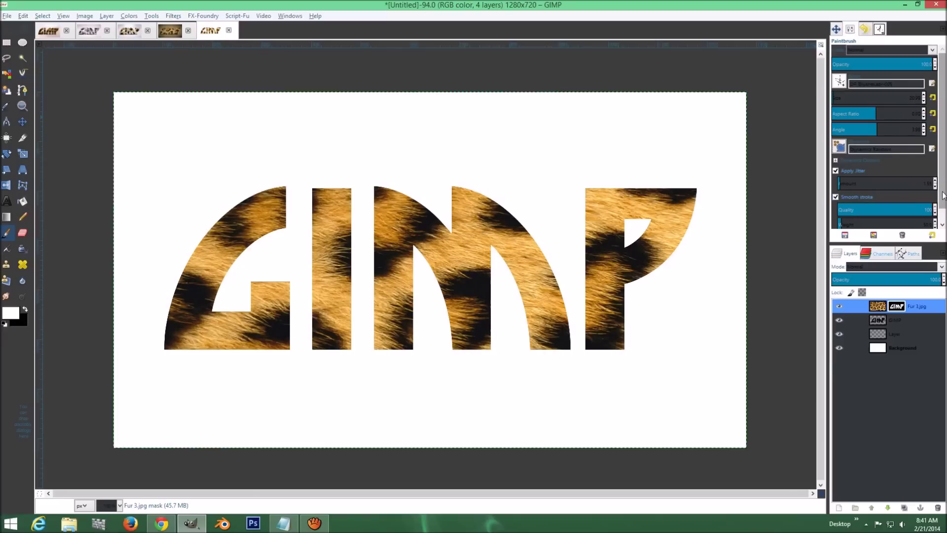
scroll(943, 195, "down", 1)
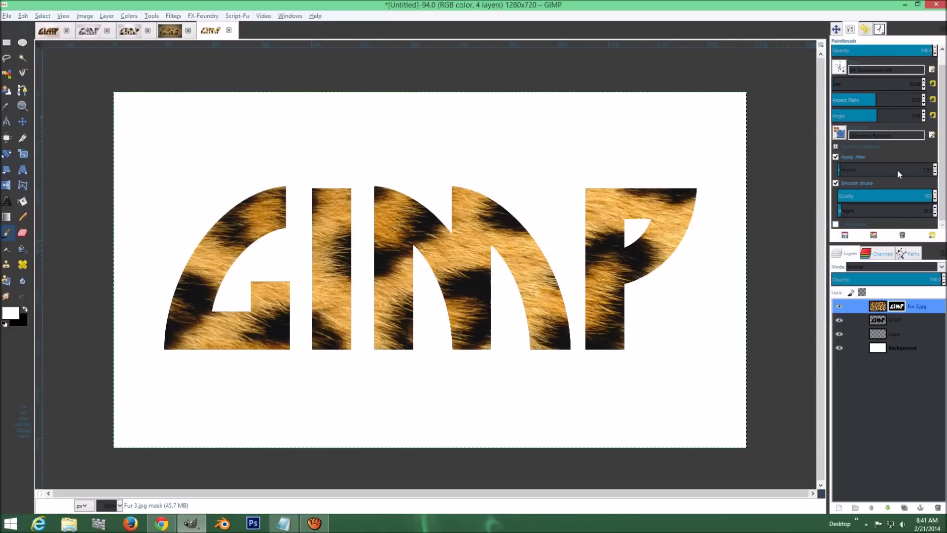
scroll(931, 162, "up", 1)
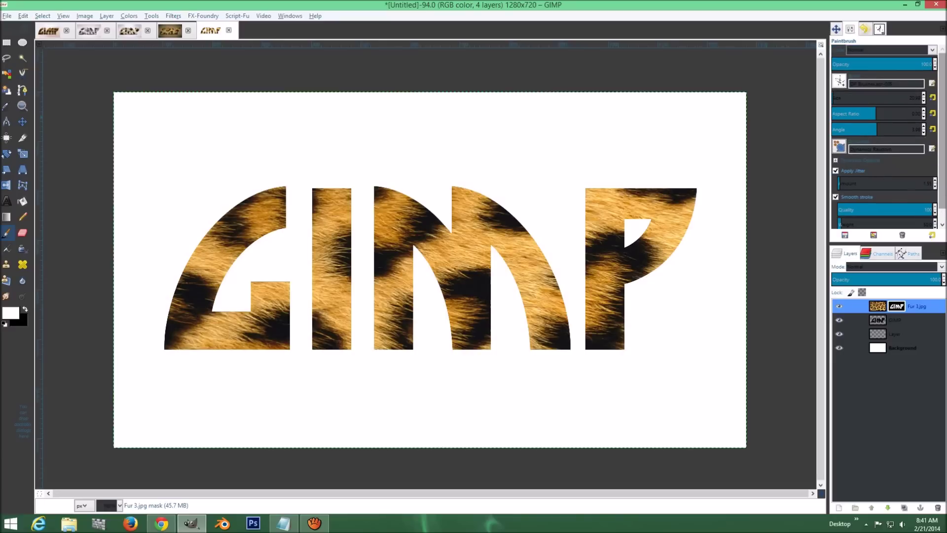
left_click(912, 253)
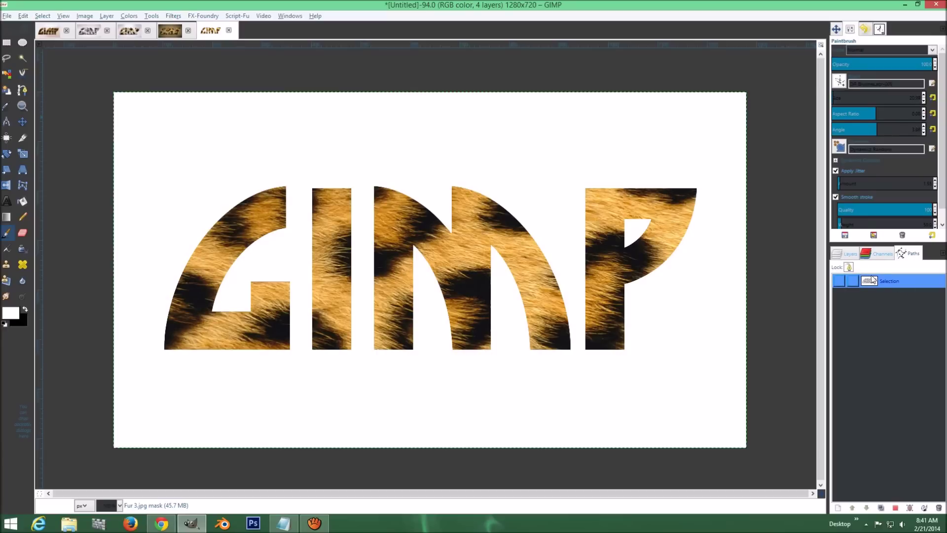
left_click(848, 255)
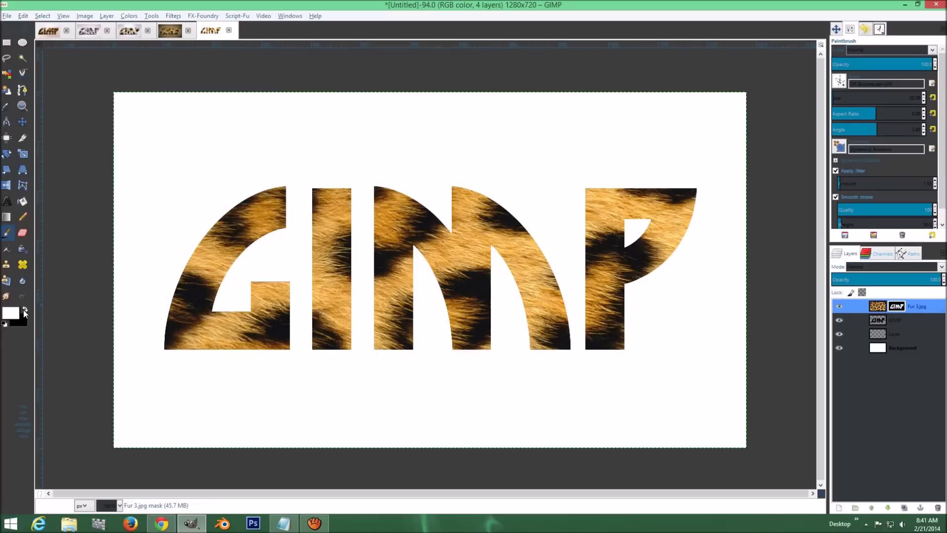
- Stroke the text path on the Fur 3.jpg mask using the Paintbrush with brush dynamics emulated
left_click(22, 16)
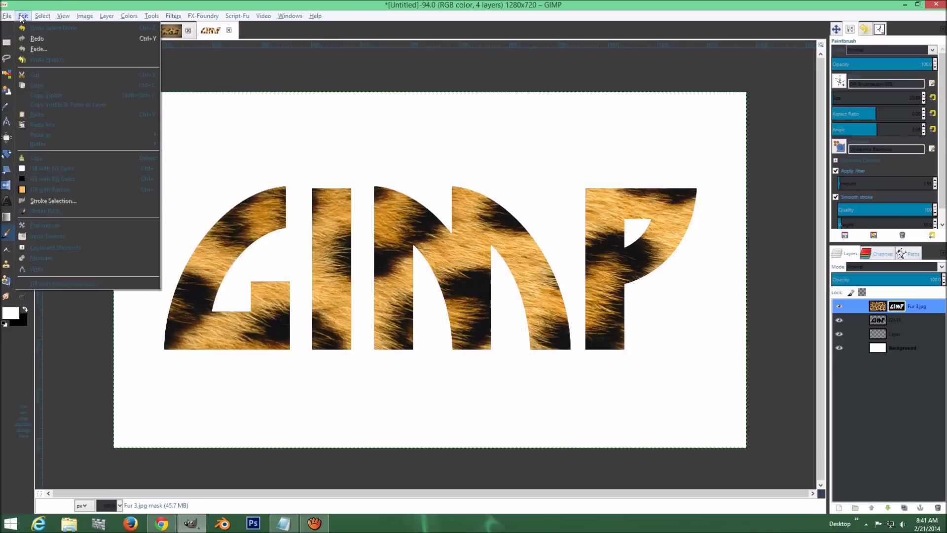
left_click(61, 215)
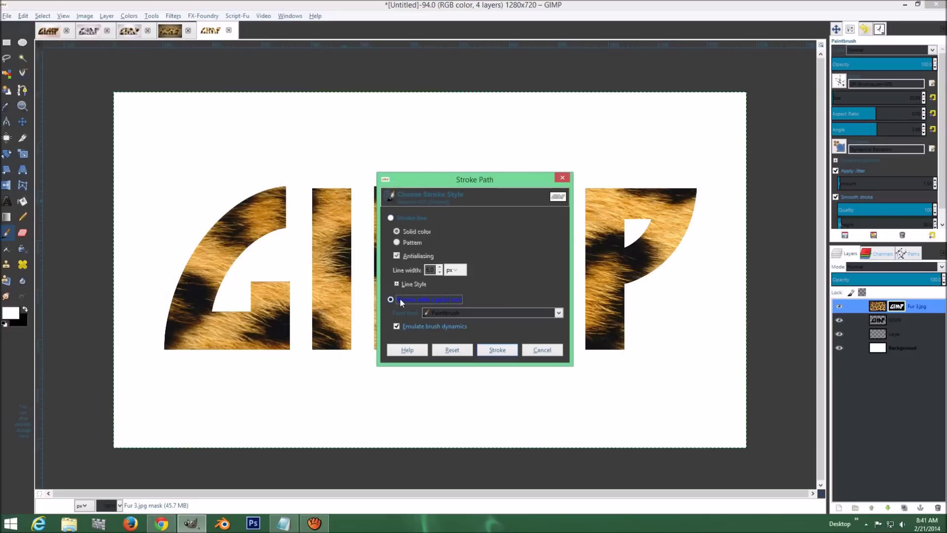
left_click(401, 300)
left_click(558, 313)
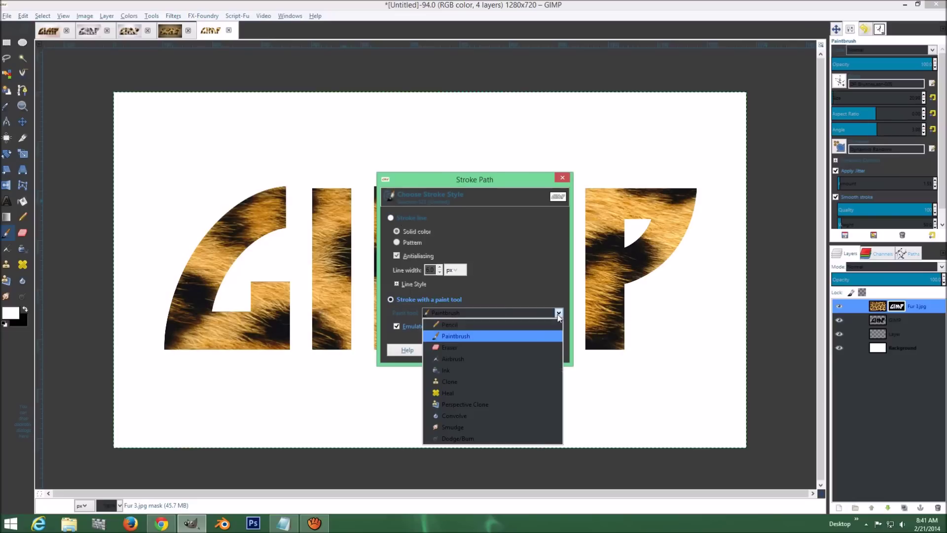
left_click(505, 335)
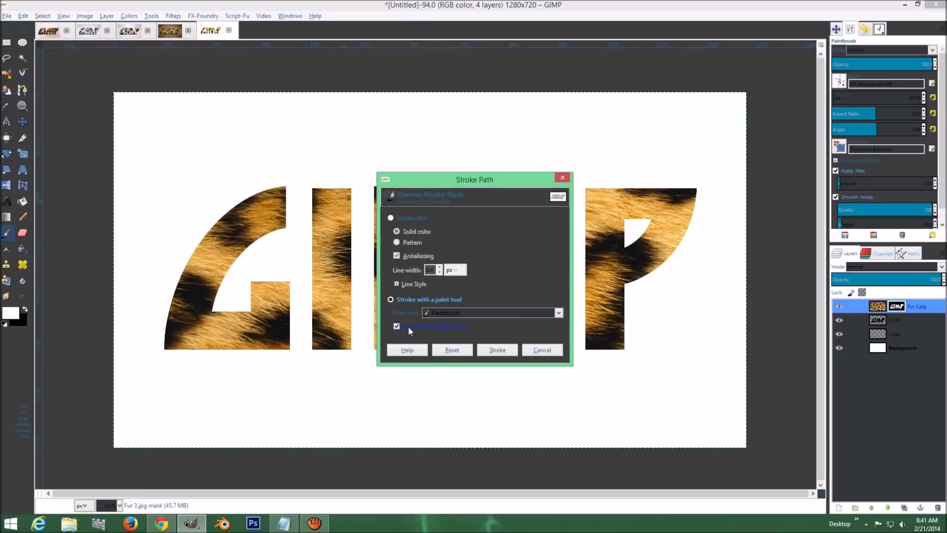
left_click(497, 352)
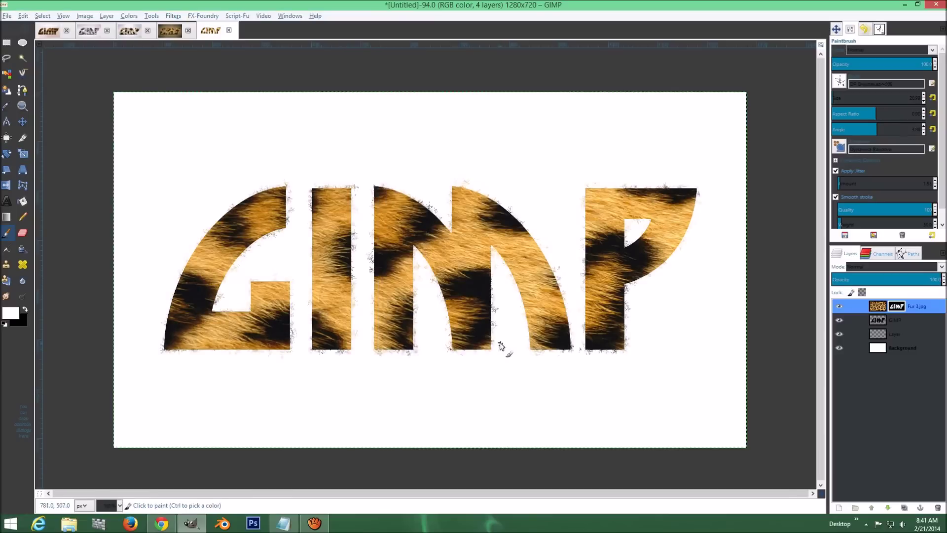
- Repeat the same Paintbrush stroke along the text path three more times to thicken the fuzzy letter edges
left_click(23, 15)
left_click(44, 211)
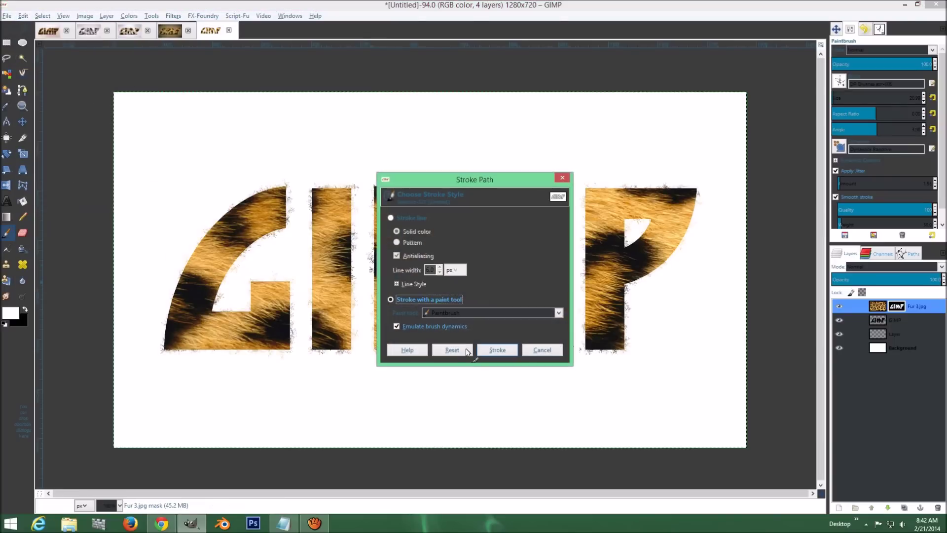
left_click(498, 351)
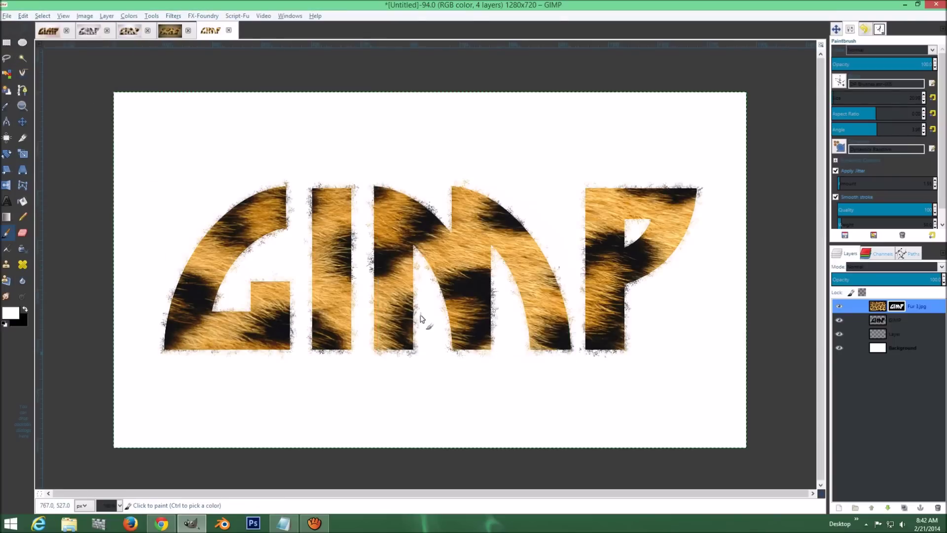
left_click(22, 16)
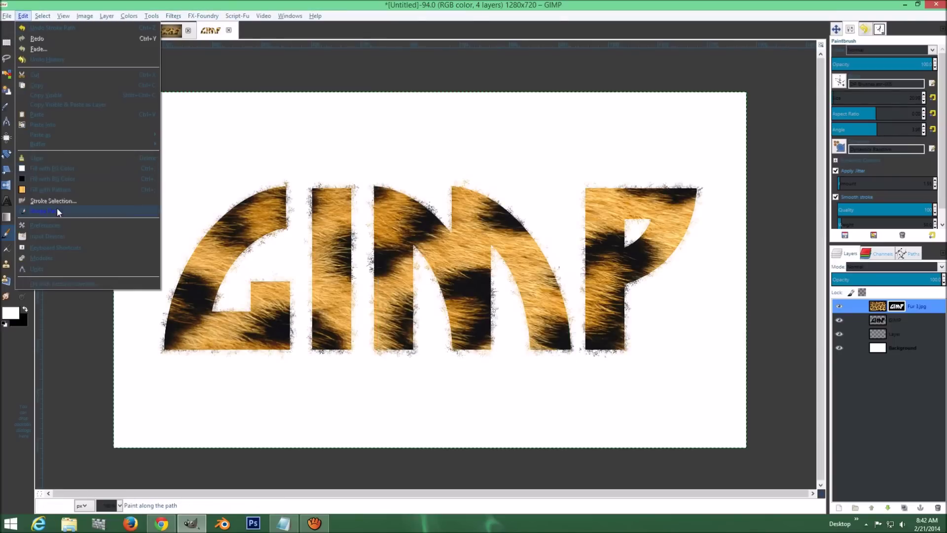
left_click(57, 209)
left_click(497, 349)
left_click(23, 16)
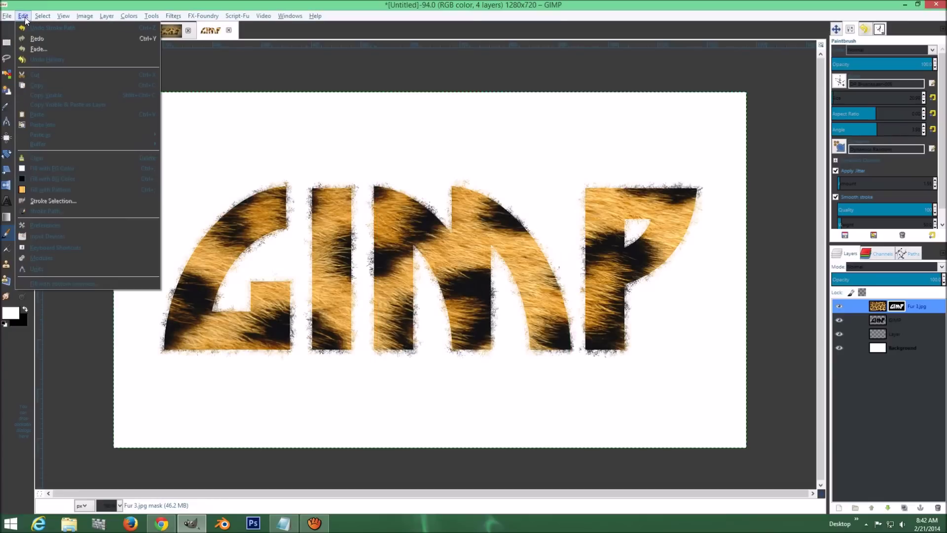
left_click(85, 207)
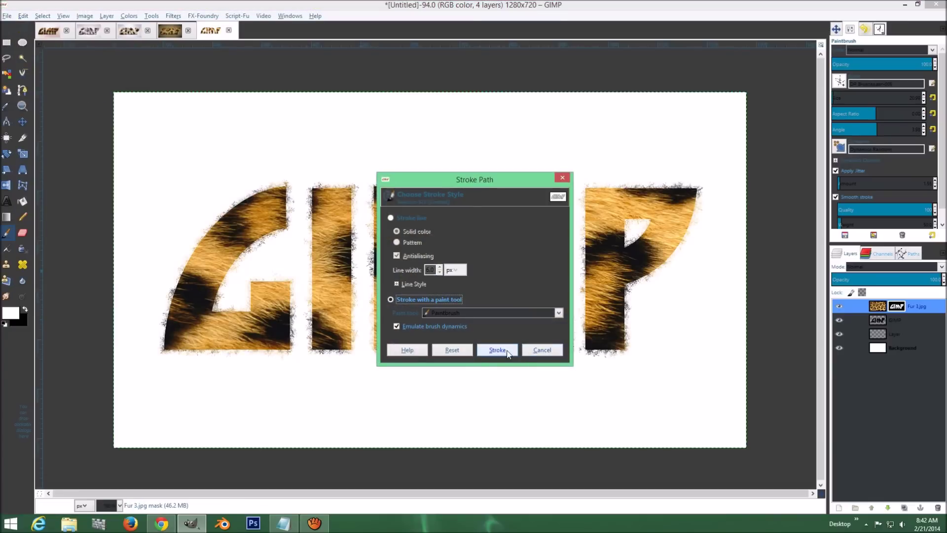
left_click(509, 351)
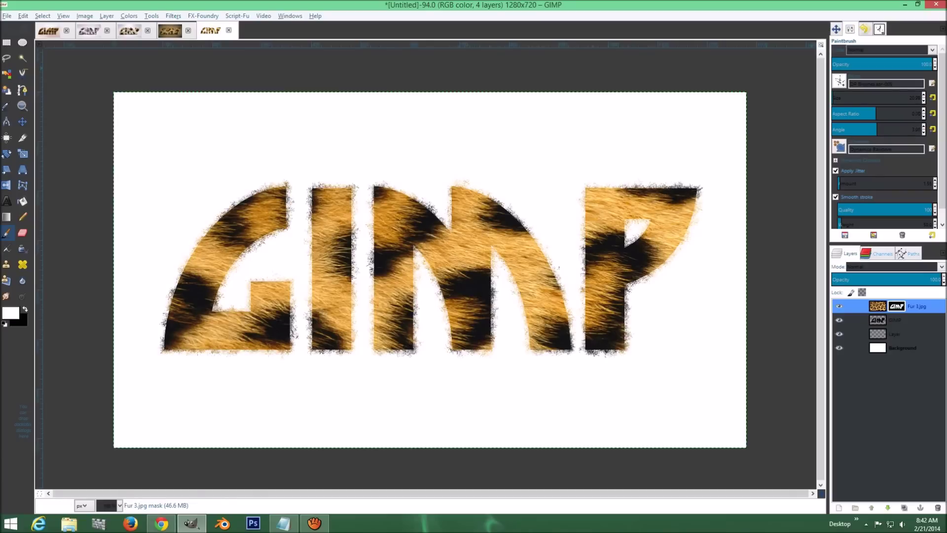
- Slightly increase the brush size and stroke the text path on the fur mask two more times
left_click(924, 95)
left_click(24, 15)
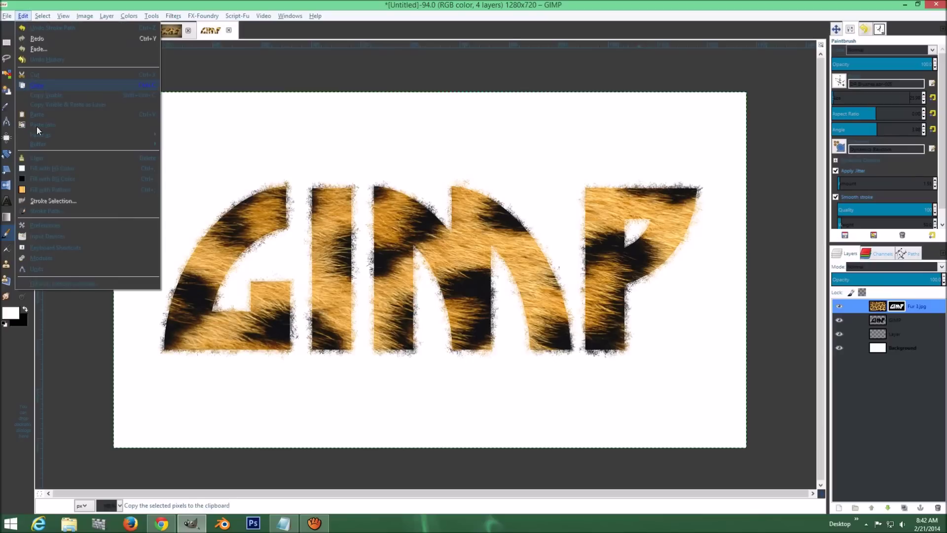
left_click(42, 211)
left_click(498, 350)
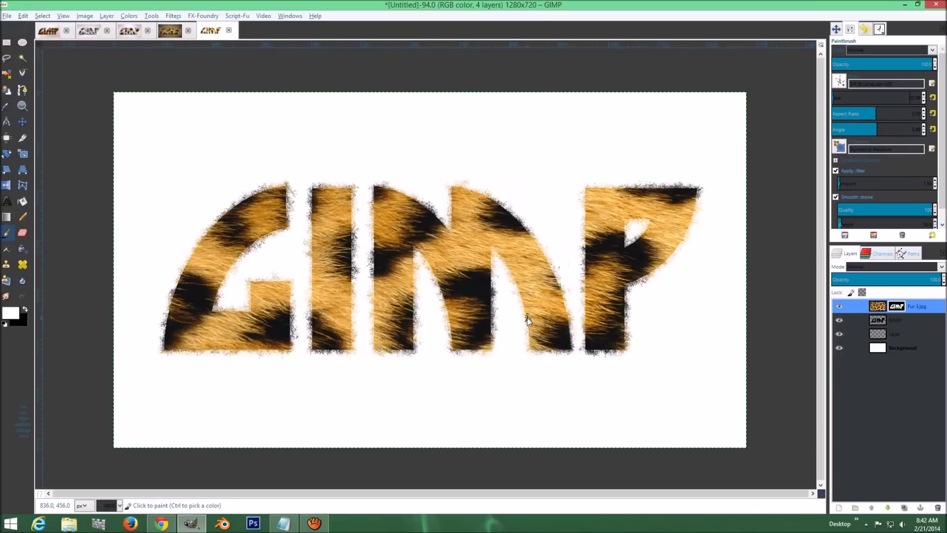
left_click(23, 16)
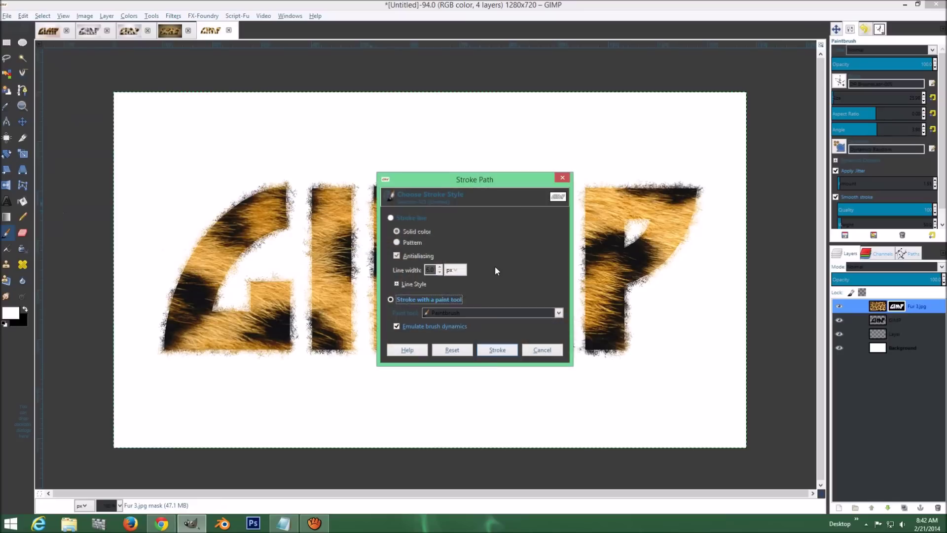
left_click(497, 349)
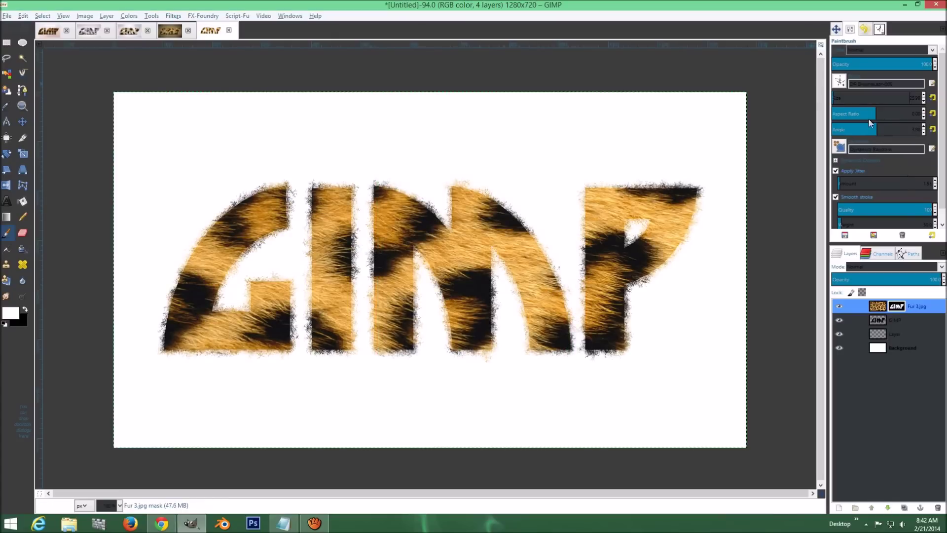
- Rotate the brush to a large positive angle and stroke the text path once with the Paintbrush
left_click_drag(877, 129, 906, 130)
left_click(29, 17)
left_click(55, 207)
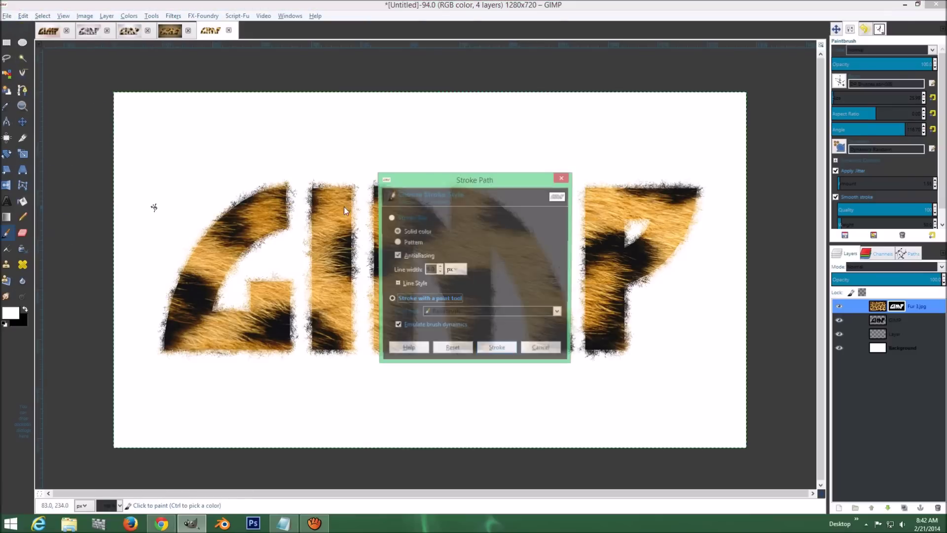
left_click(499, 350)
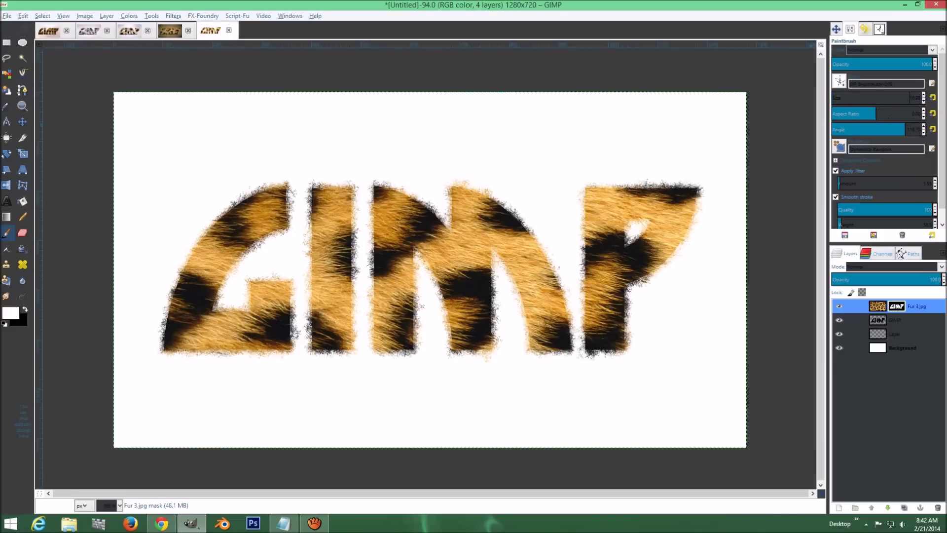
- Rotate the brush to a large negative angle and stroke the text path twice with the Paintbrush
left_click_drag(903, 129, 850, 131)
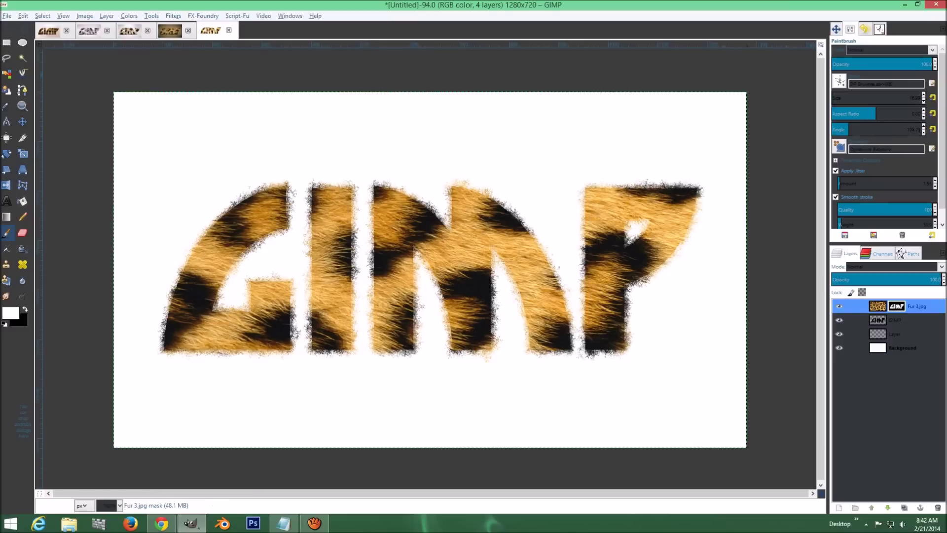
left_click(30, 16)
left_click(57, 209)
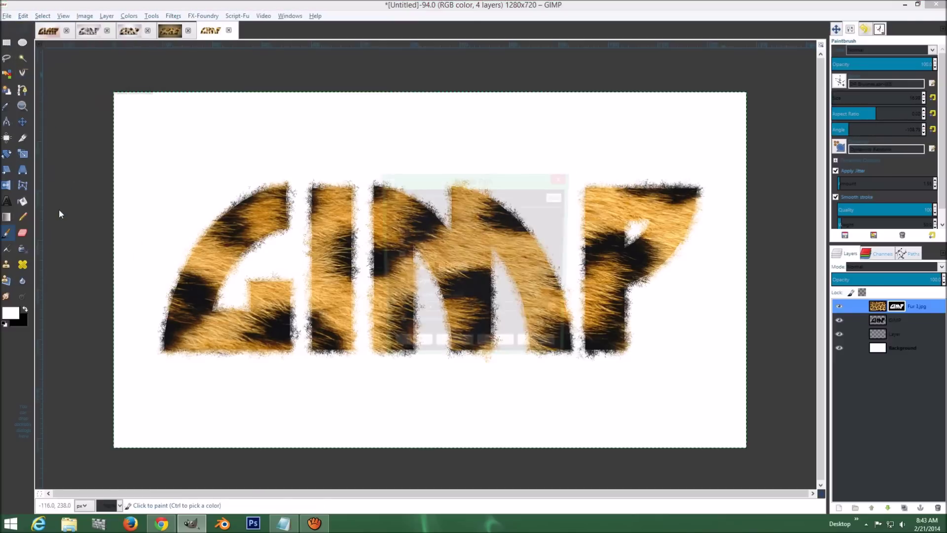
left_click(491, 349)
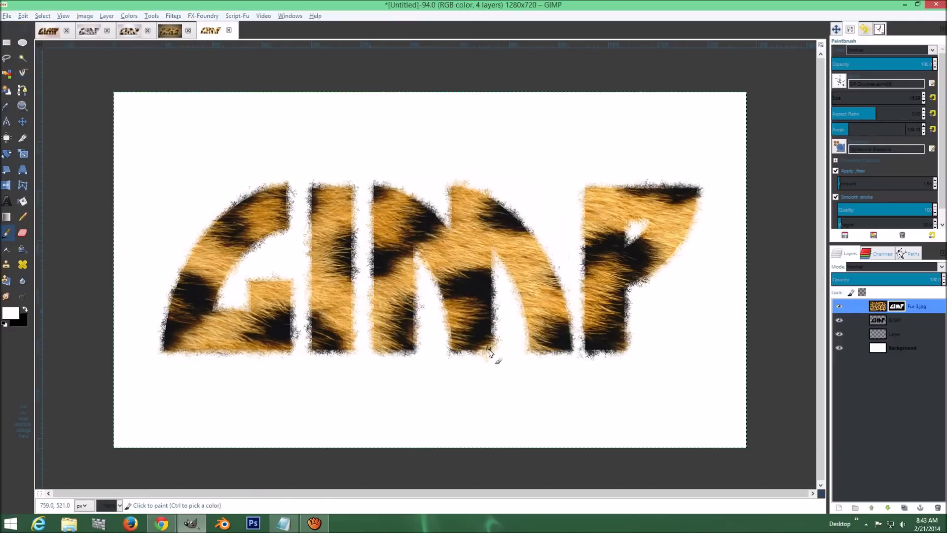
left_click(23, 16)
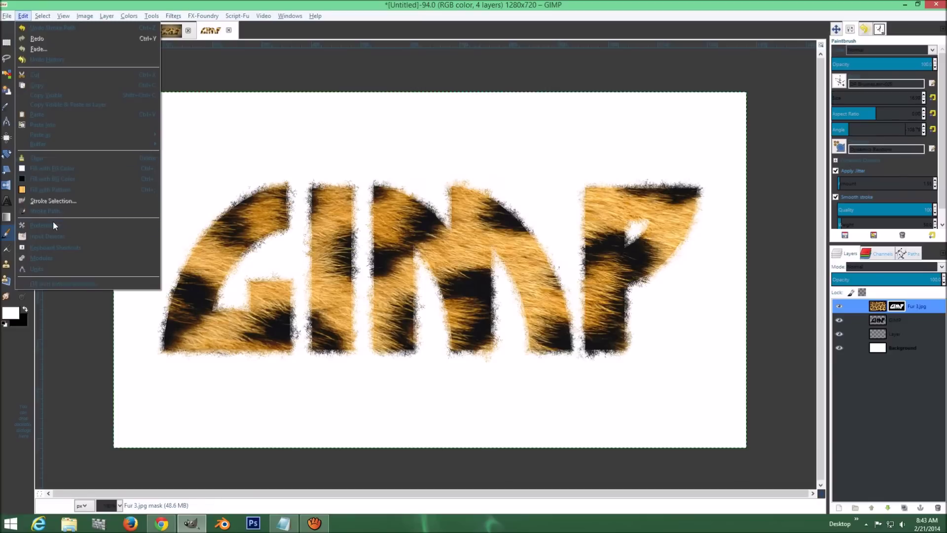
left_click(53, 211)
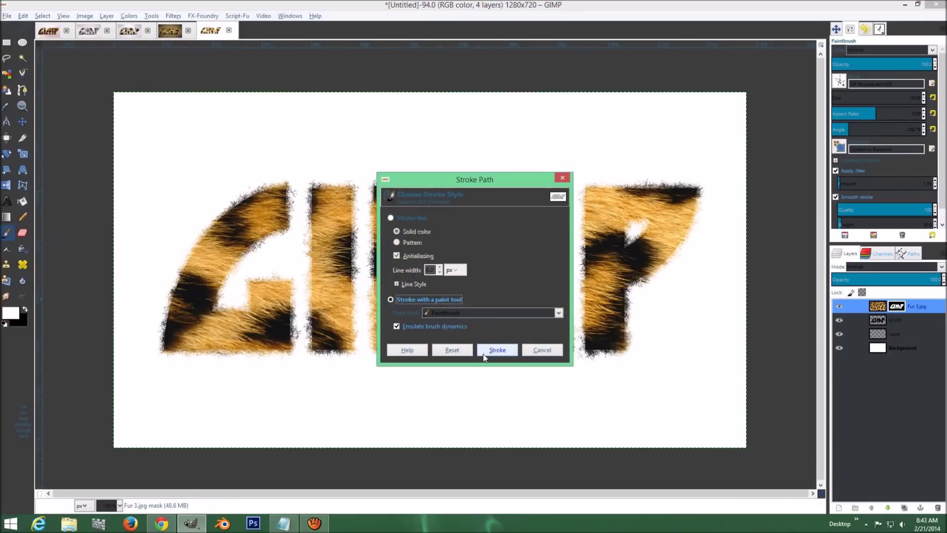
- Stroke the text path four more times with the negatively angled Paintbrush to build up the fur edges
left_click(23, 16)
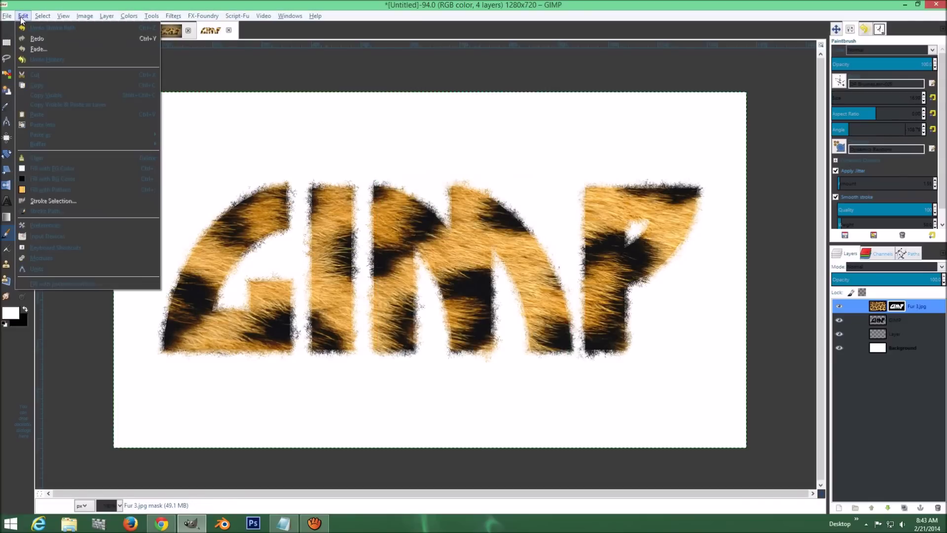
left_click(79, 211)
left_click(499, 351)
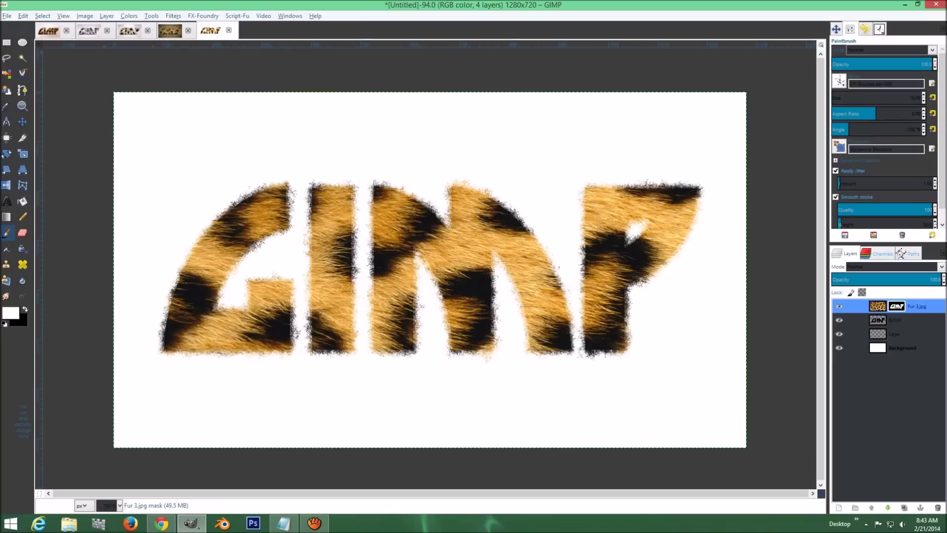
left_click(11, 16)
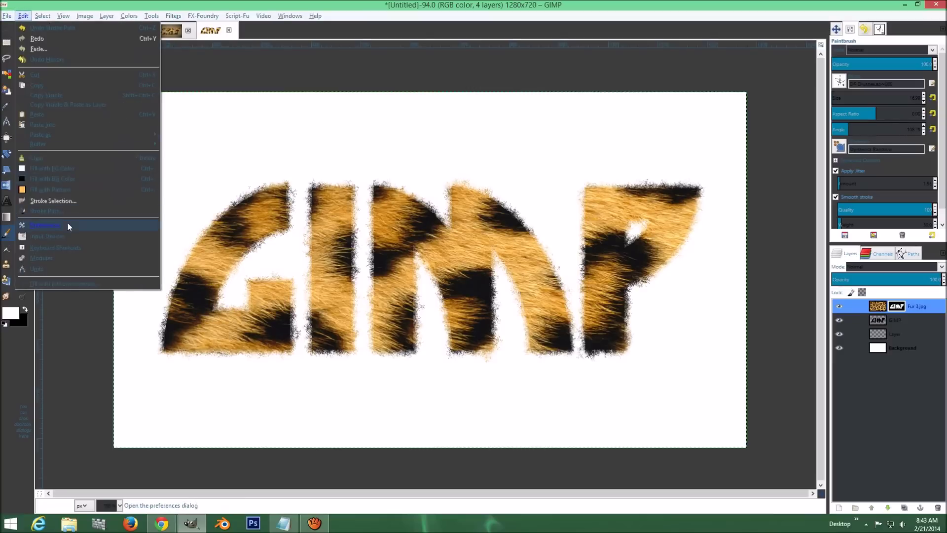
left_click(70, 211)
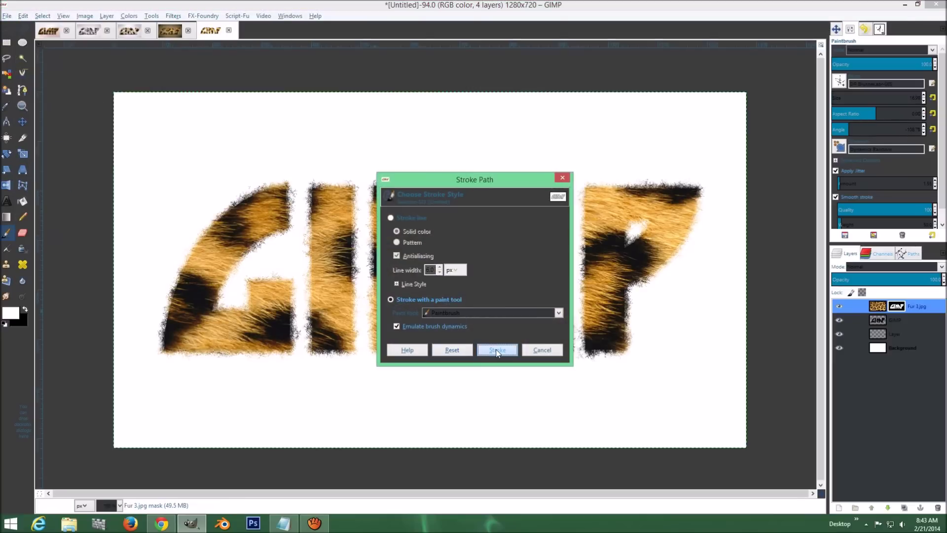
left_click(497, 350)
left_click(42, 15)
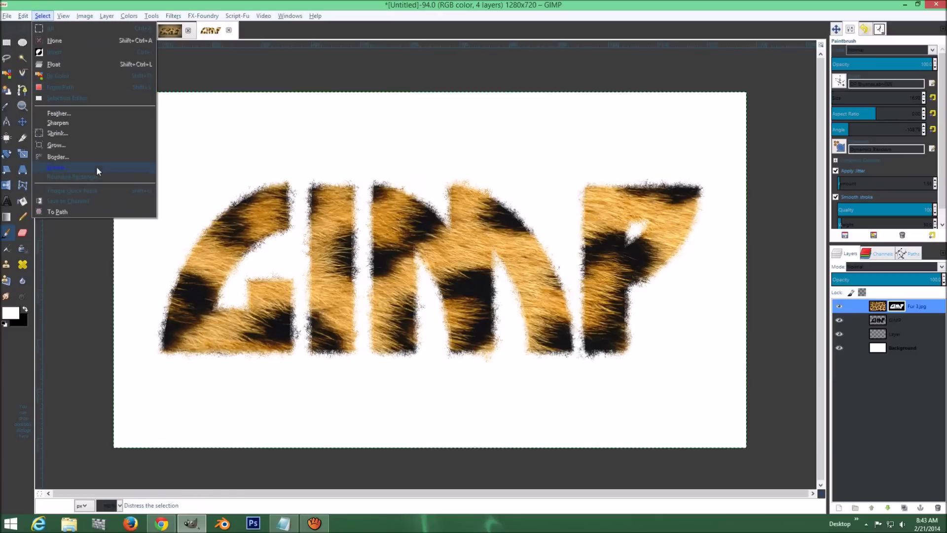
mouse_move(22, 16)
left_click(70, 211)
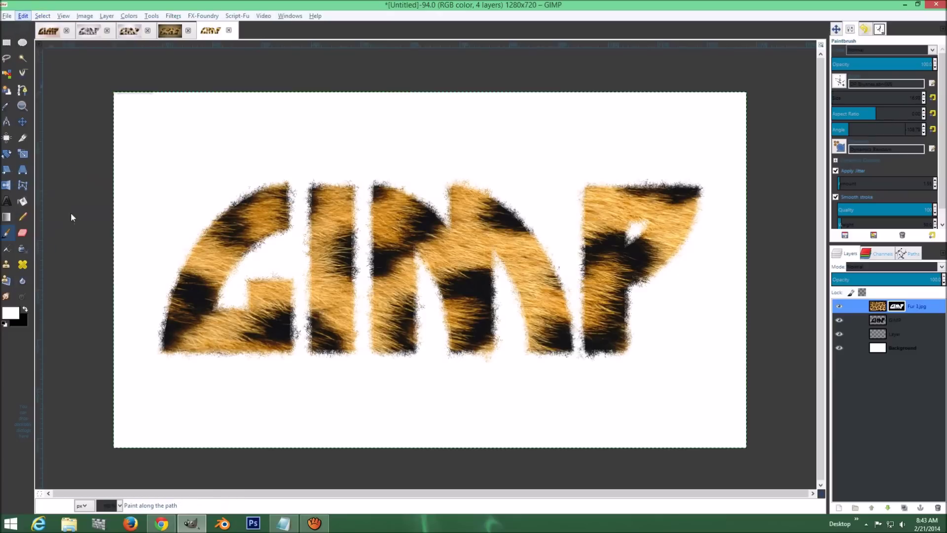
left_click(497, 350)
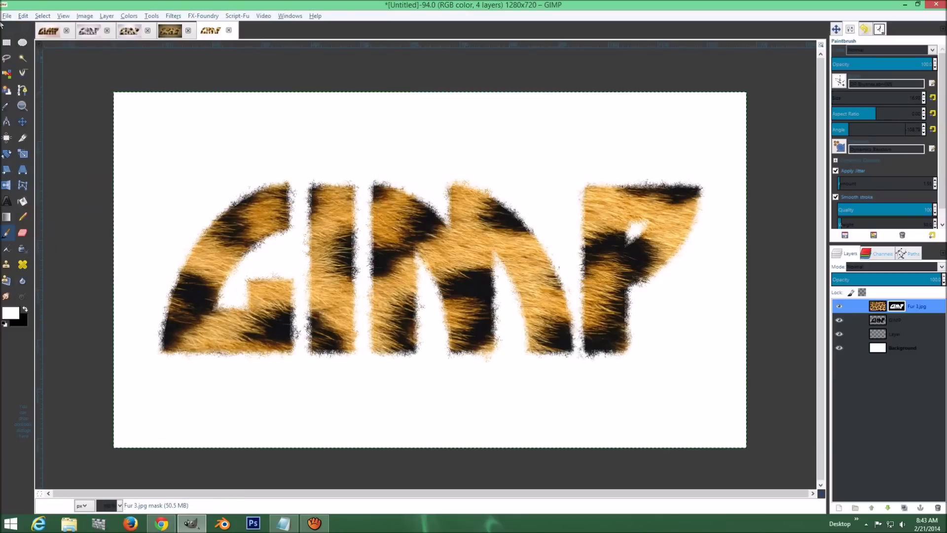
left_click(23, 16)
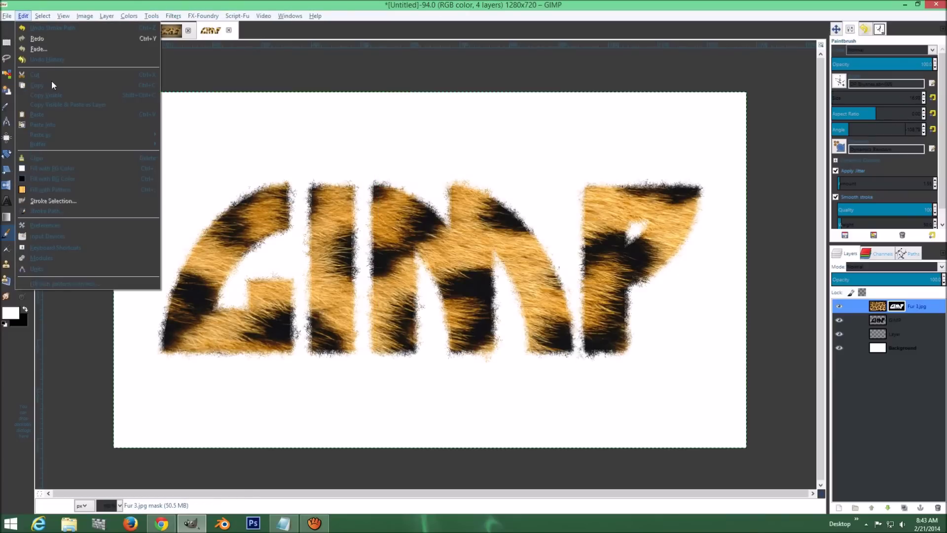
left_click(73, 209)
left_click(498, 351)
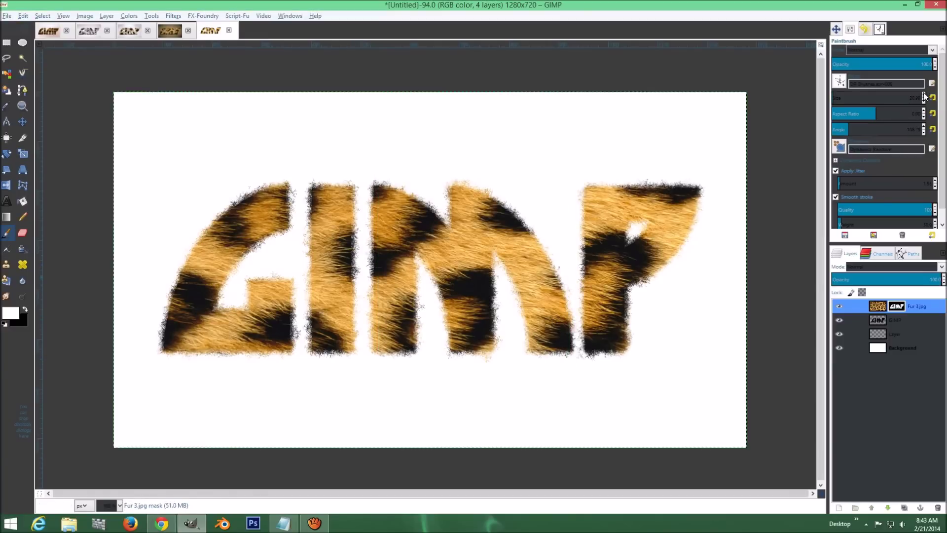
- Slightly enlarge the brush while keeping its negative angle, and stroke the text path two more times
left_click(22, 17)
left_click(43, 211)
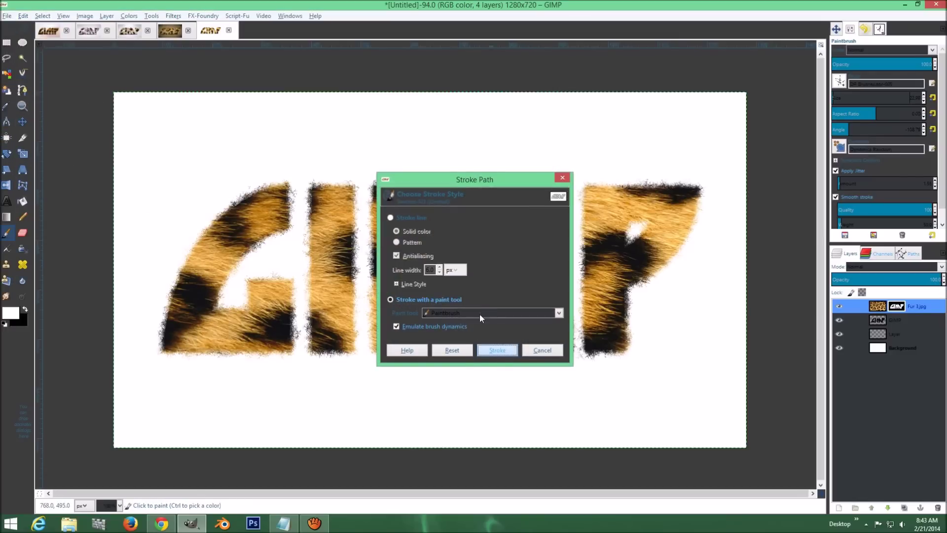
left_click(497, 349)
left_click(26, 17)
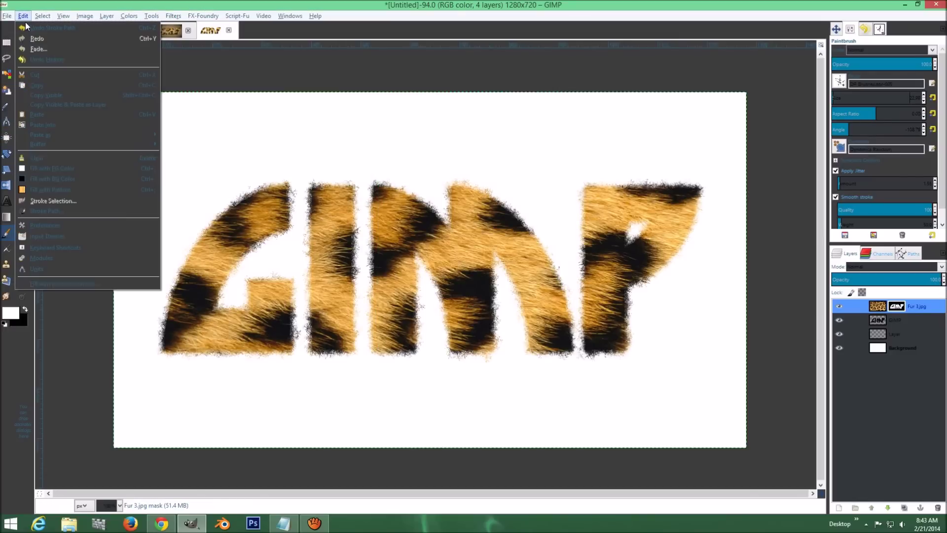
left_click(90, 209)
left_click(497, 349)
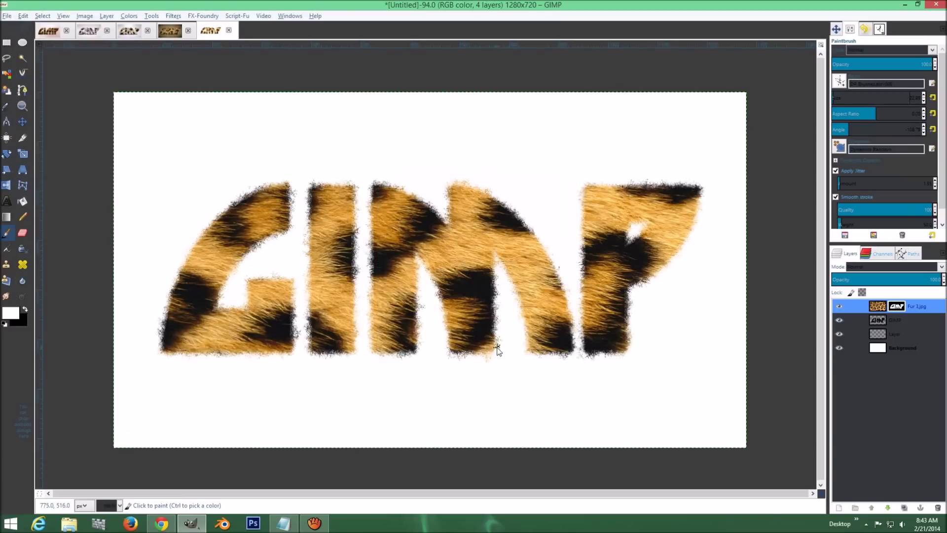
- Set the brush angle close to zero and stroke the text path twice with the Paintbrush on the fur mask
left_click_drag(854, 132, 877, 130)
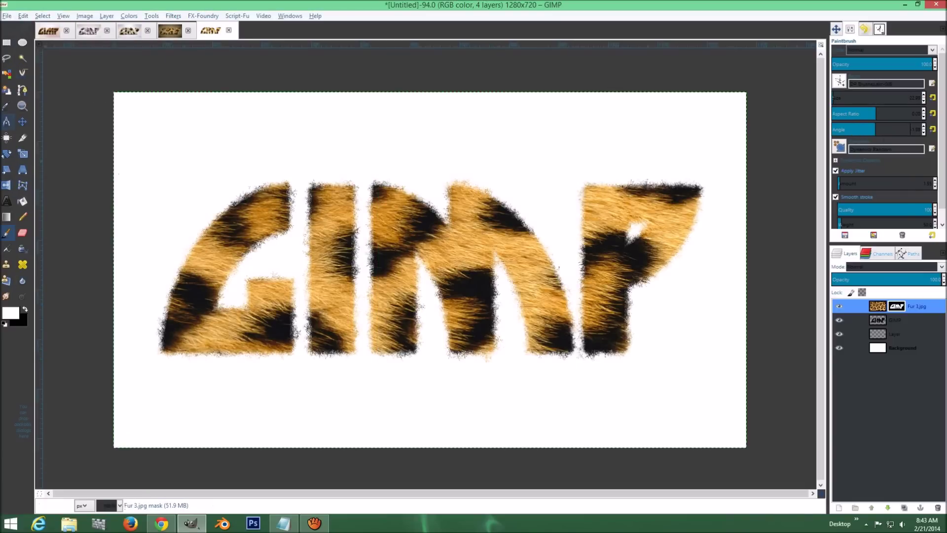
left_click(22, 17)
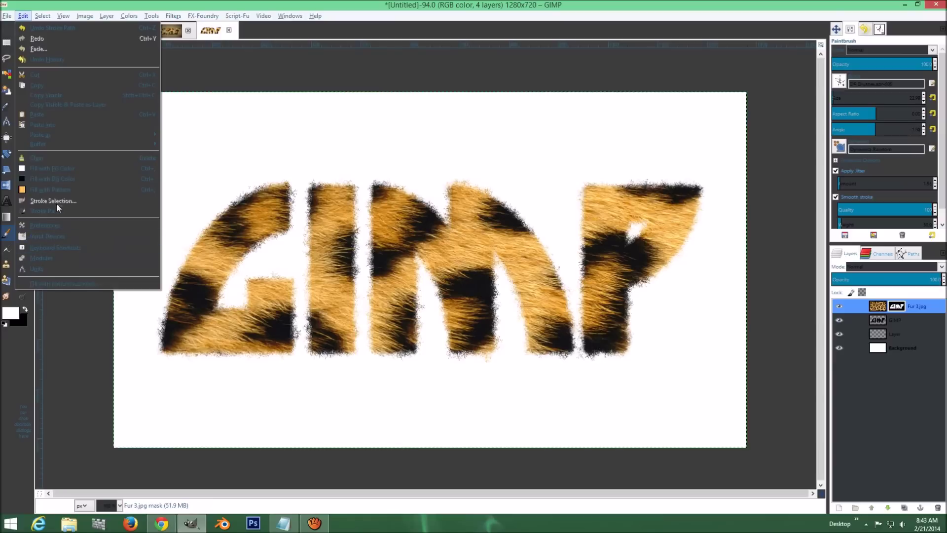
left_click(57, 203)
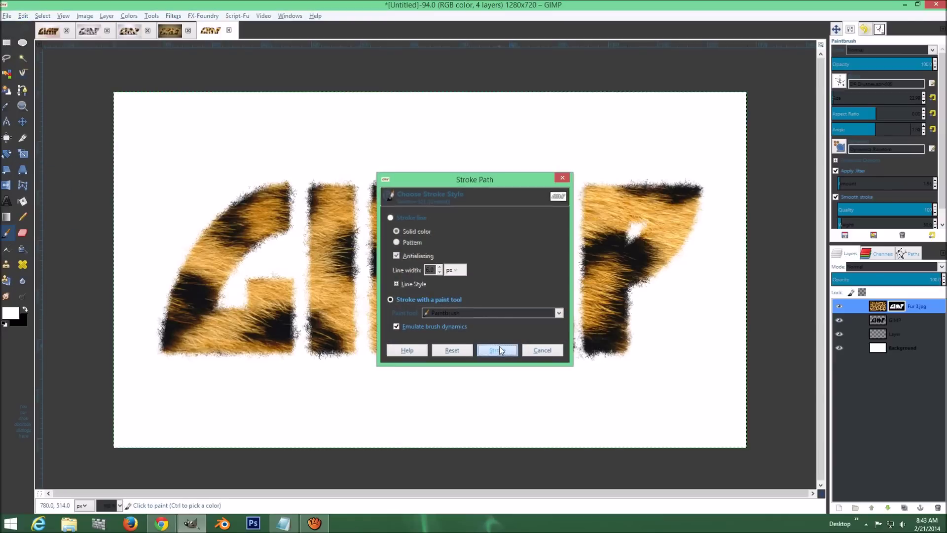
left_click(499, 347)
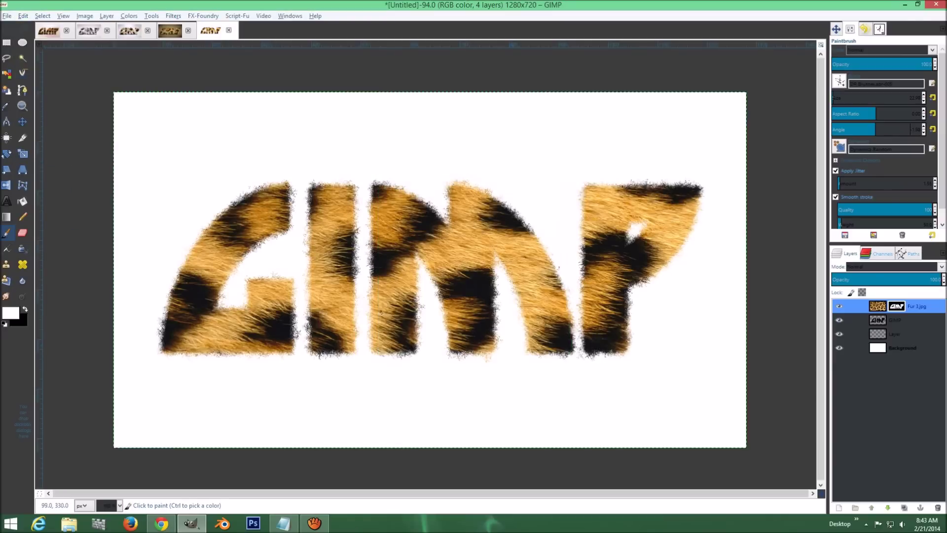
left_click(25, 17)
left_click(60, 206)
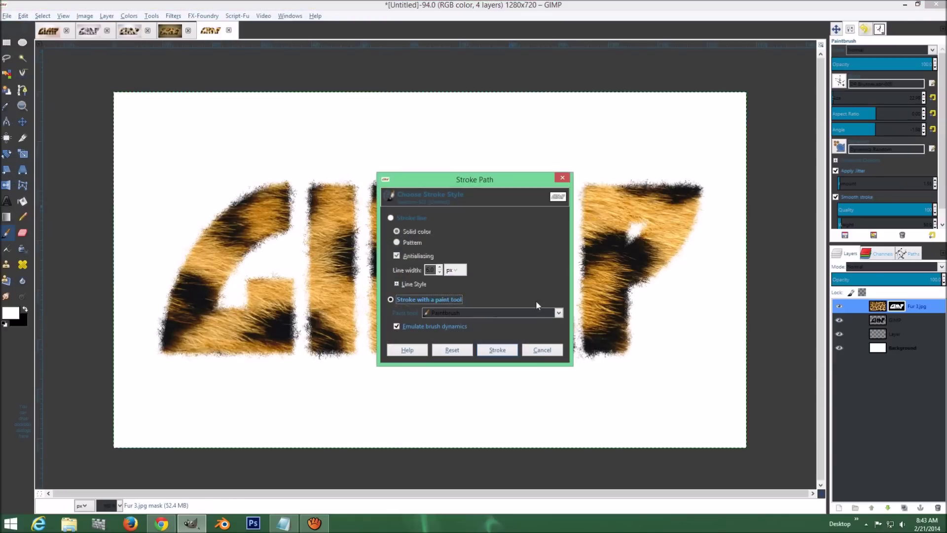
left_click(500, 350)
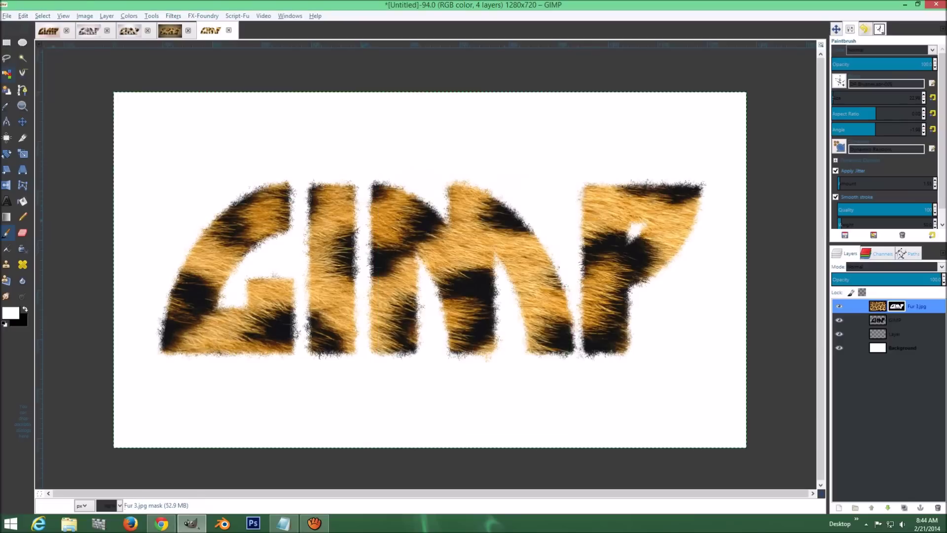
- Stroke the text path three more times with the nearly unrotated Paintbrush to thicken the fur edges
left_click(23, 17)
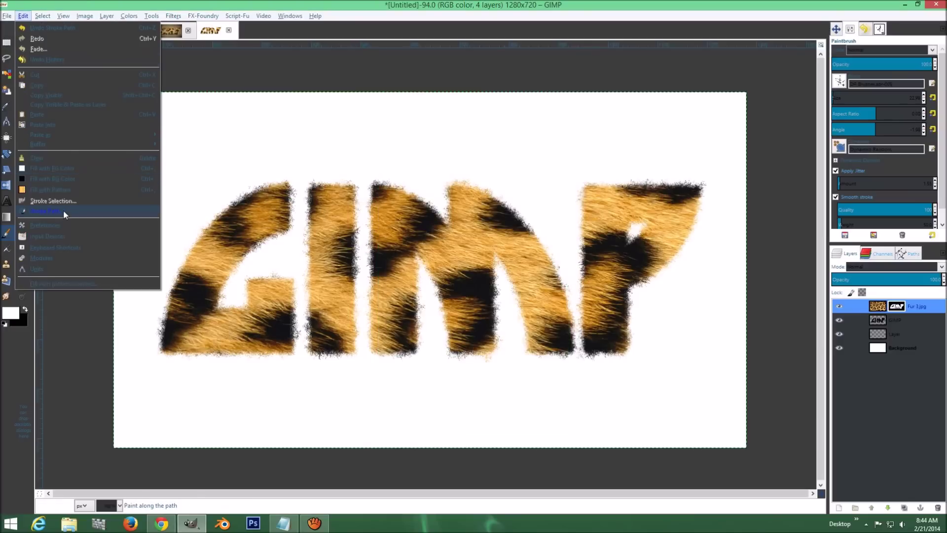
left_click(63, 210)
left_click(500, 352)
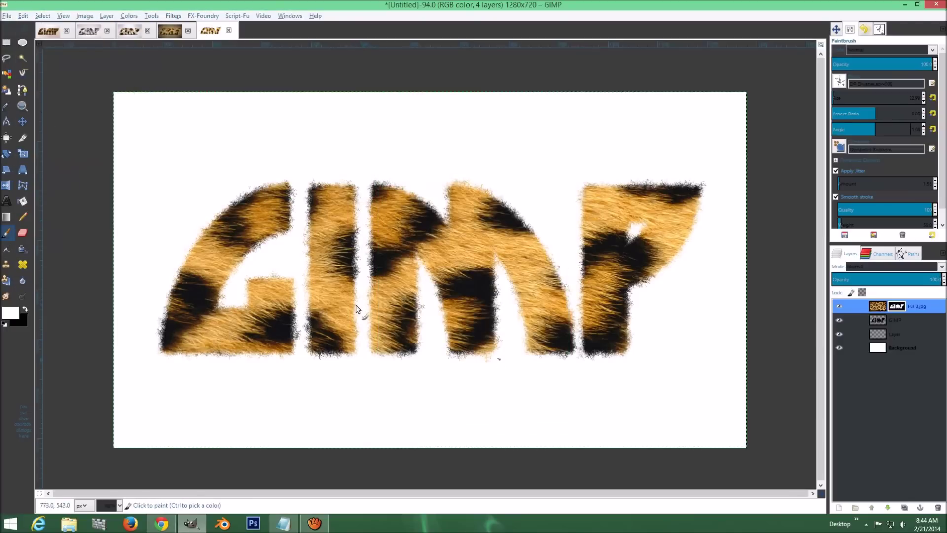
left_click(23, 17)
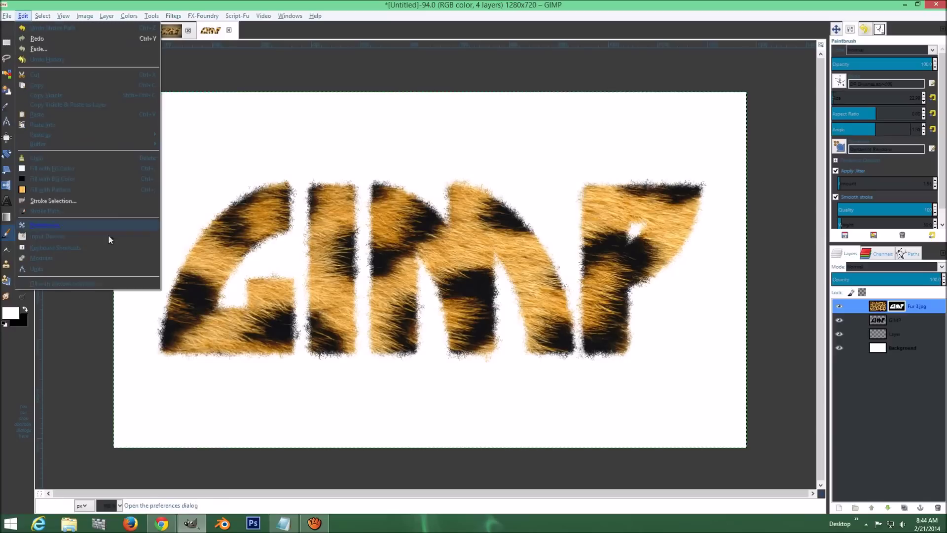
left_click(103, 209)
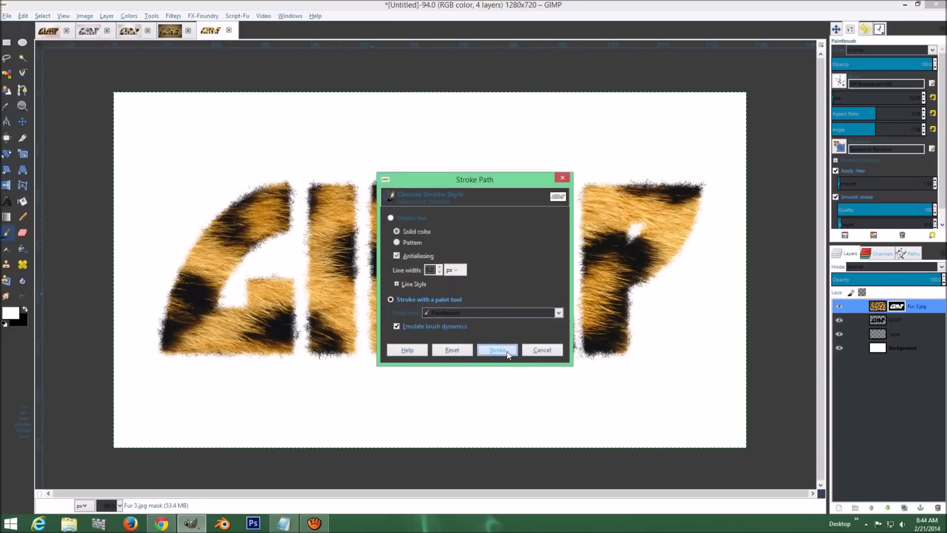
left_click(504, 350)
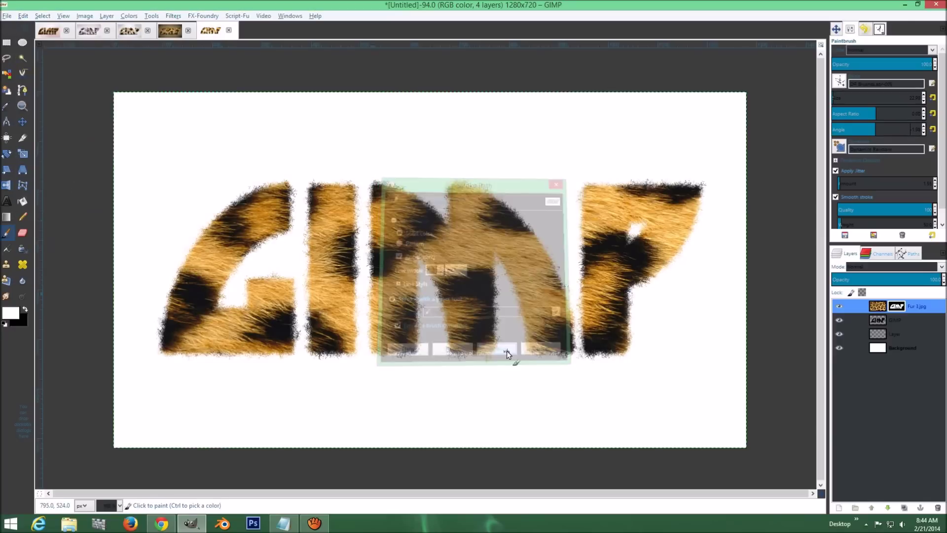
left_click(22, 16)
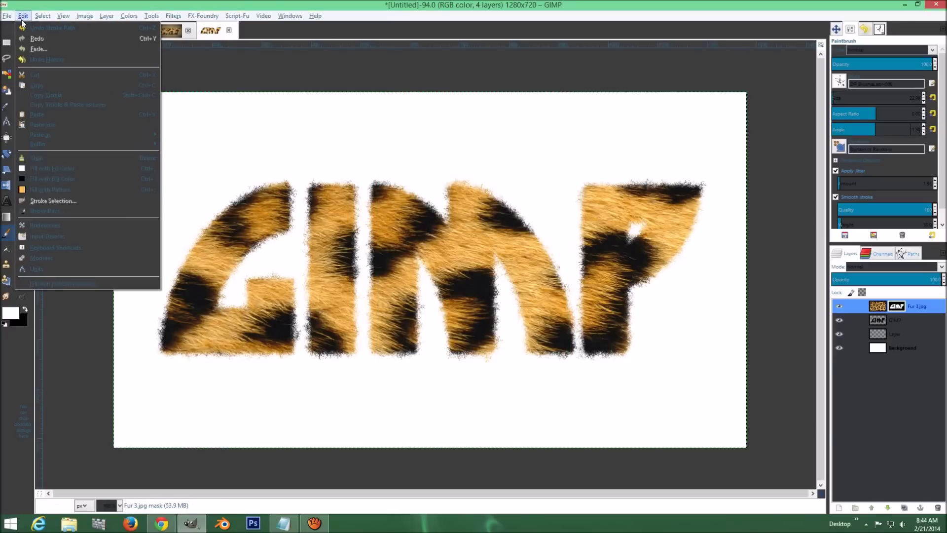
left_click(69, 209)
left_click(500, 346)
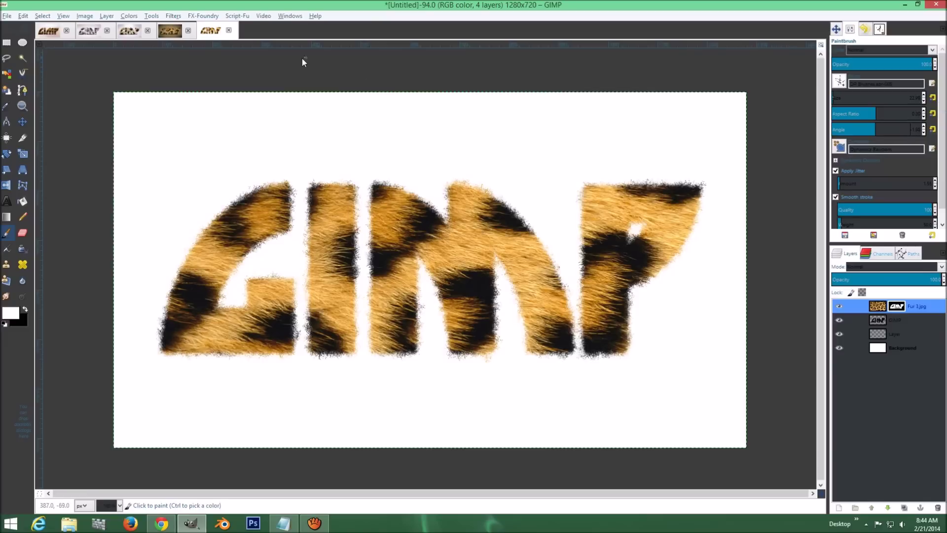
- Slightly enlarge the brush, rotate it to a moderate positive angle, and stroke the text path twice with the Paintbrush
left_click(923, 96)
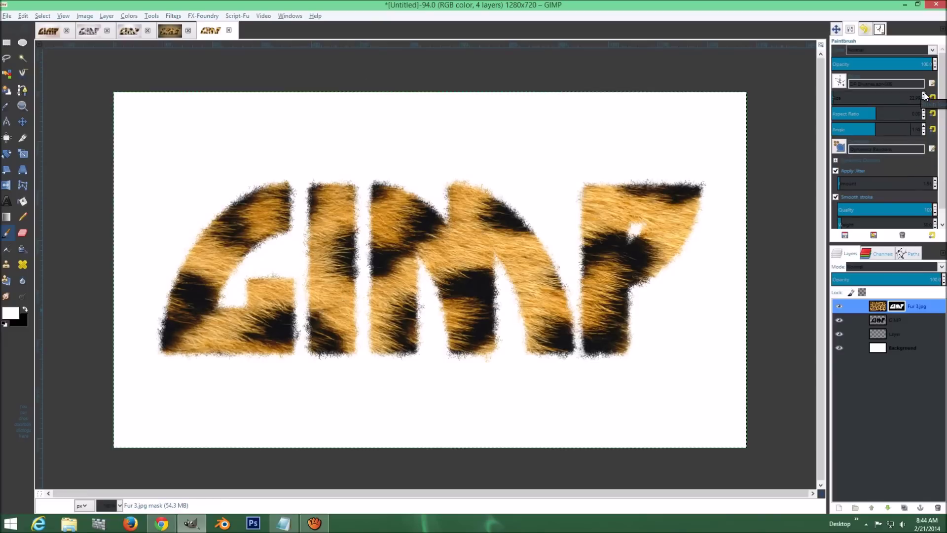
left_click_drag(875, 130, 891, 130)
left_click(22, 16)
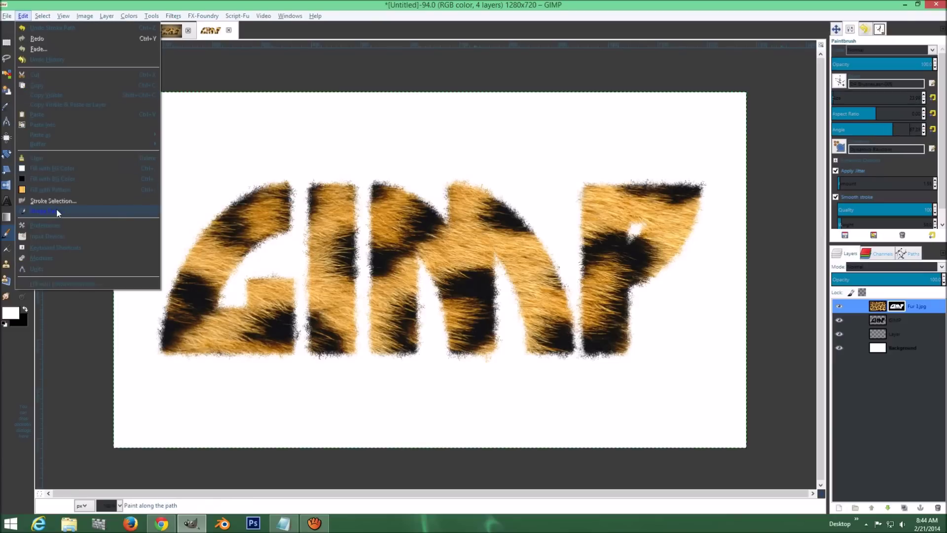
left_click(56, 208)
left_click(497, 350)
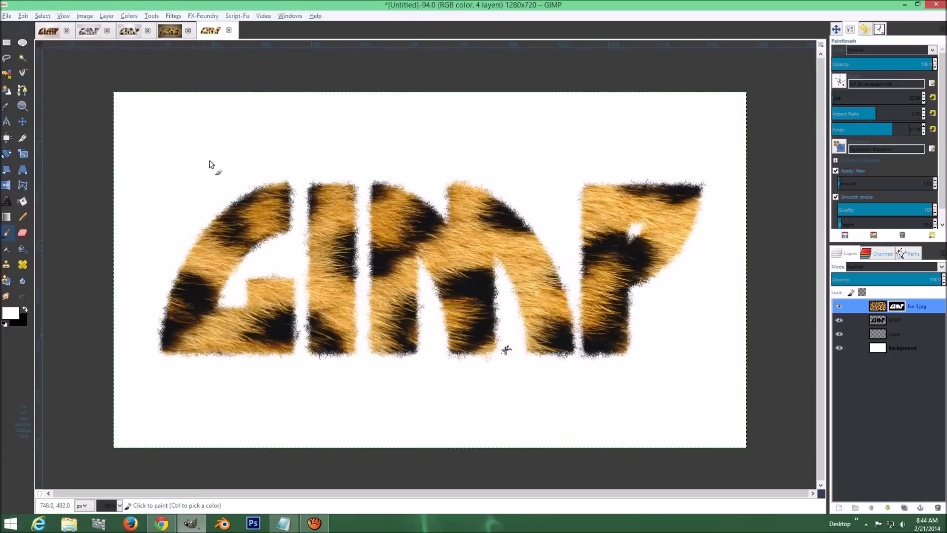
left_click(24, 16)
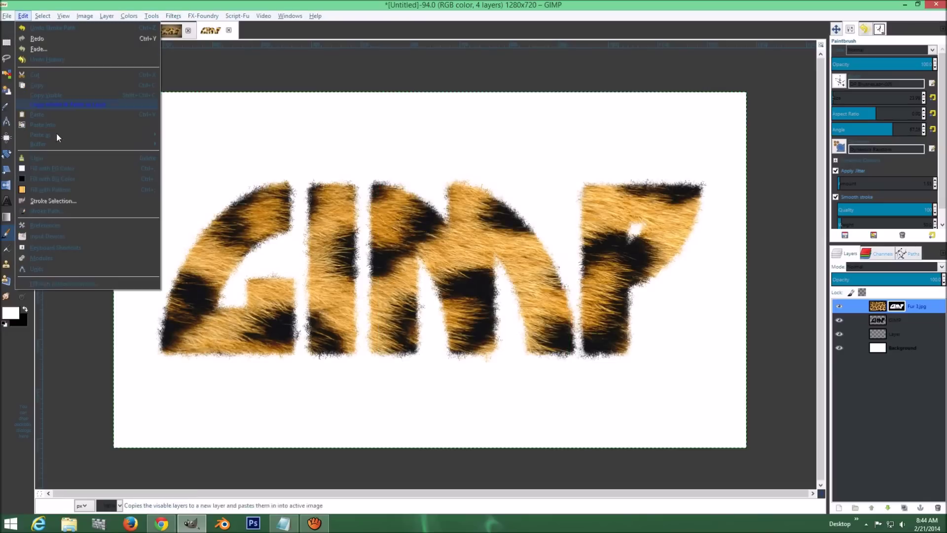
left_click(57, 211)
left_click(508, 353)
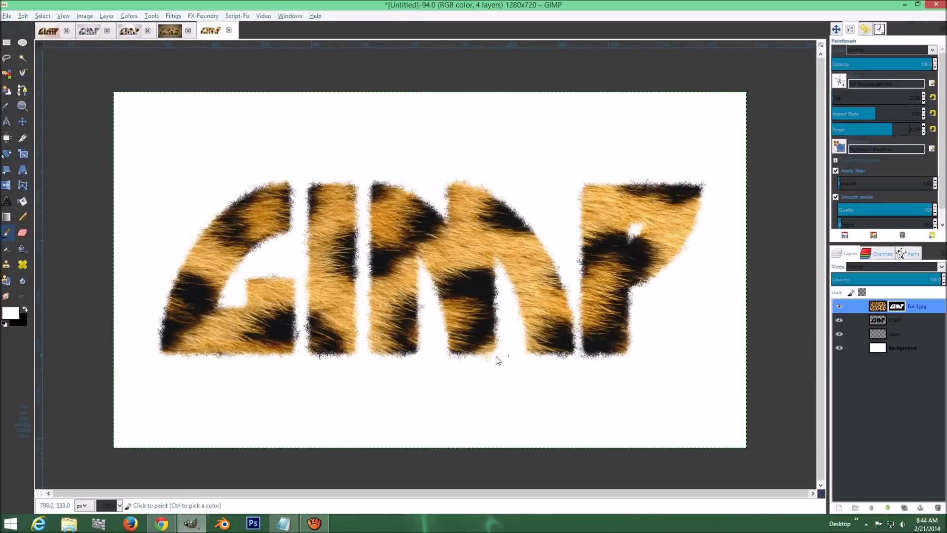
- Stroke the text path three more times with the positively angled Paintbrush to build up the fur edges
left_click(20, 16)
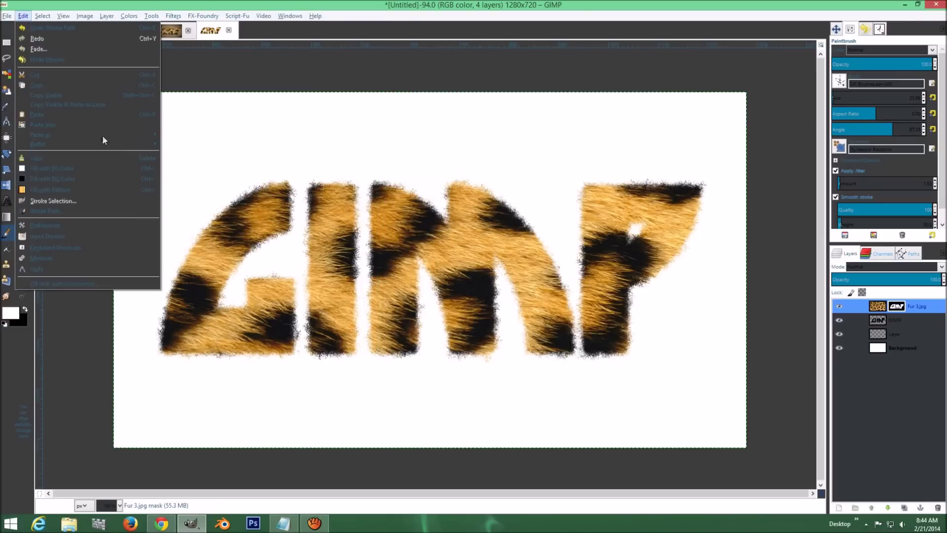
left_click(96, 206)
left_click(492, 348)
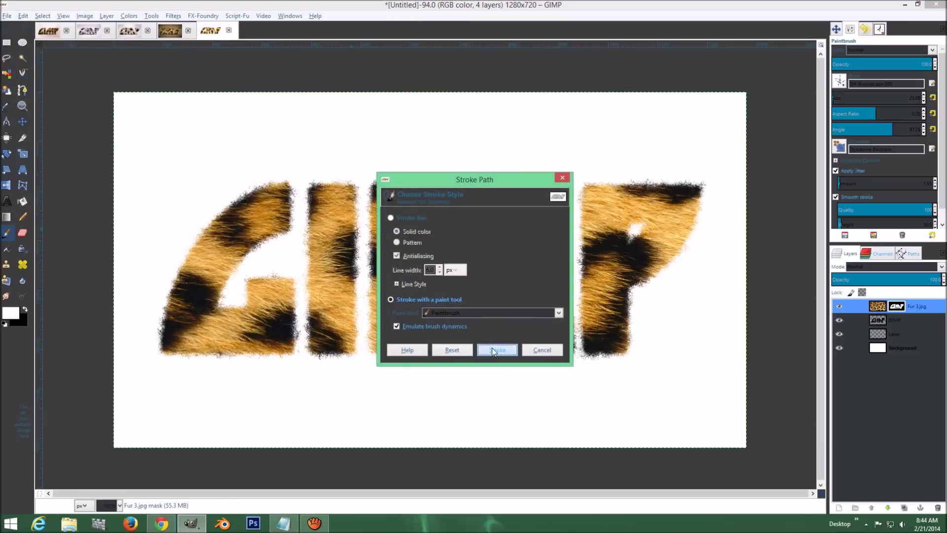
left_click(23, 16)
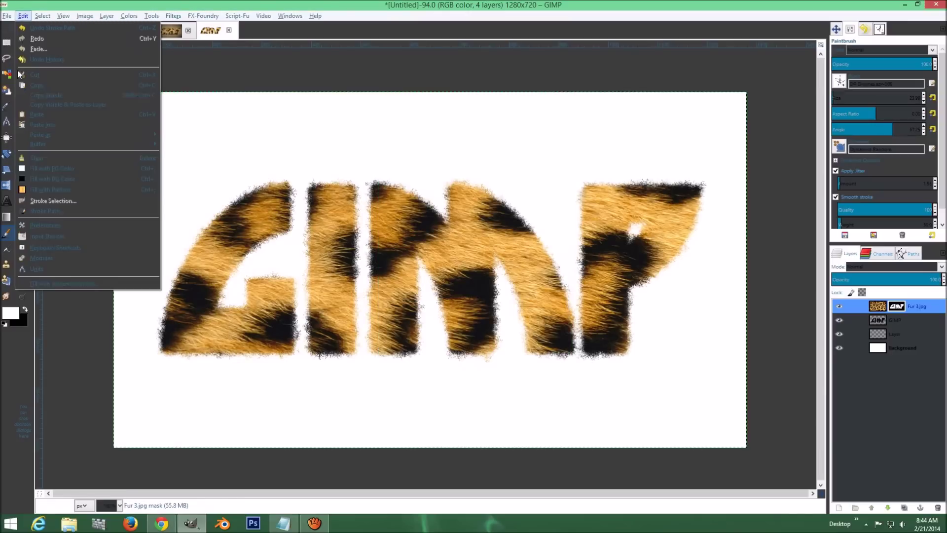
left_click(91, 207)
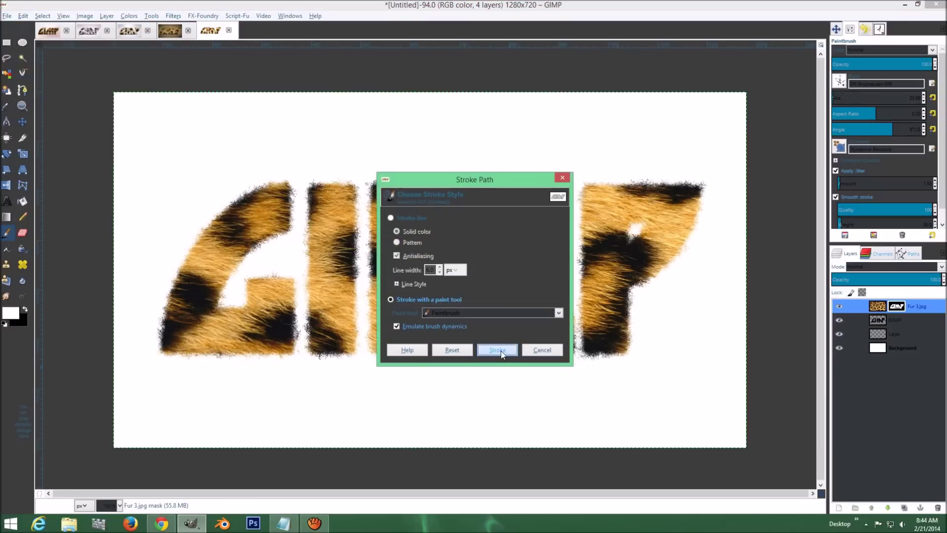
left_click(498, 349)
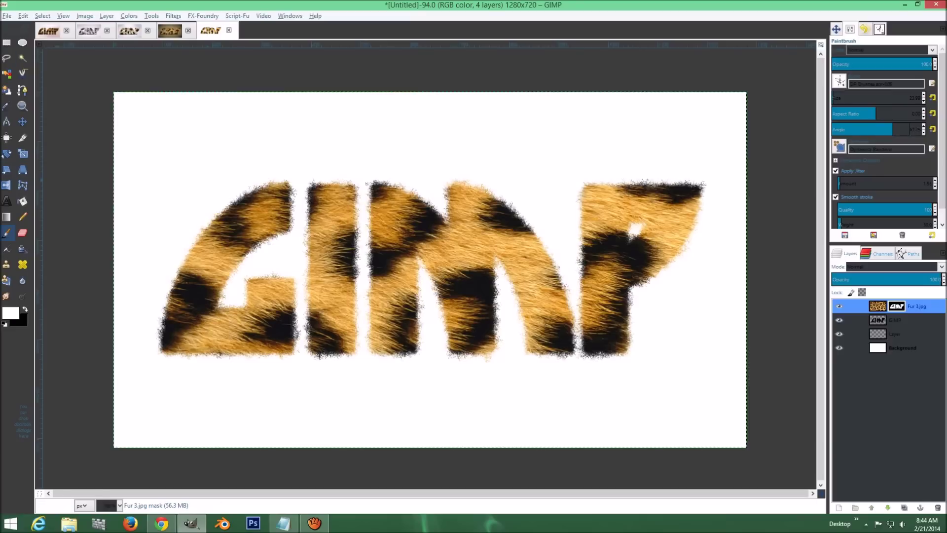
left_click(23, 15)
left_click(51, 206)
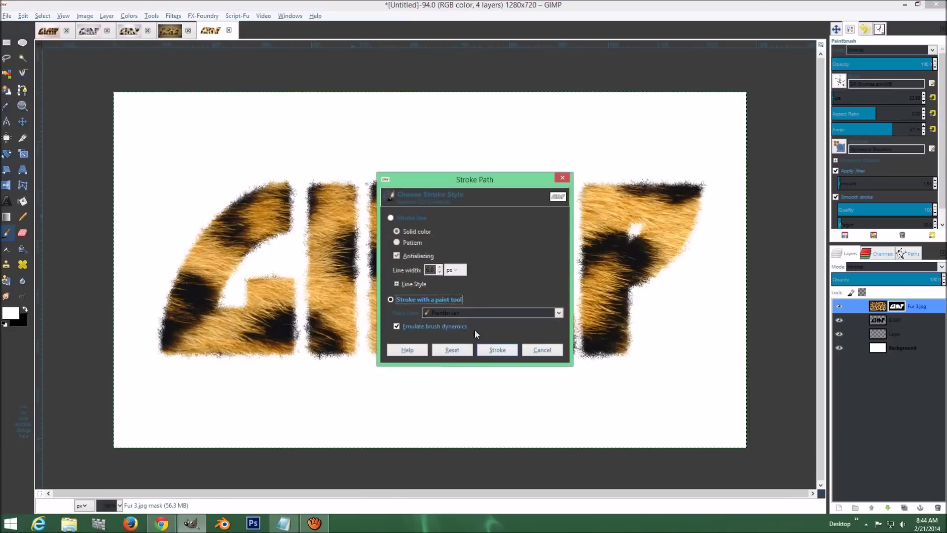
left_click(497, 350)
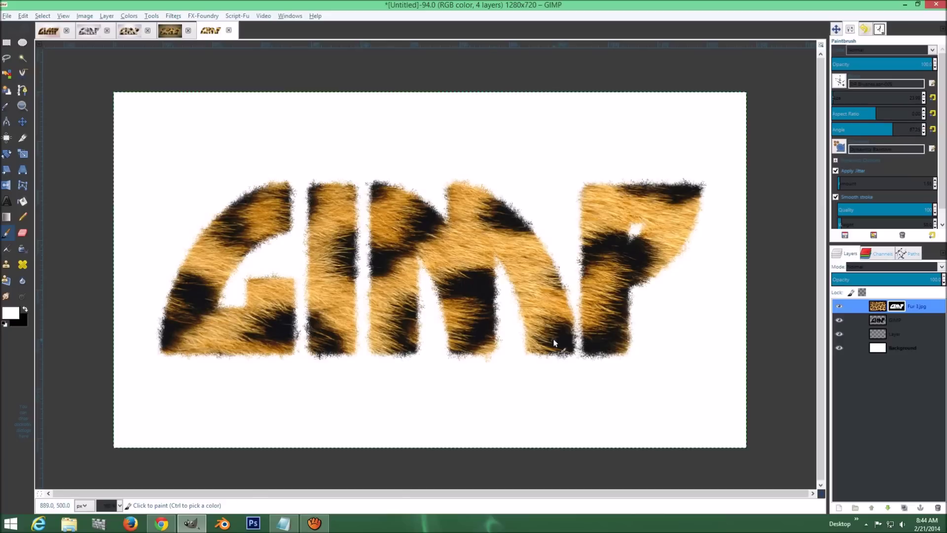
- Duplicate the masked Fur 3.jpg layer and apply the layer mask on the copy
left_click(434, 199)
left_click(897, 507)
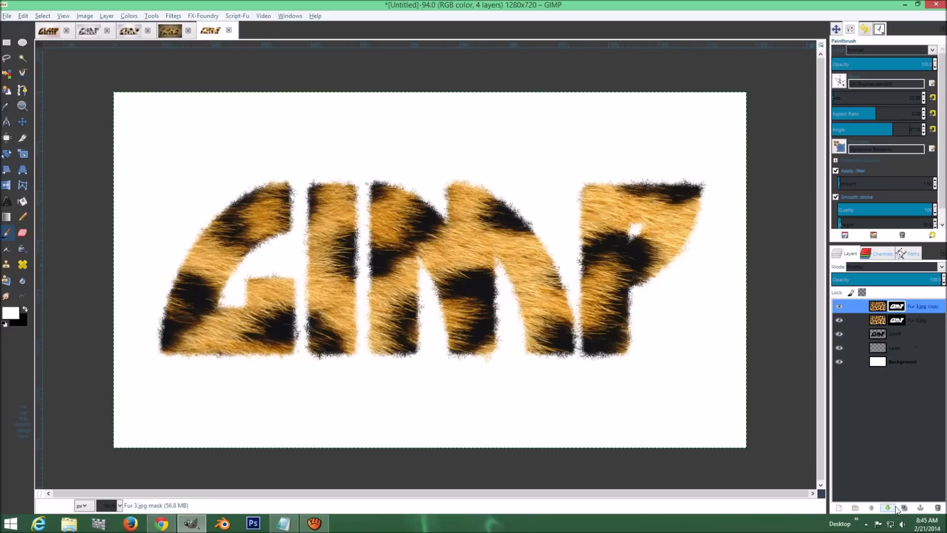
left_click(902, 307)
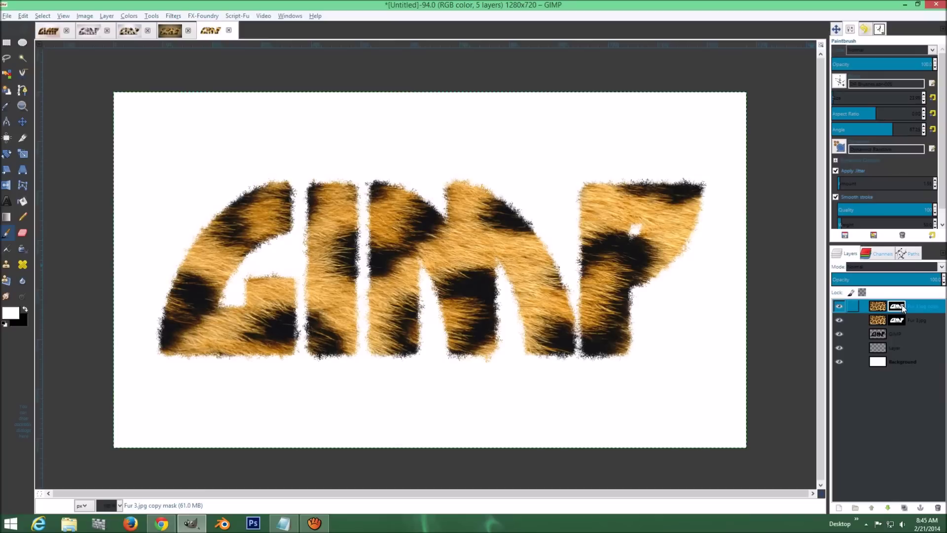
right_click(902, 306)
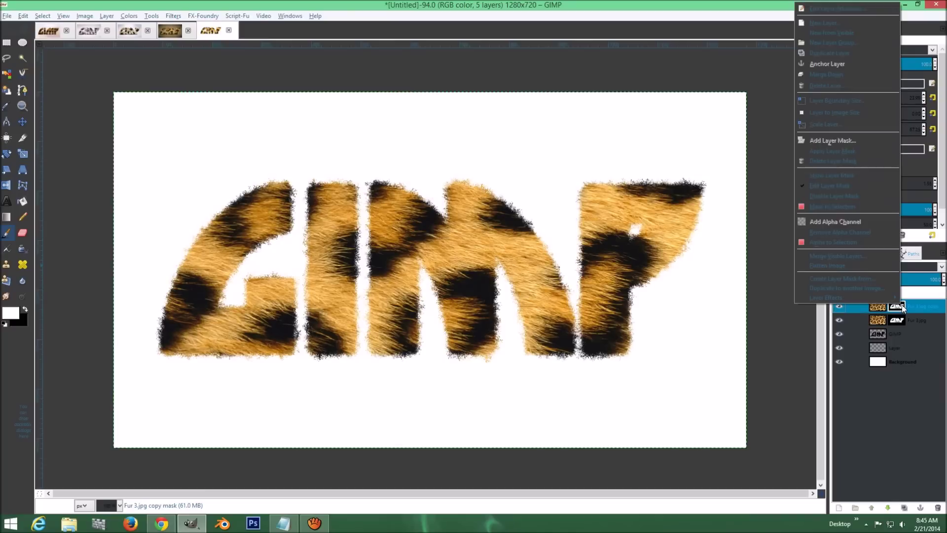
left_click(852, 150)
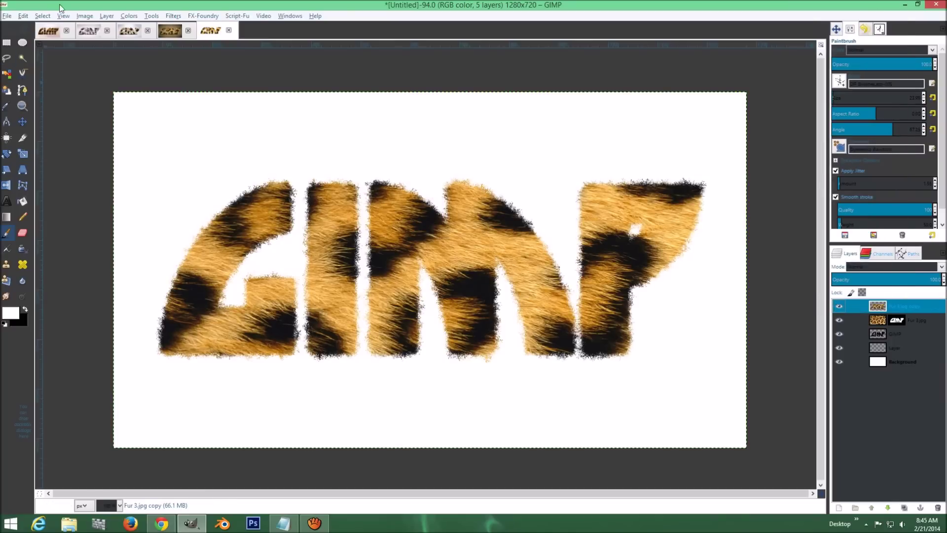
- Add a black Inner Shadow with Burn blending and Edge source to the Fur 3.jpg copy layer, previewing it before applying
left_click(107, 16)
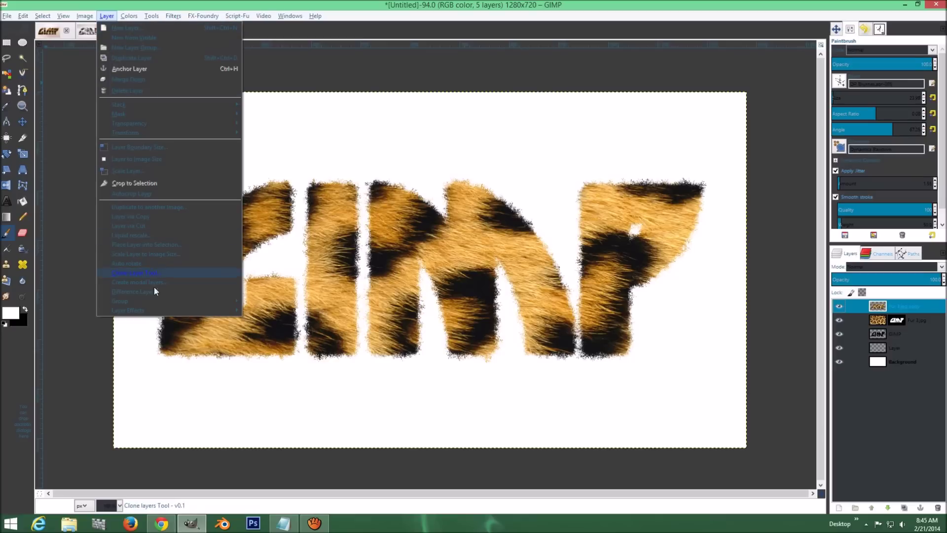
mouse_move(207, 315)
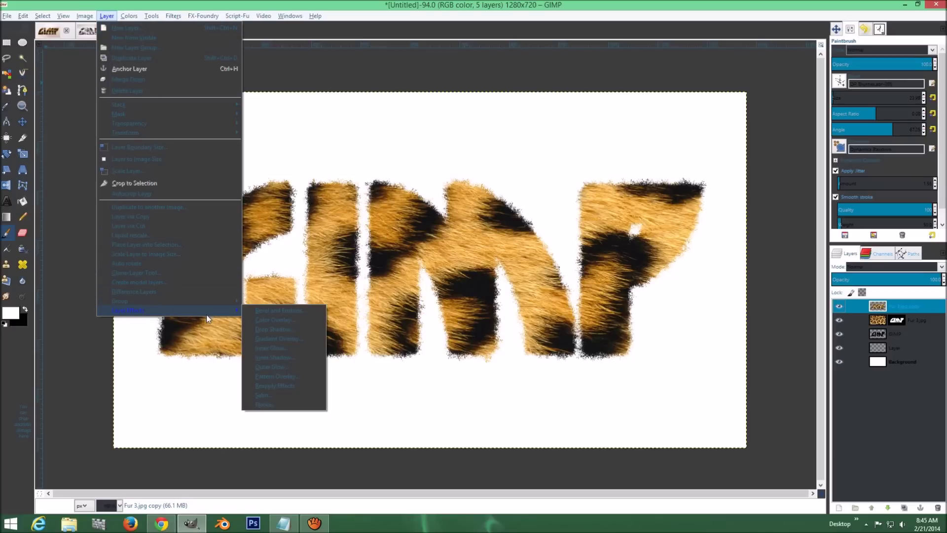
left_click(282, 357)
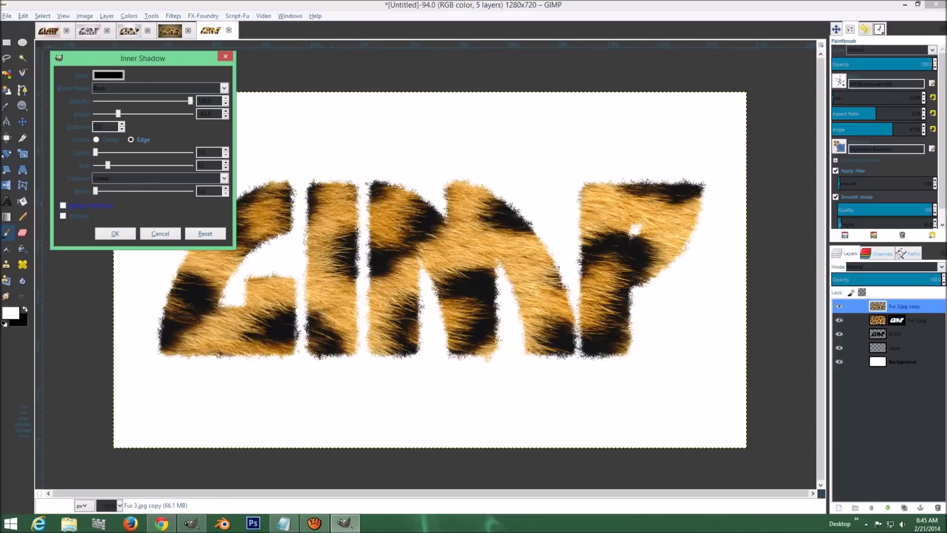
left_click(62, 216)
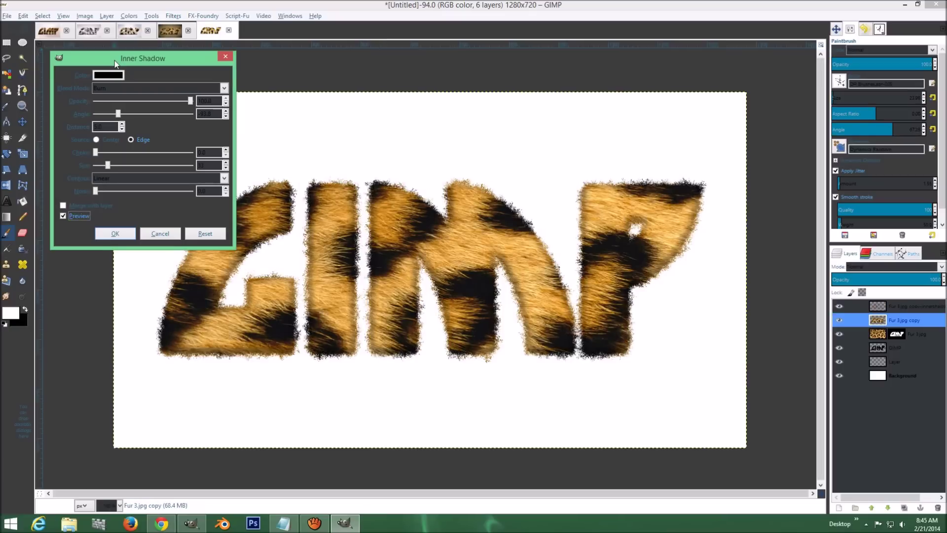
left_click_drag(77, 22, 82, 20)
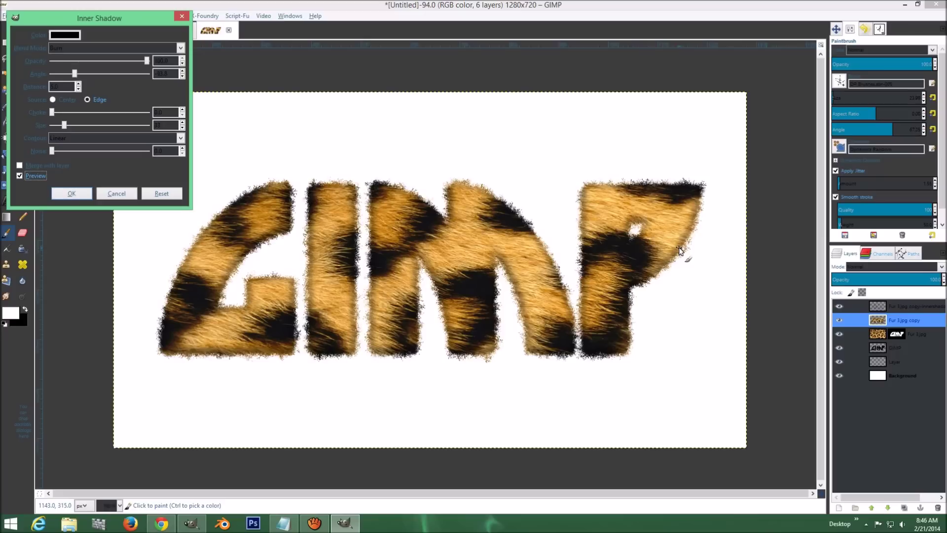
left_click_drag(108, 17, 127, 5)
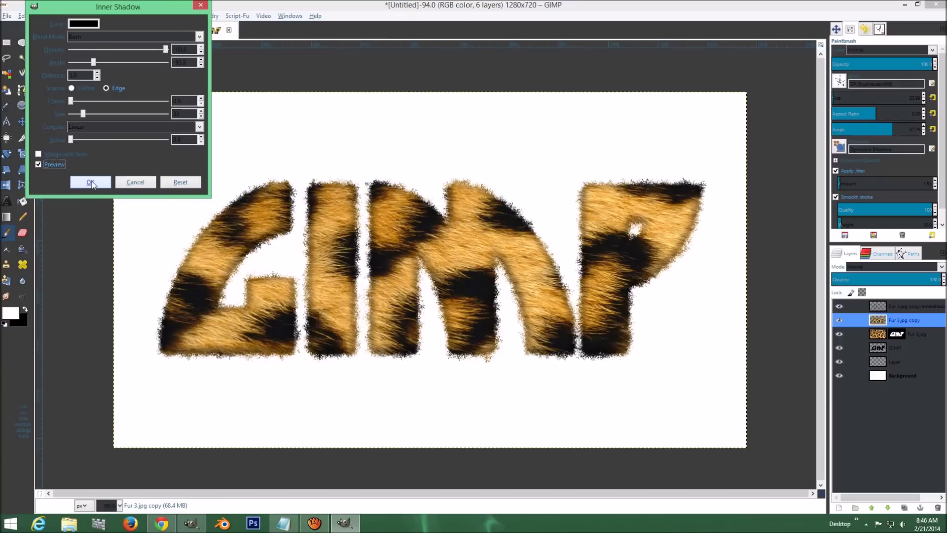
left_click(91, 182)
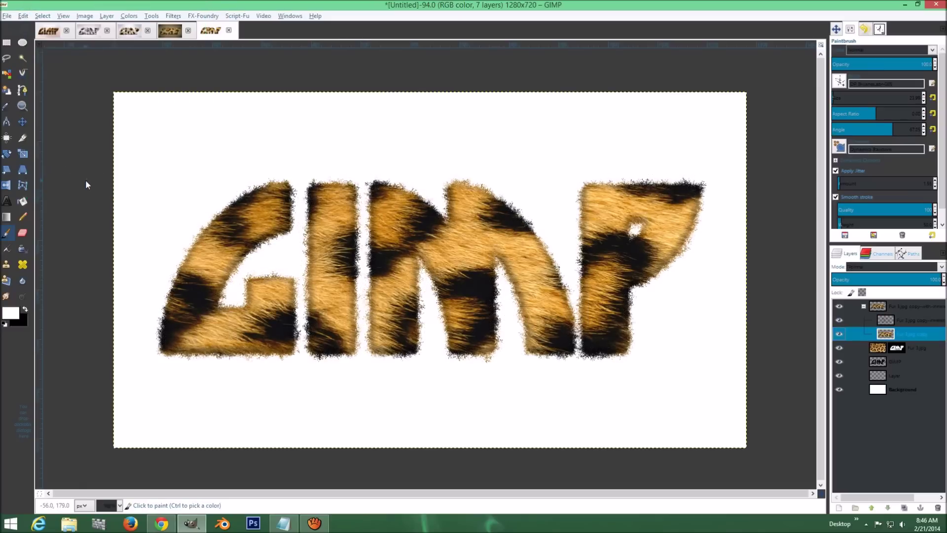
- On the empty layer above Background, make black the foreground color and combine flat elliptical selections beneath the G and the I
left_click(864, 307)
left_click(885, 347)
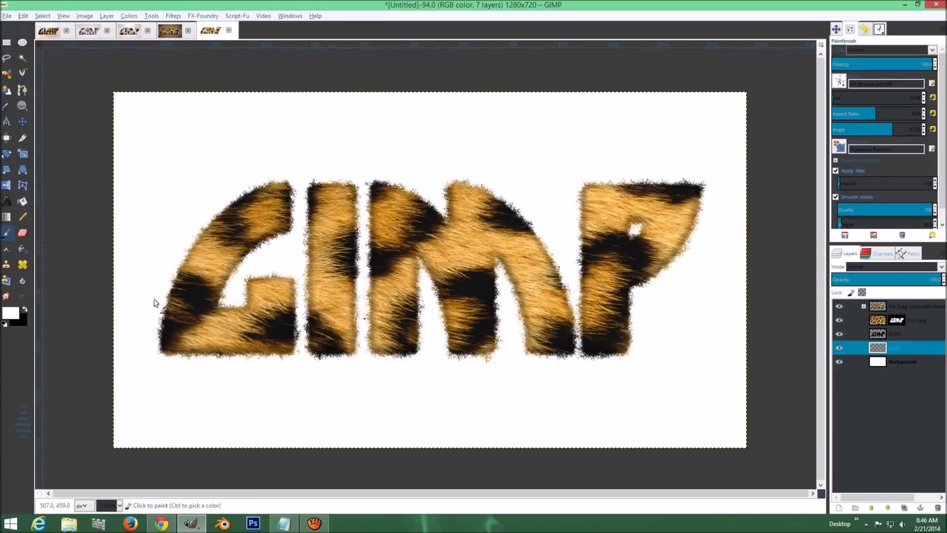
key("x")
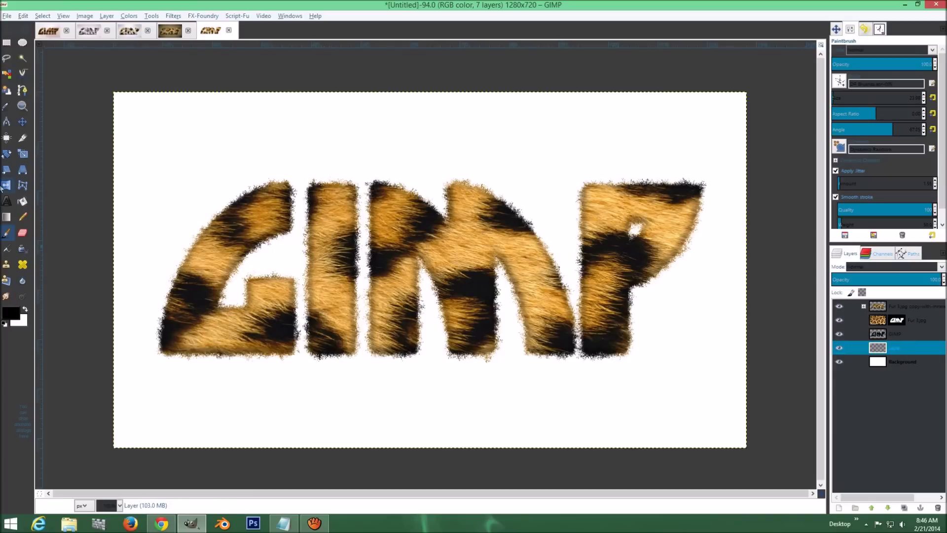
left_click(22, 42)
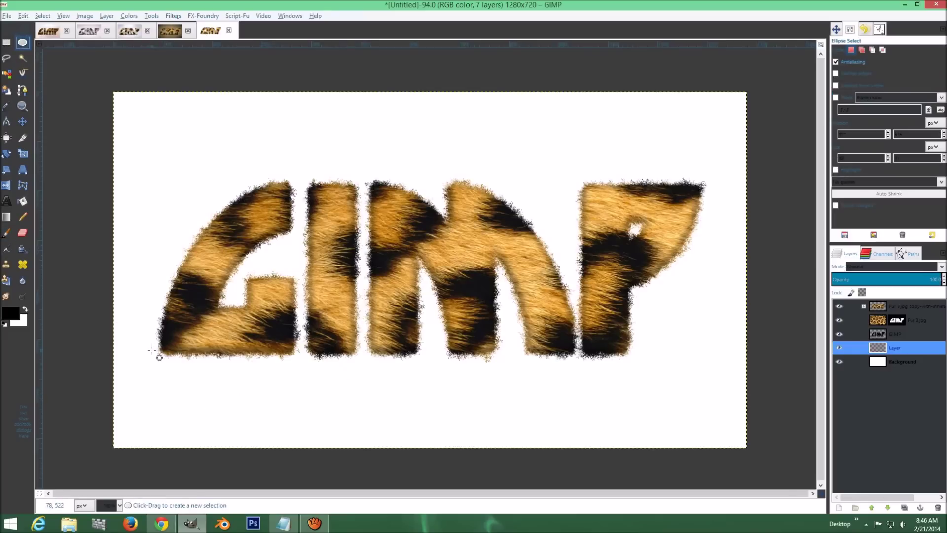
left_click_drag(151, 350, 307, 364)
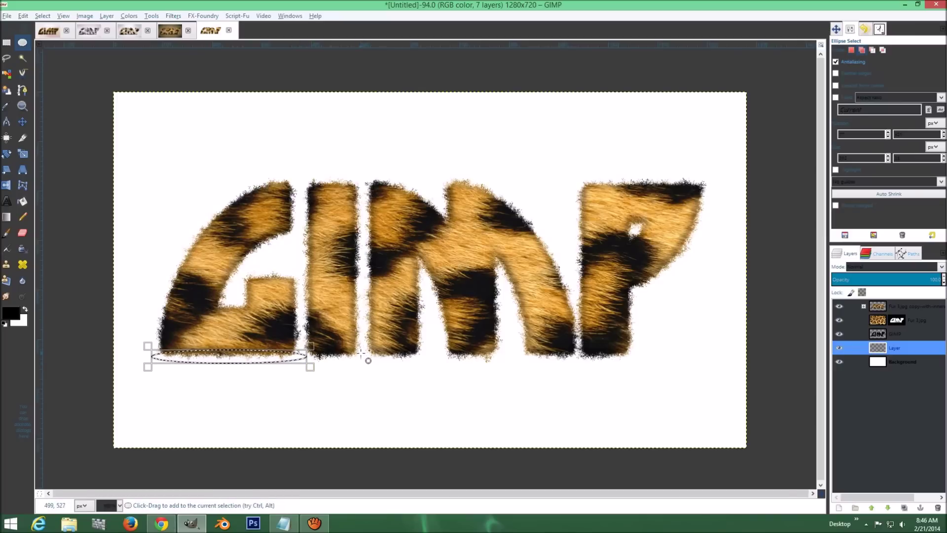
left_click_drag(357, 353, 299, 365)
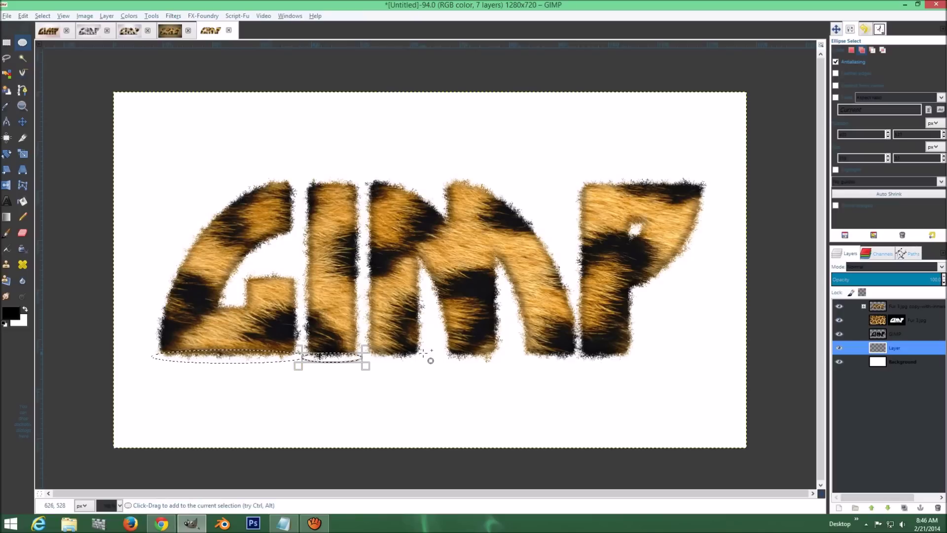
left_click_drag(422, 351, 374, 371)
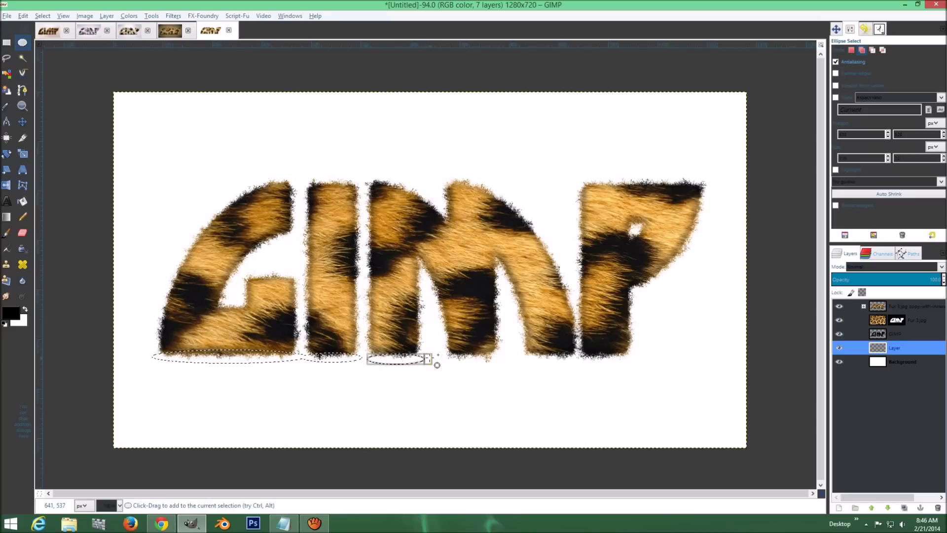
left_click_drag(425, 354, 485, 366)
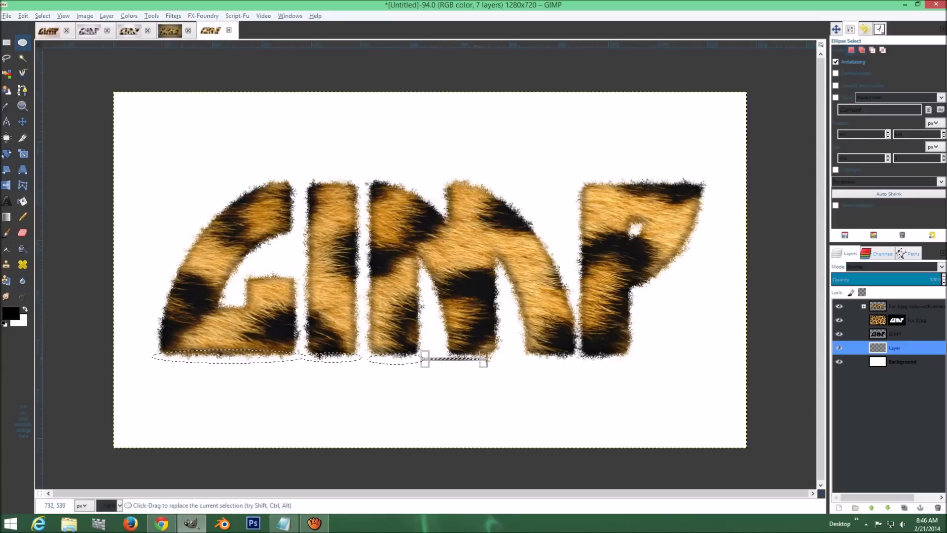
left_click(472, 357)
key("ctrl+z")
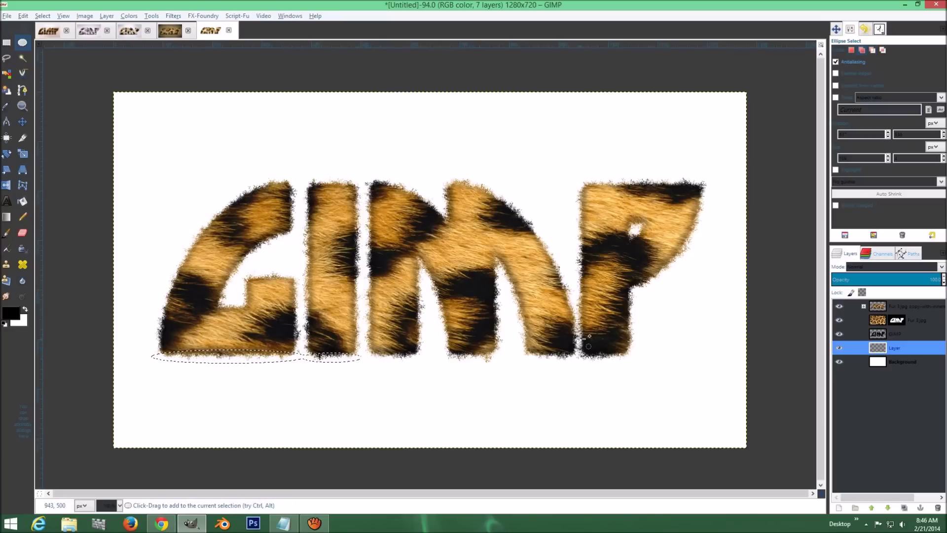
- Add one wide flat elliptical selection beneath the whole M and a small one beneath the P
left_click_drag(578, 352, 355, 365)
left_click(636, 352)
left_click_drag(635, 351, 577, 363)
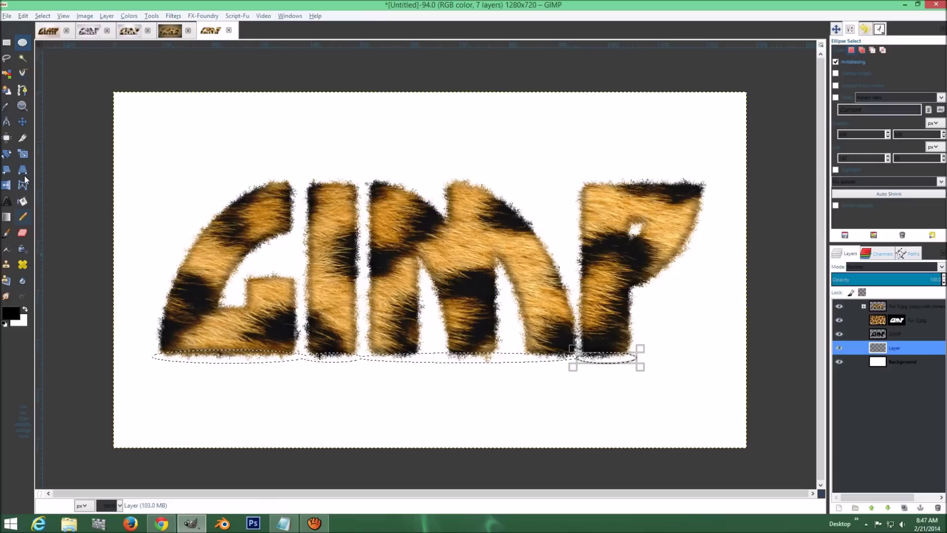
- Fill the elliptical selections beneath the letters with black and clear the selection
left_click(22, 202)
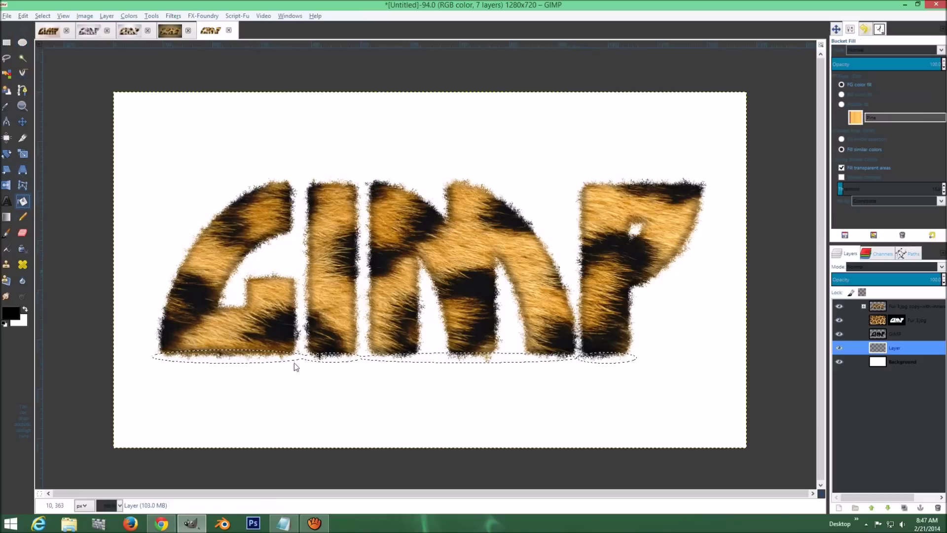
left_click(241, 357)
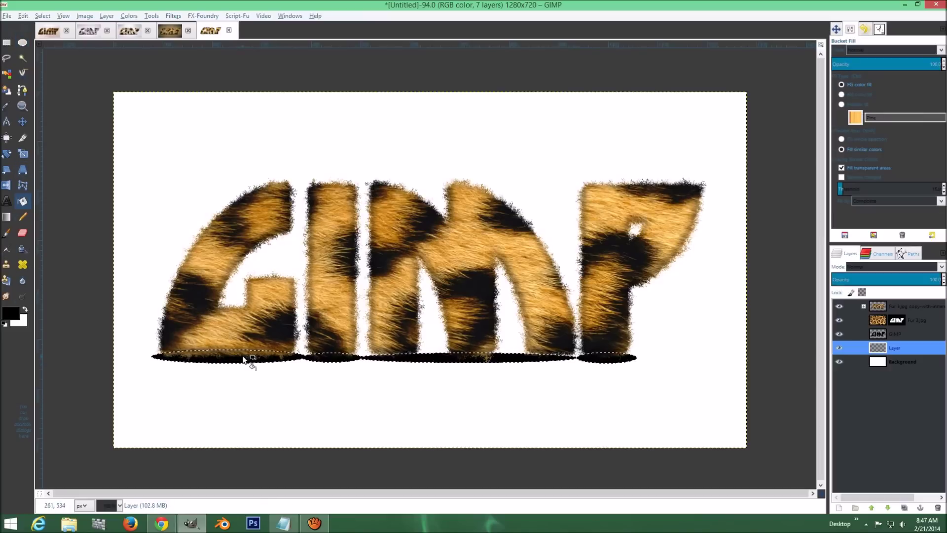
key("ctrl+shift+a")
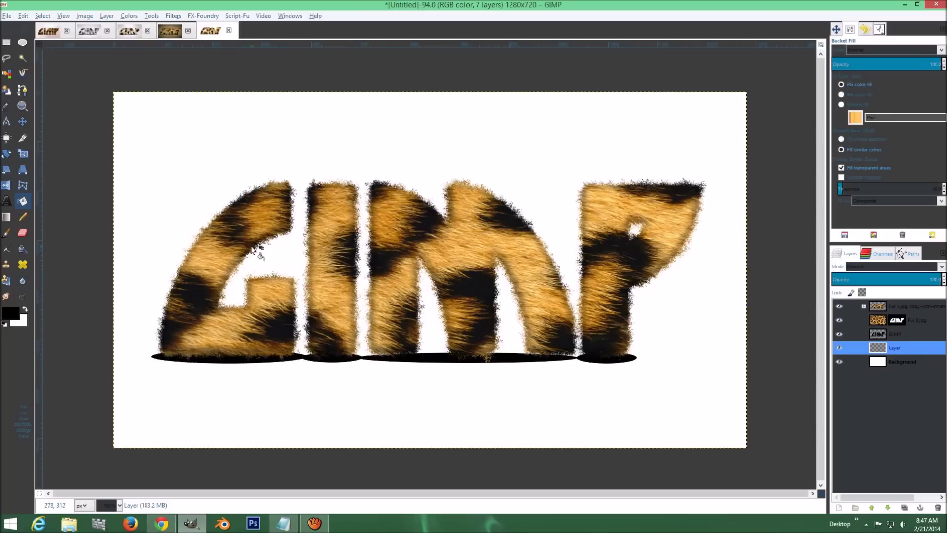
- Soften the black ellipses beneath the letters into a ground shadow with an increased-radius Gaussian Blur
left_click(175, 16)
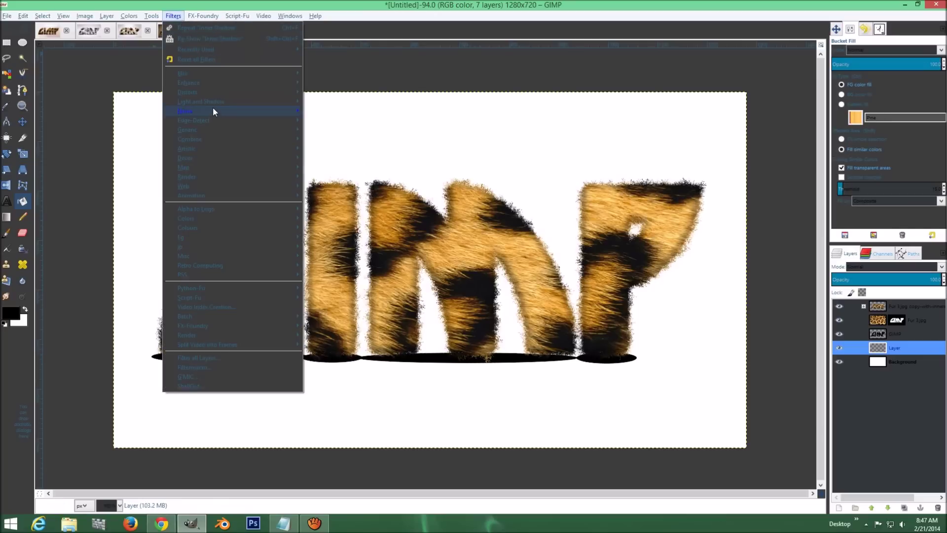
mouse_move(245, 72)
left_click(353, 93)
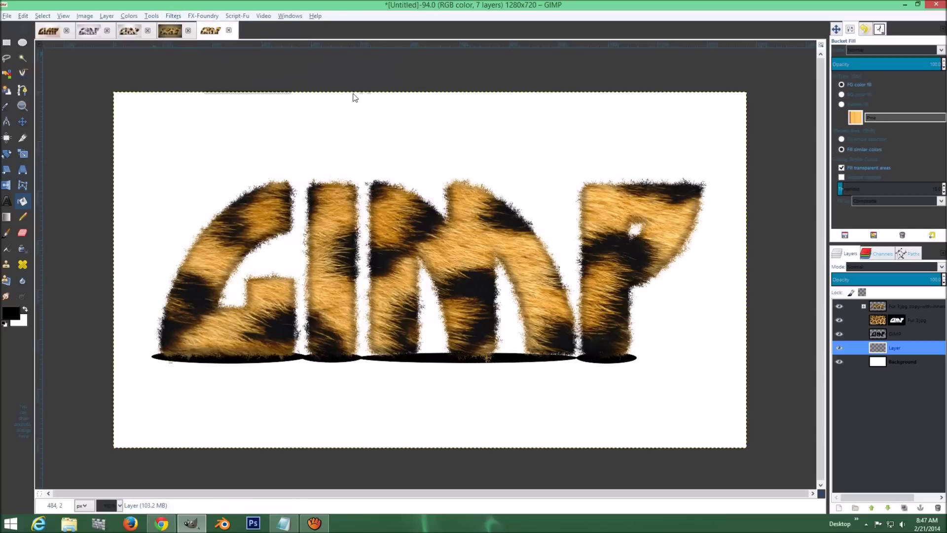
left_click(471, 331)
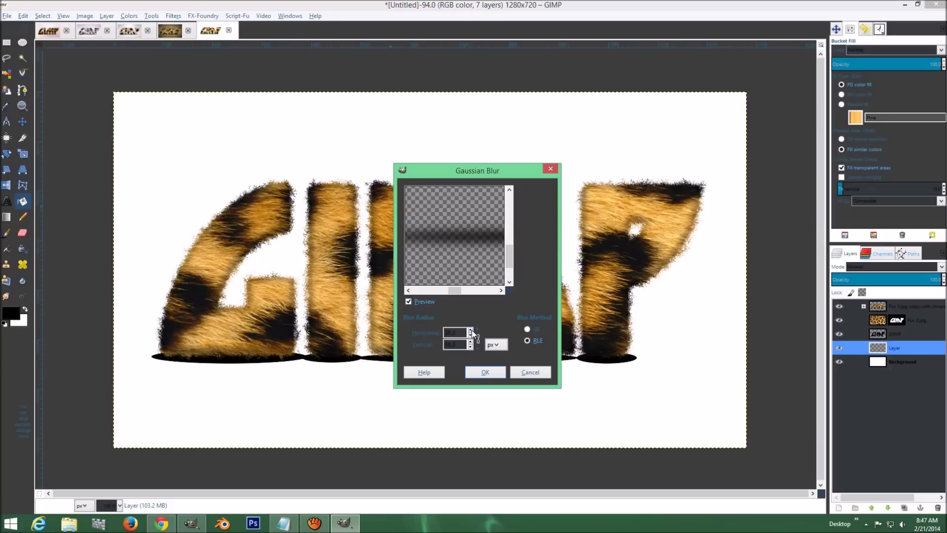
left_click(485, 372)
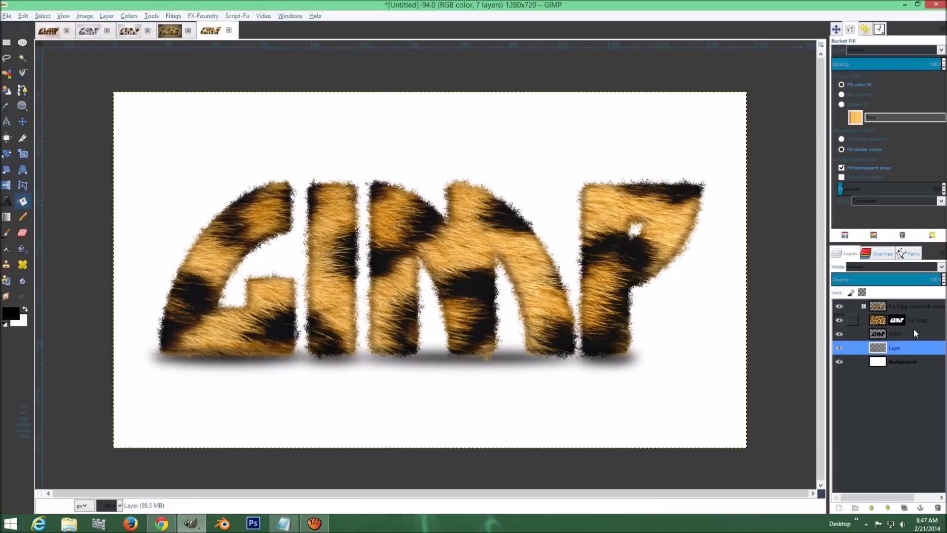
- Create a transparent layer above the blurred shadow and combine smaller elliptical selections at the base of each letter and each M leg
left_click(838, 507)
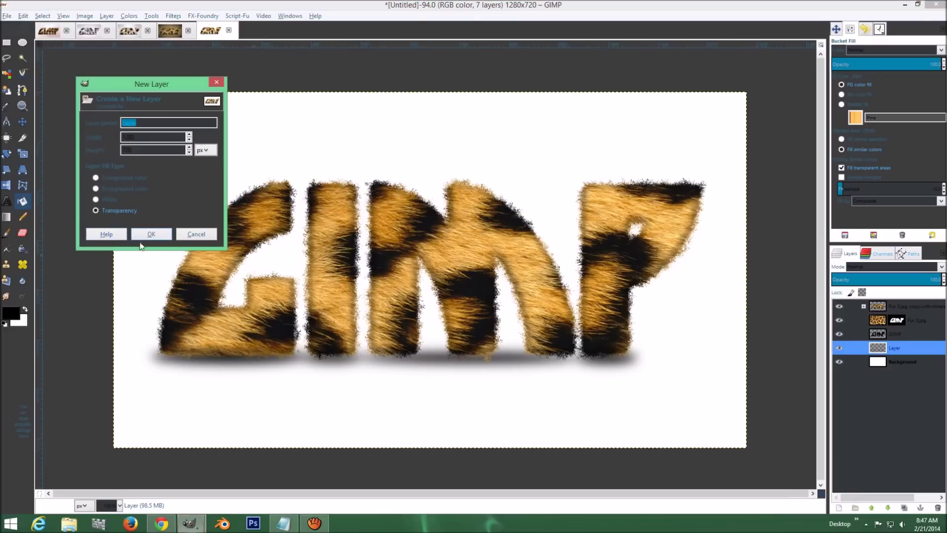
left_click(149, 234)
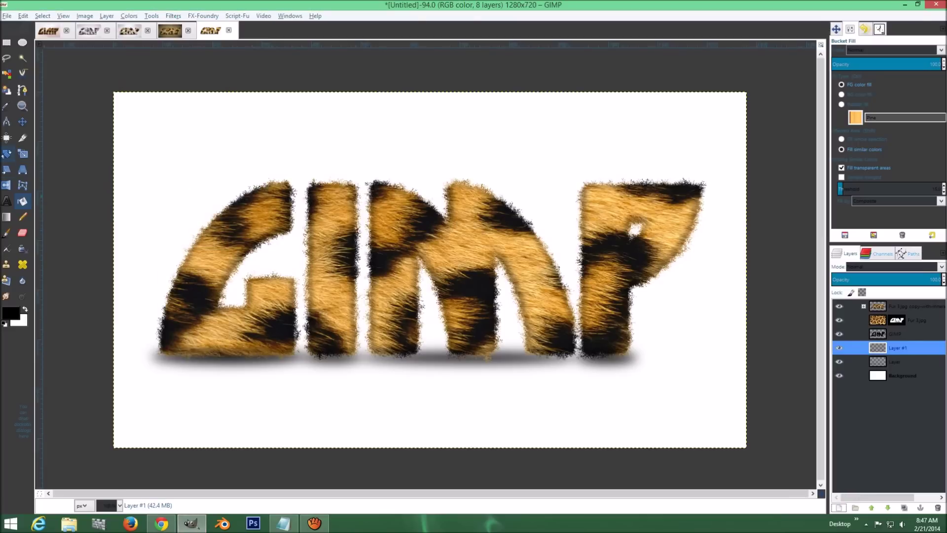
left_click(23, 41)
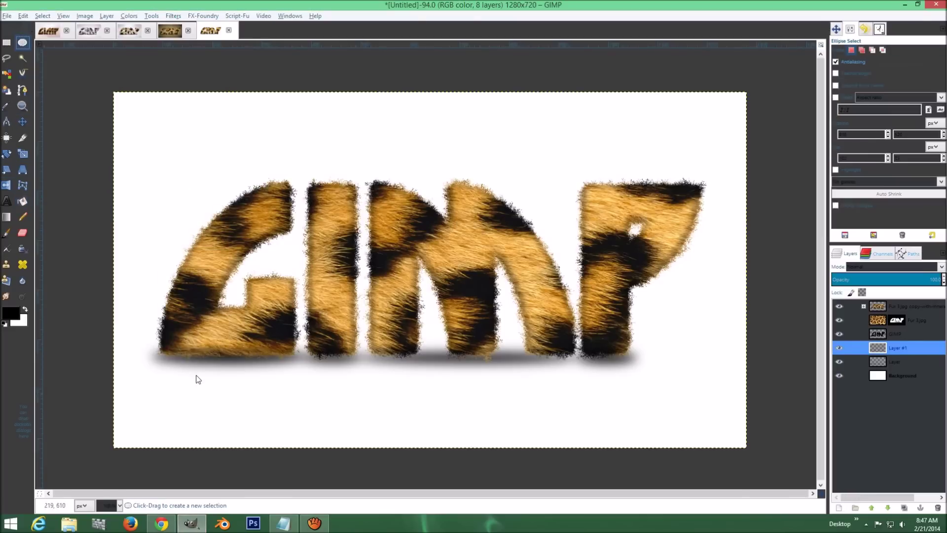
left_click_drag(170, 347, 285, 363)
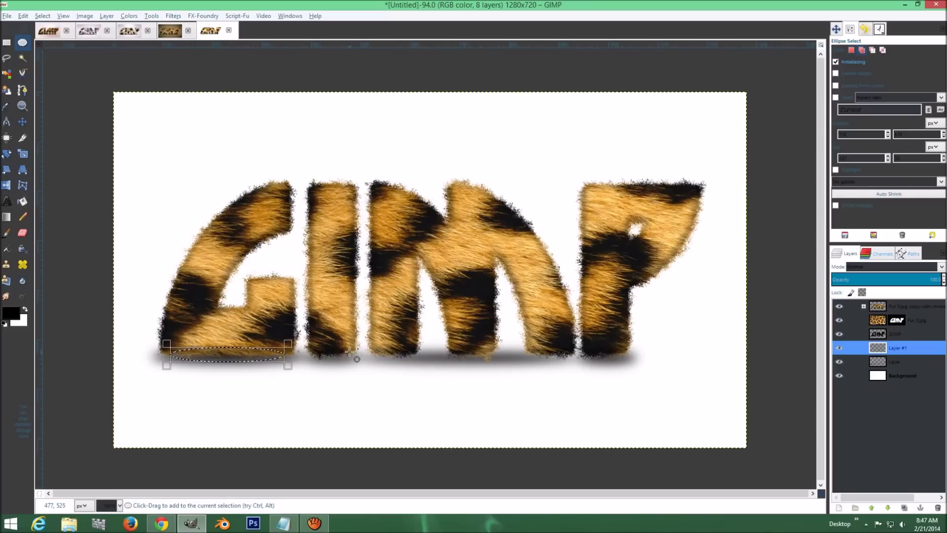
left_click_drag(353, 350, 311, 362)
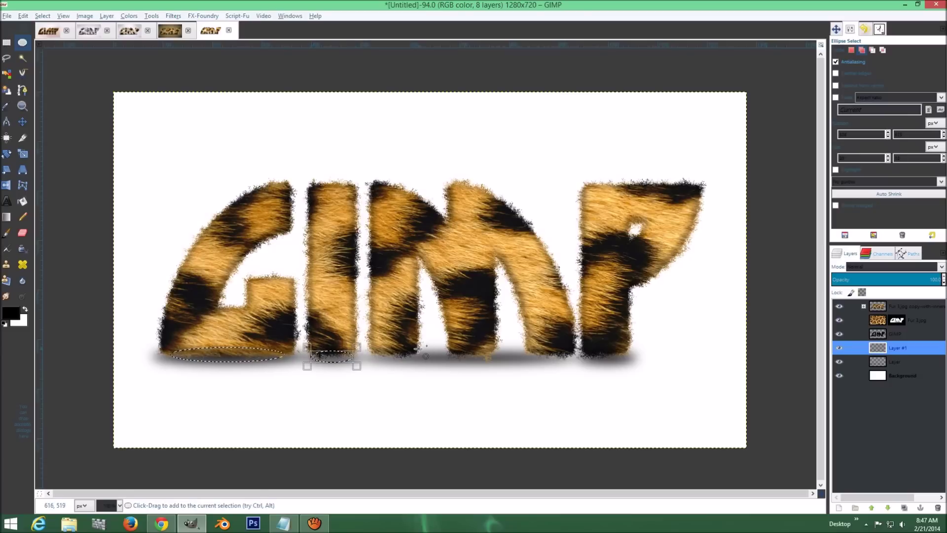
left_click_drag(420, 348, 371, 359)
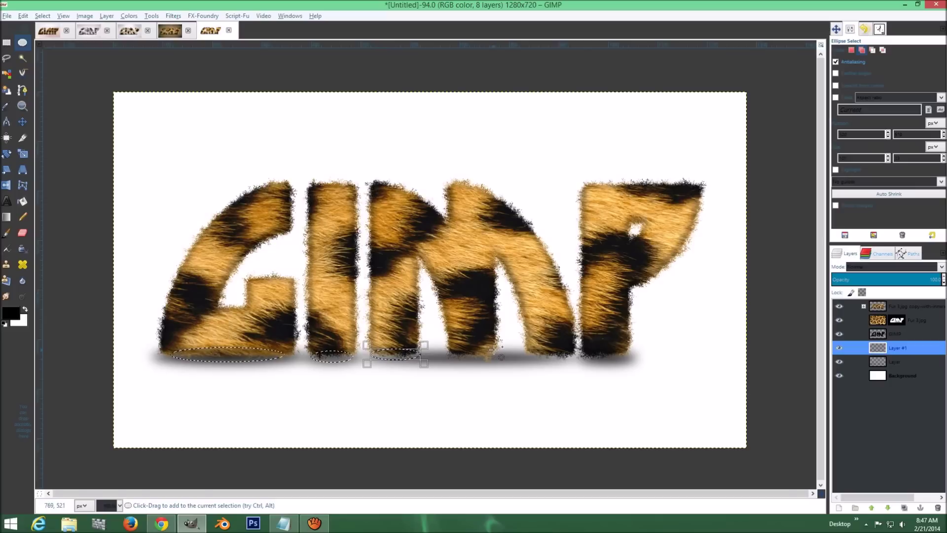
left_click_drag(463, 349, 449, 362)
left_click_drag(572, 352, 525, 362)
left_click_drag(624, 352, 582, 363)
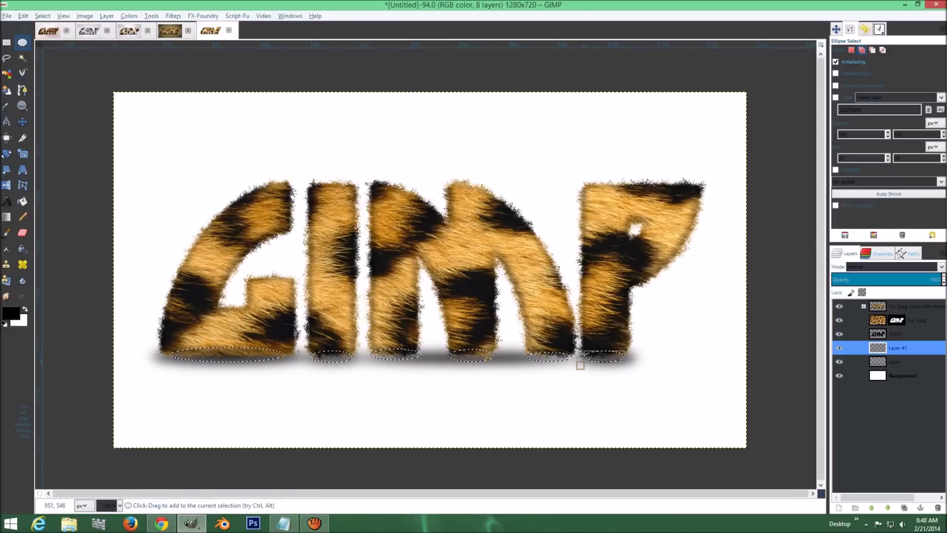
- Fill the smaller ellipses at the letter bases with black on the new layer and deselect everything
key("shift+b")
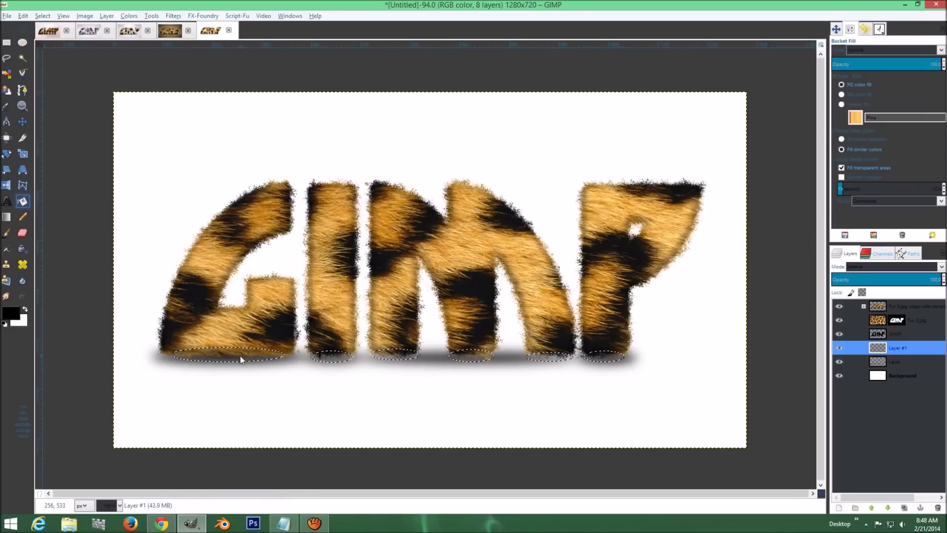
left_click(242, 360)
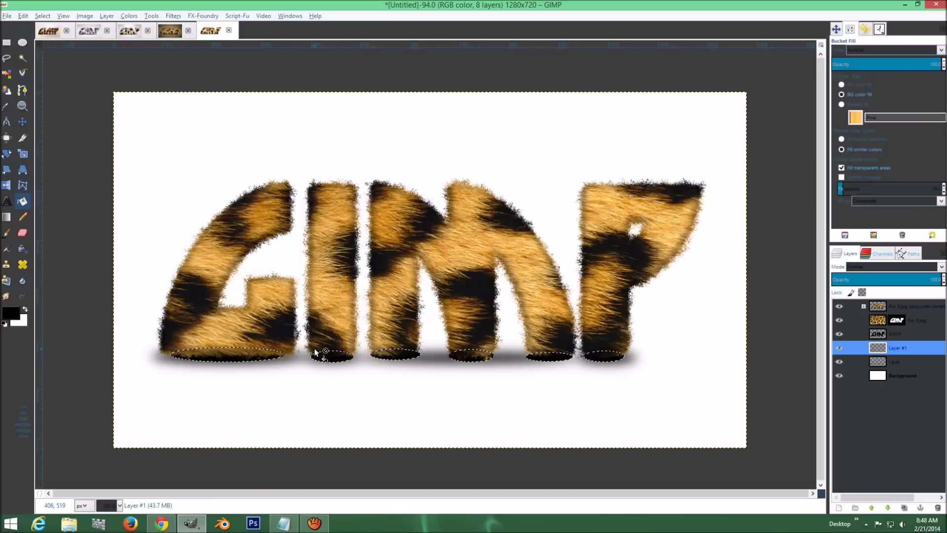
key("ctrl+shift+a")
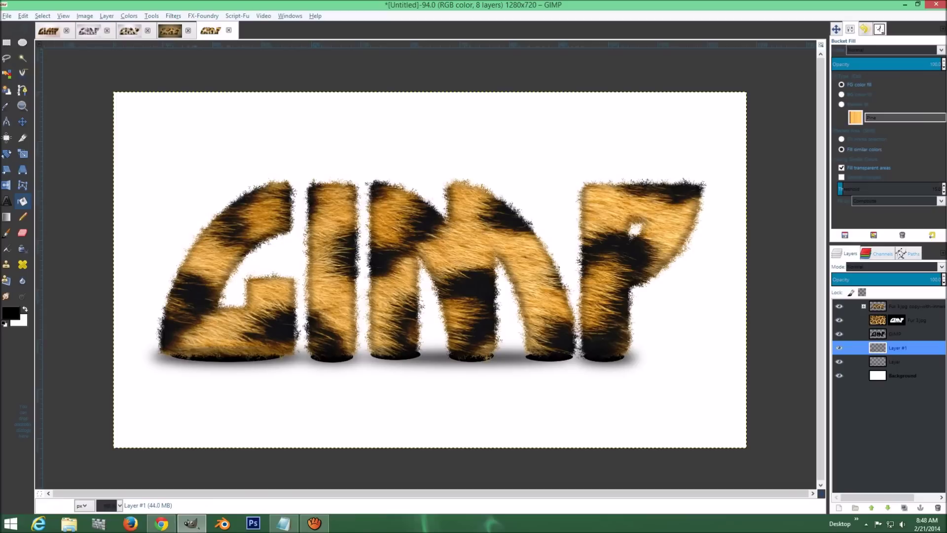
- Soften the smaller black ellipses at the letter bases with a Gaussian Blur of reduced radius
left_click(175, 16)
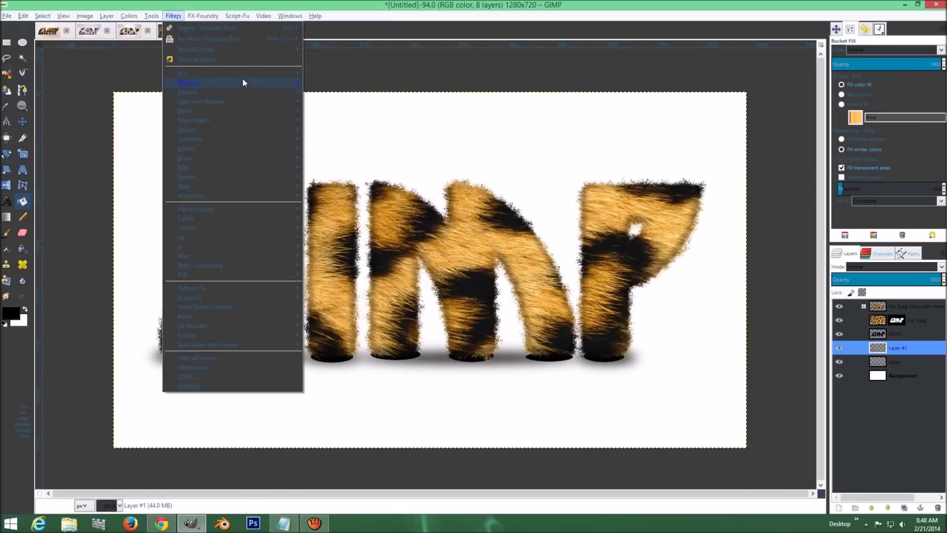
mouse_move(248, 70)
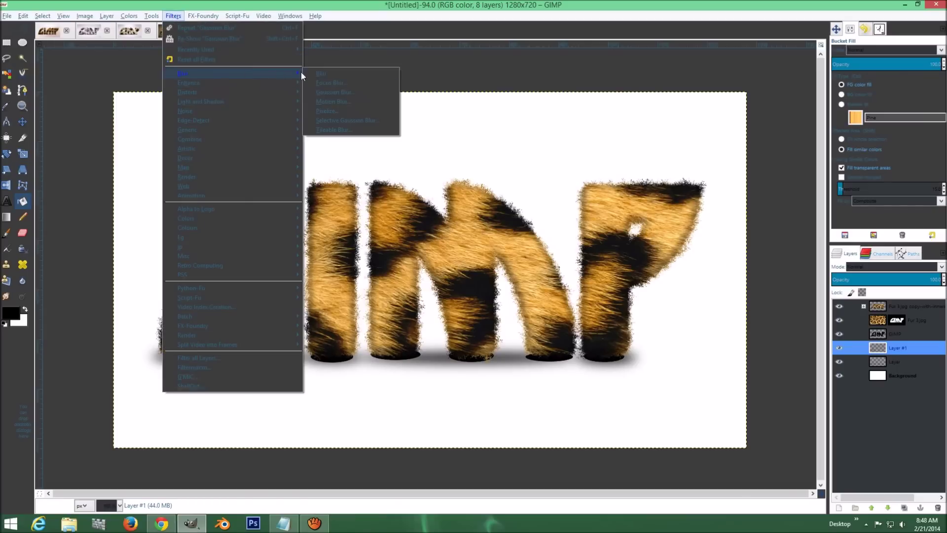
left_click(342, 92)
left_click(470, 335)
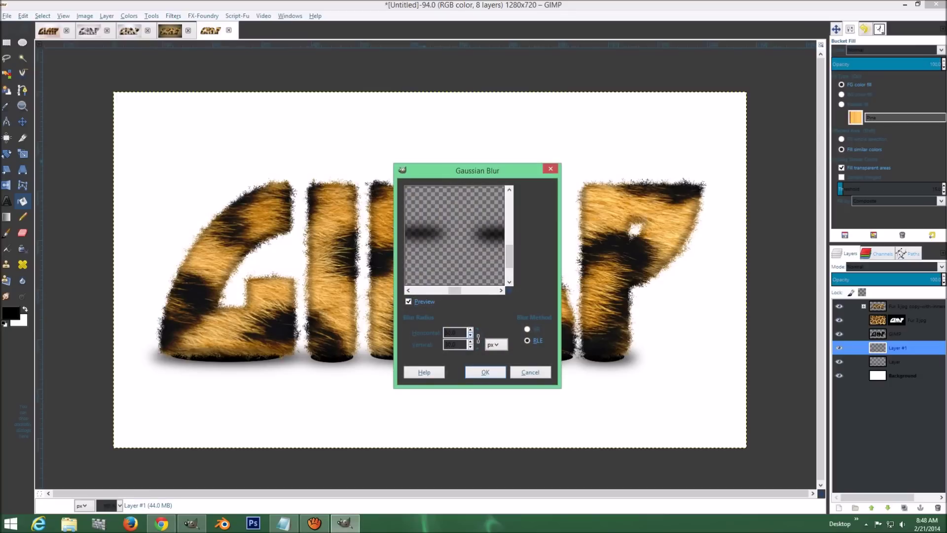
left_click(486, 373)
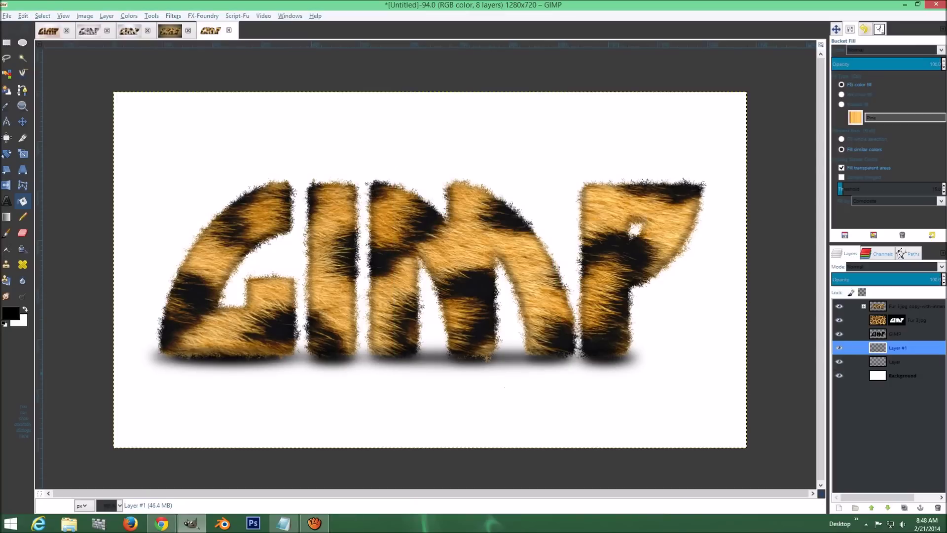
- Nudge the blurred small-ellipse shadow layer slightly up and to the left, and fit that layer to the image size
key("m")
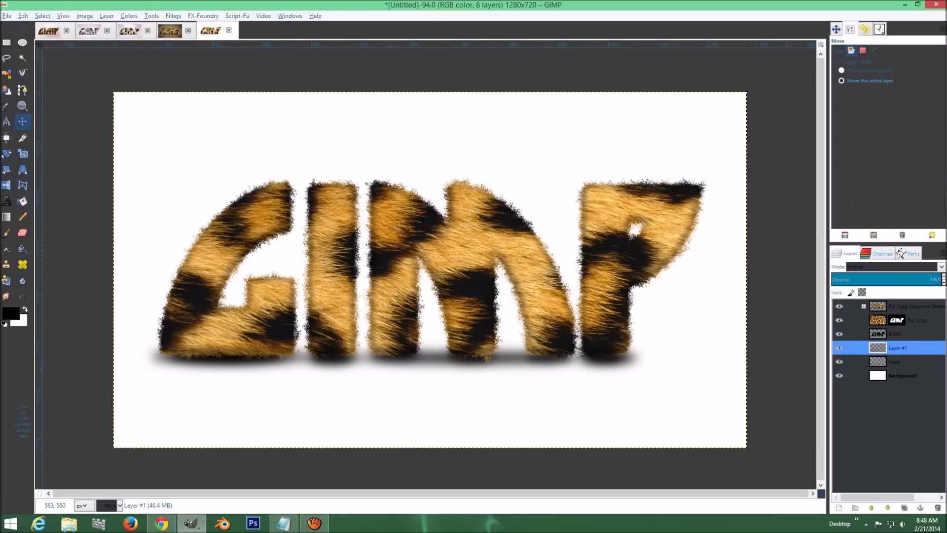
left_click_drag(385, 365, 382, 362)
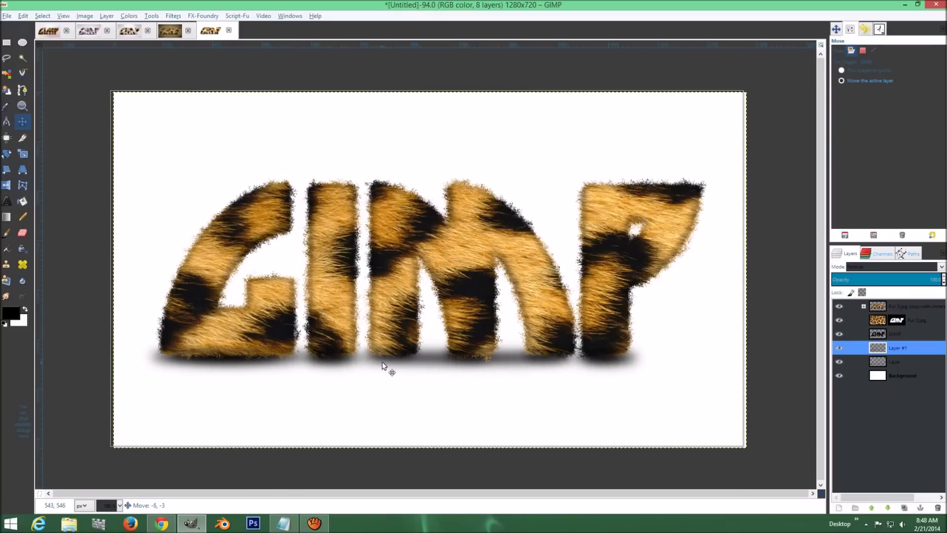
left_click_drag(382, 362, 382, 362)
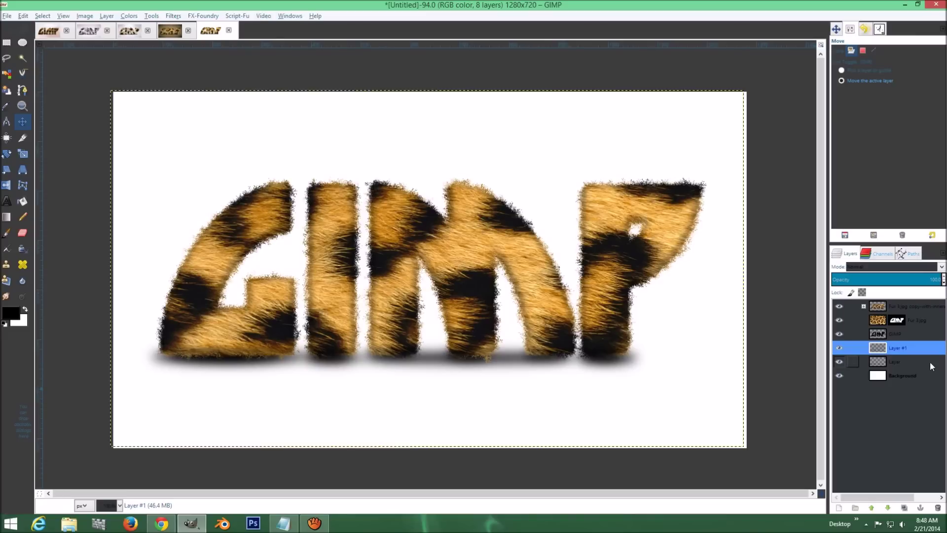
right_click(926, 347)
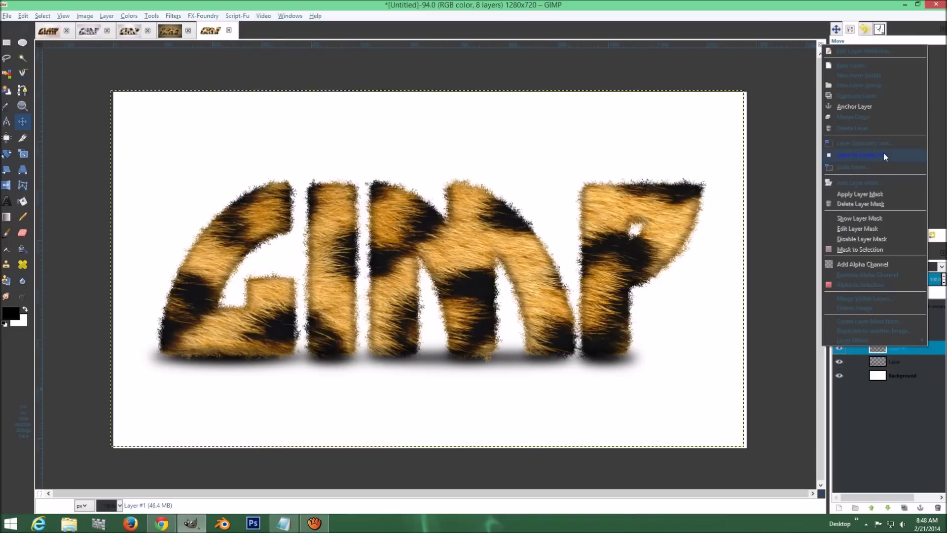
left_click(883, 155)
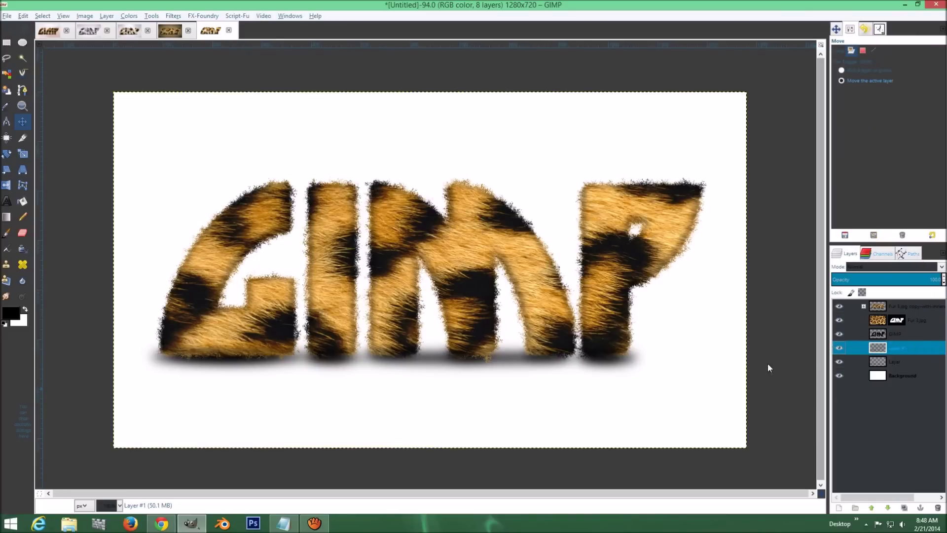
- Fit the inner-shadow fur copy layer and the masked Fur 3.jpg layer to the image size
left_click(917, 305)
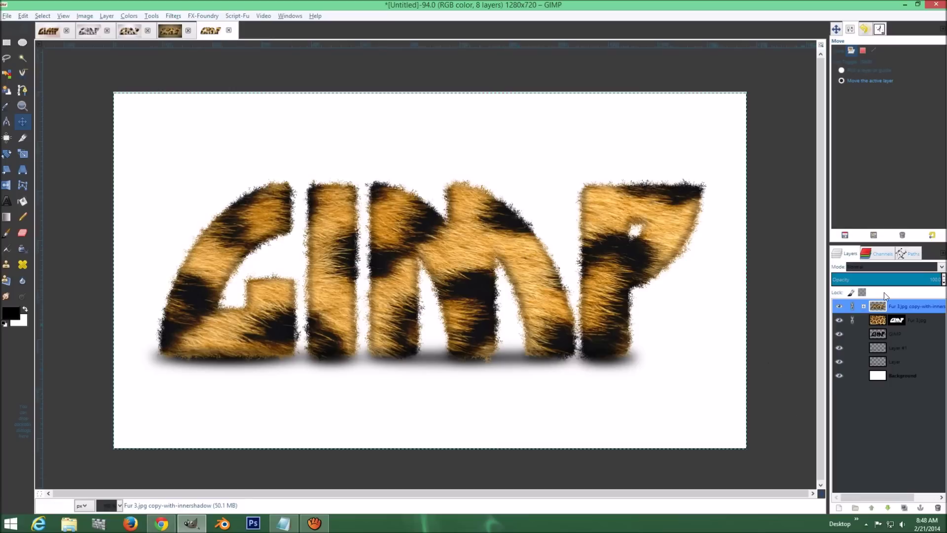
right_click(936, 309)
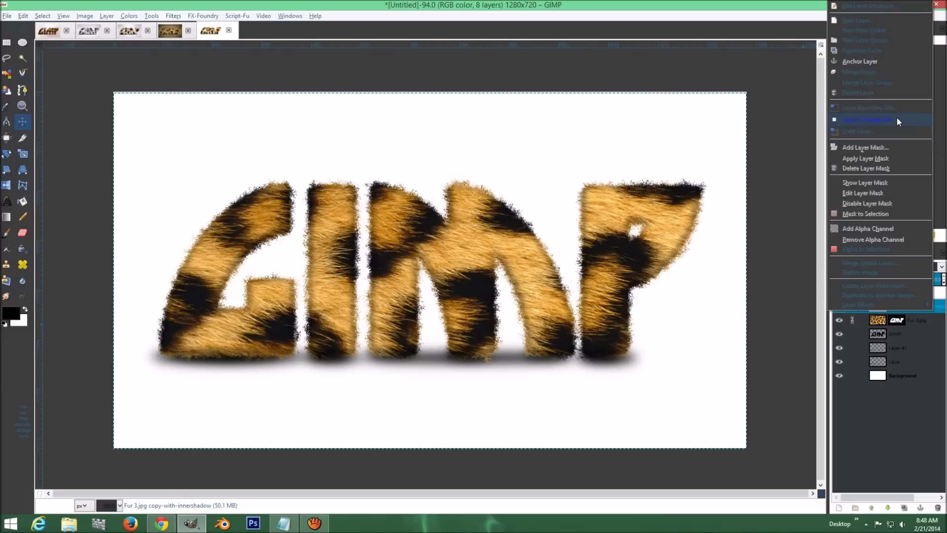
left_click(896, 120)
left_click(896, 319)
right_click(936, 320)
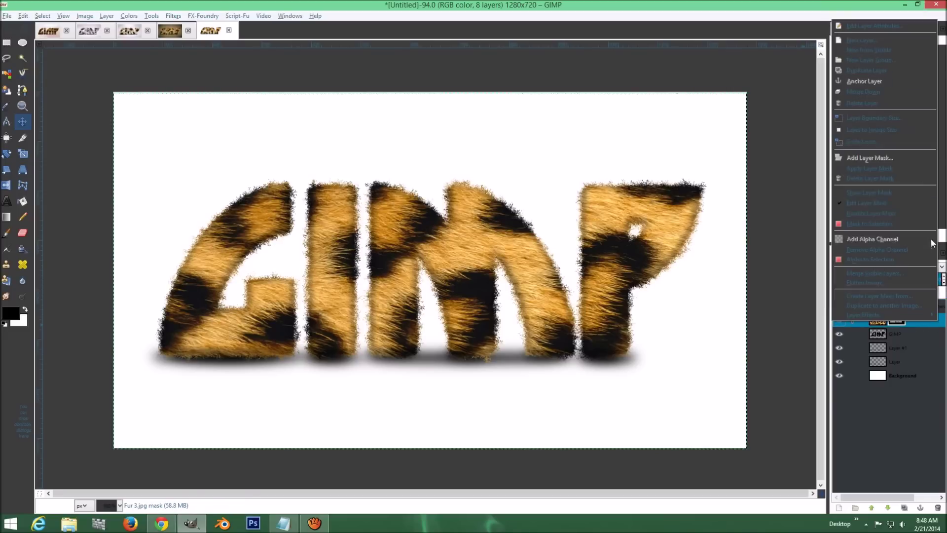
left_click(909, 129)
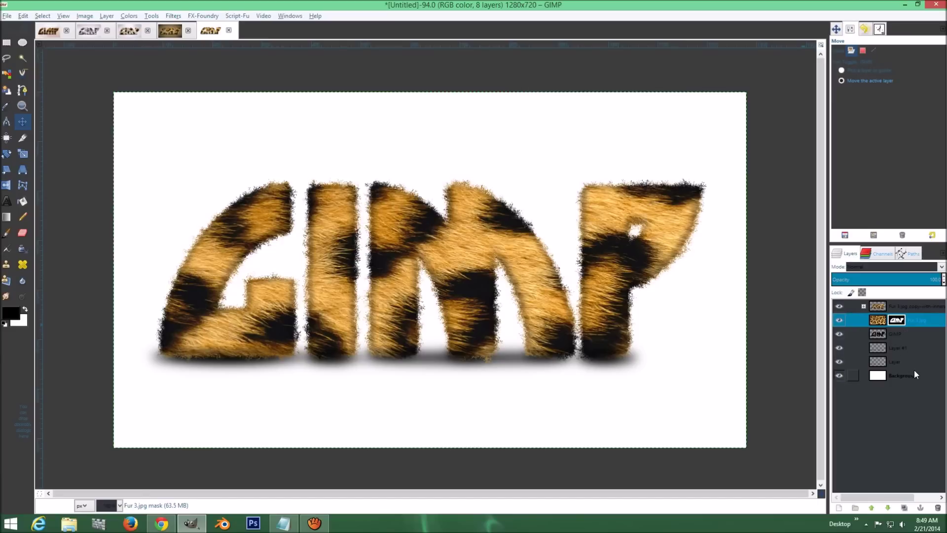
left_click(922, 339)
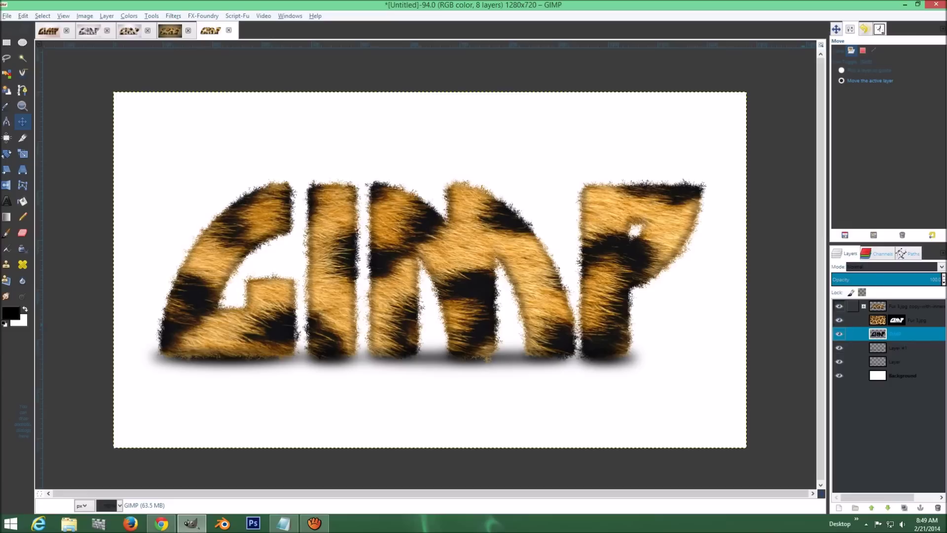
left_click(106, 16)
mouse_move(182, 308)
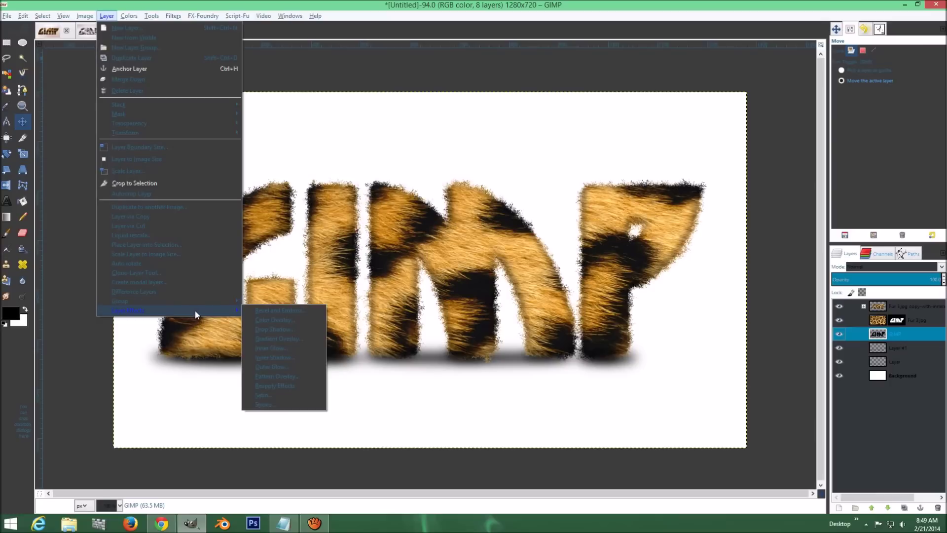
left_click(866, 473)
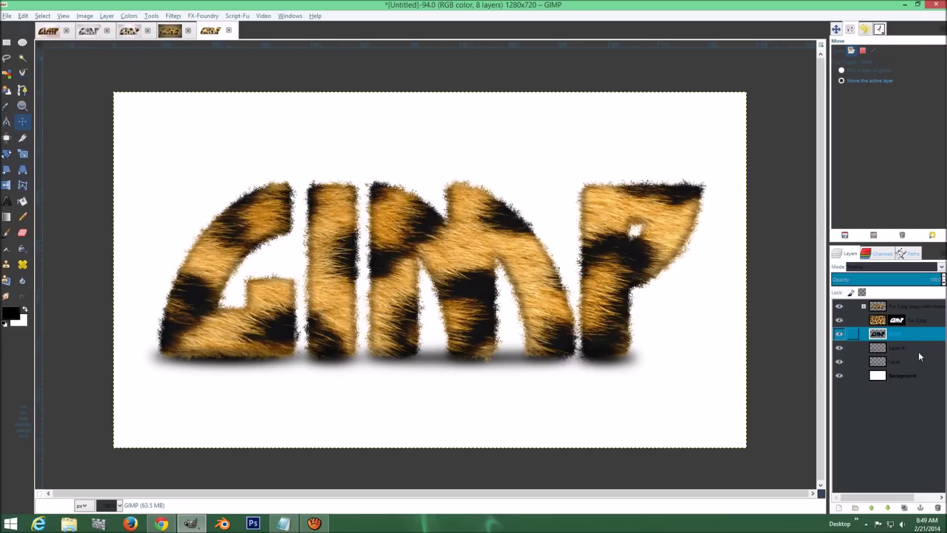
- Add a new transparent layer at the top of the layer stack
left_click(839, 508)
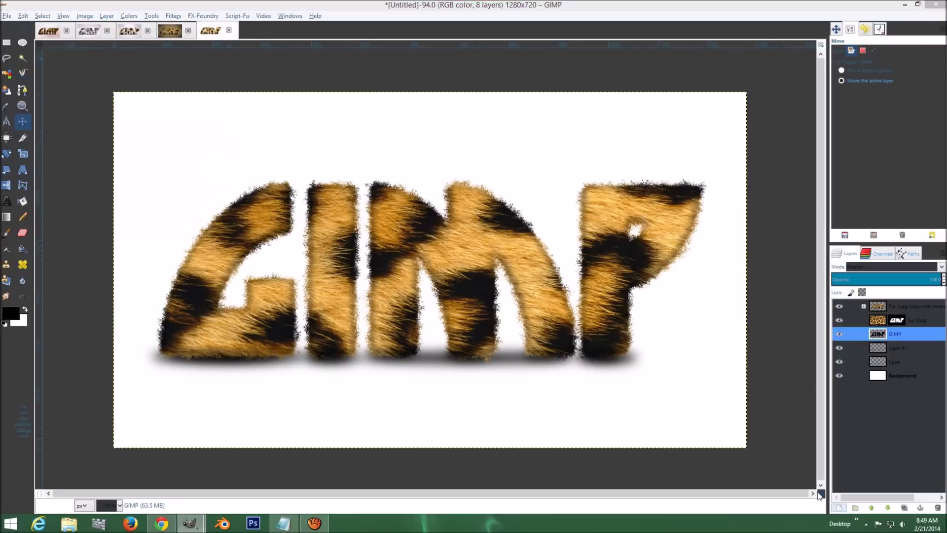
left_click(165, 257)
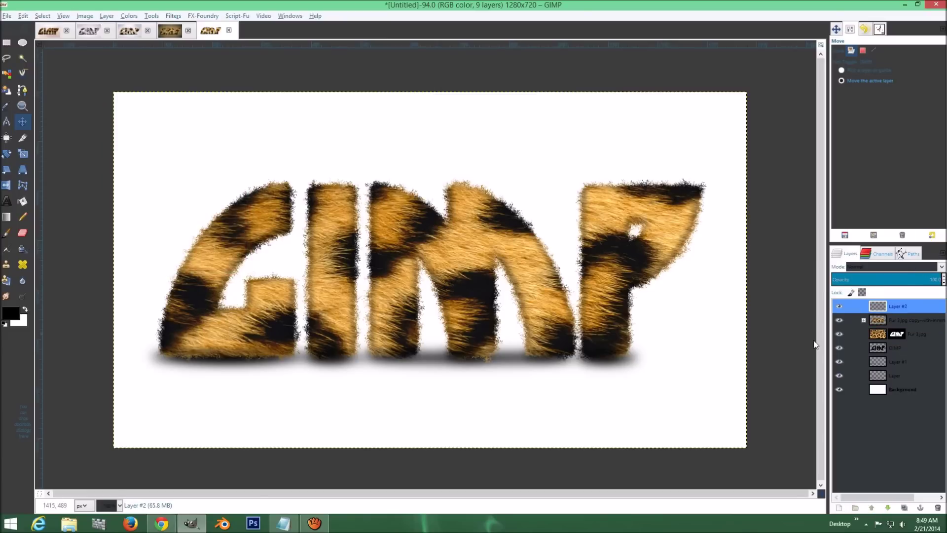
- Select the Background layer, start opening an image as a layer, and browse from Pictures to the Photoshop Textures folder
left_click(911, 389)
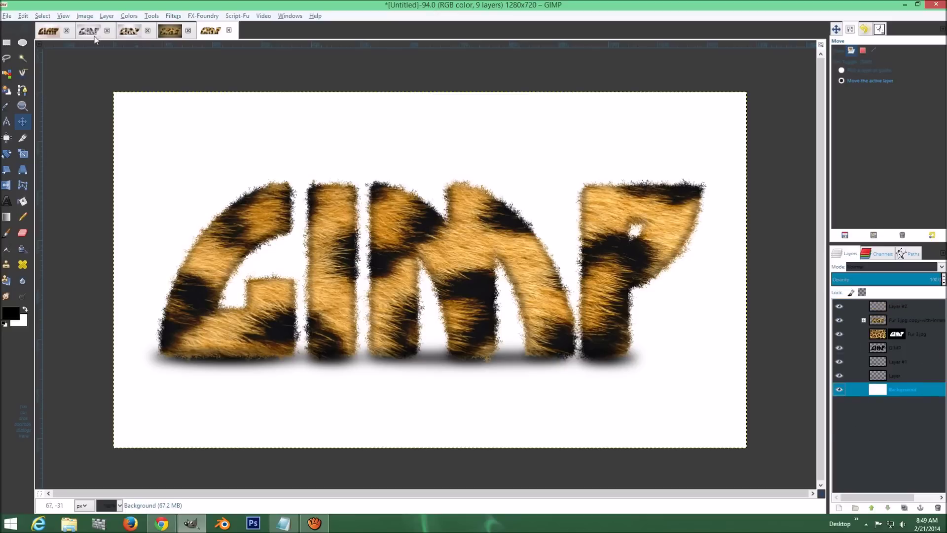
left_click(7, 17)
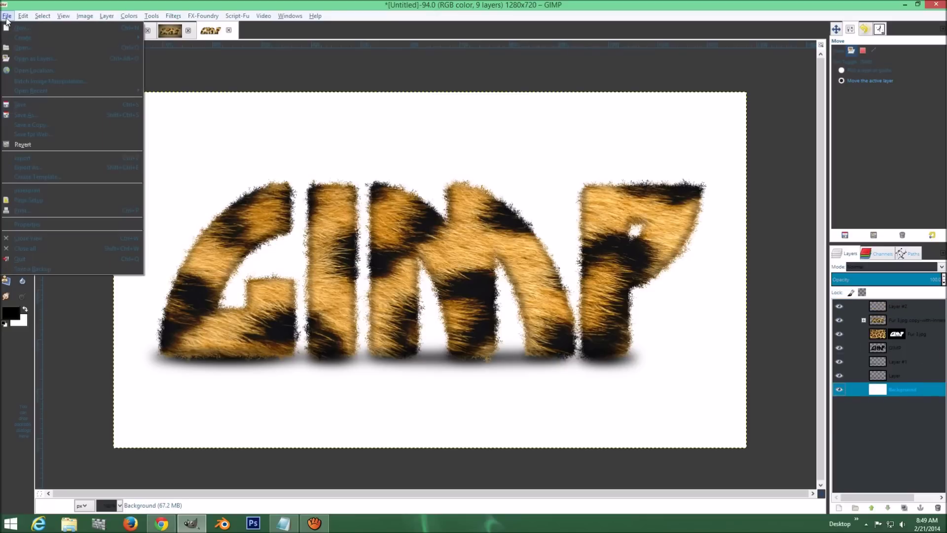
left_click(30, 56)
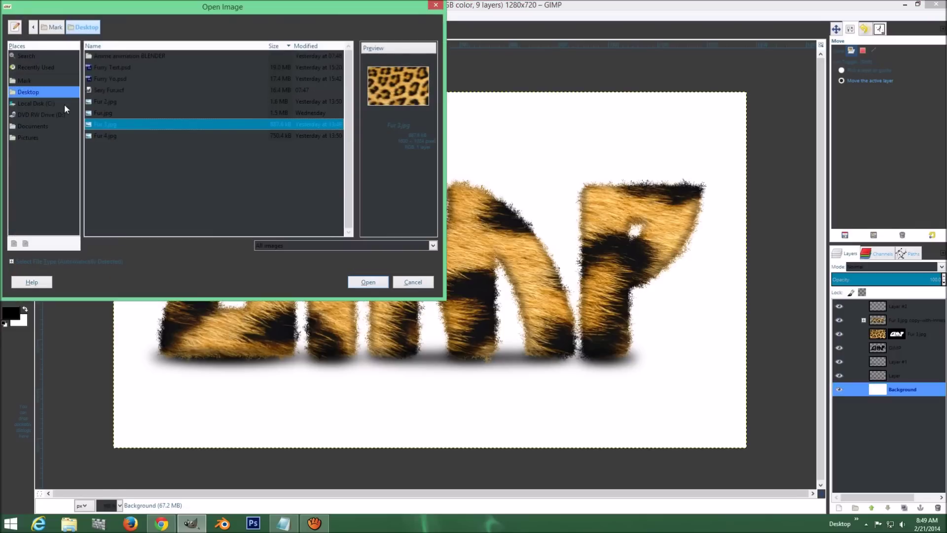
left_click(28, 137)
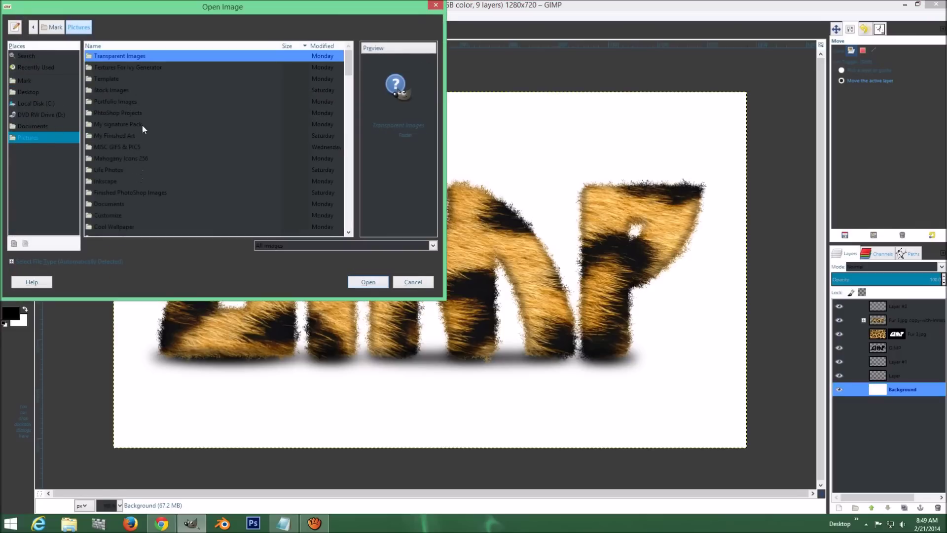
double_click(131, 113)
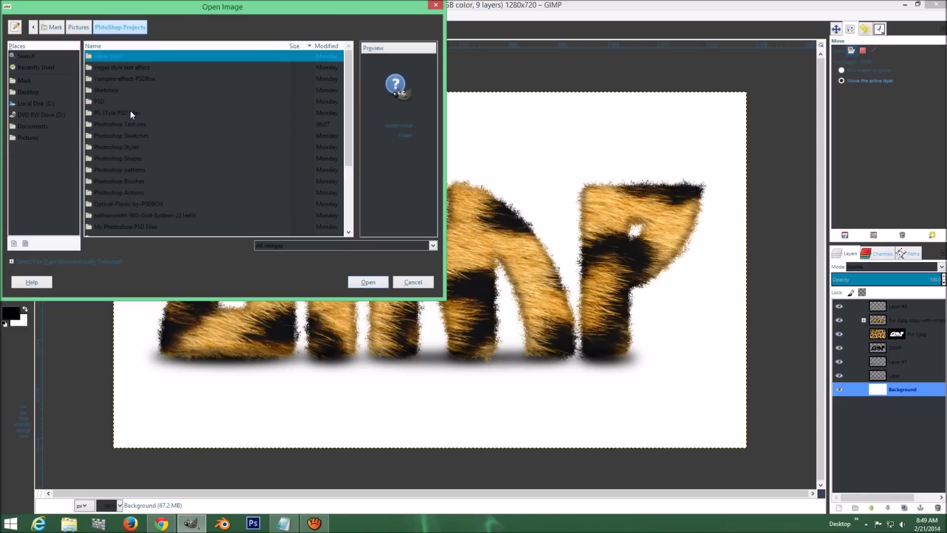
double_click(137, 125)
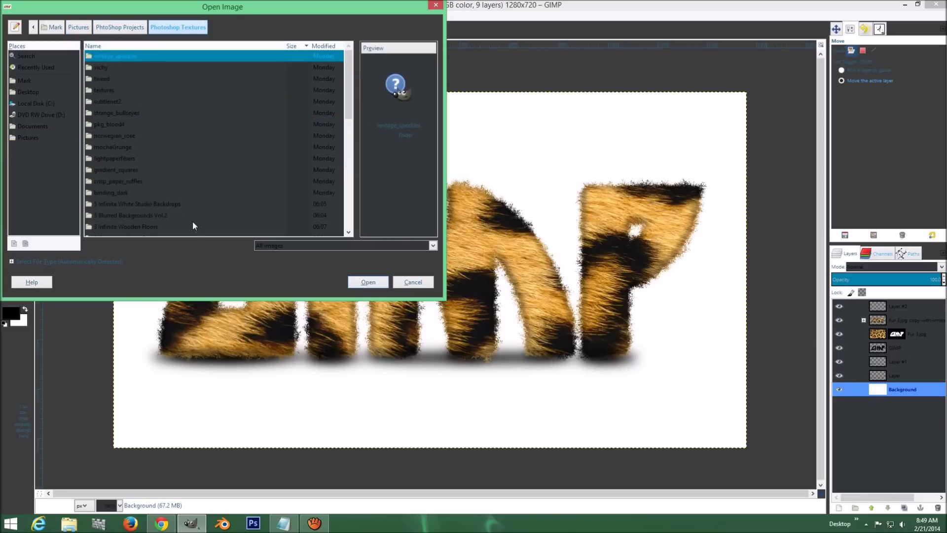
- Import 05.jpg from the 5 Blurred Backgrounds Vol.2 folder as a layer directly above the Background
left_click(149, 226)
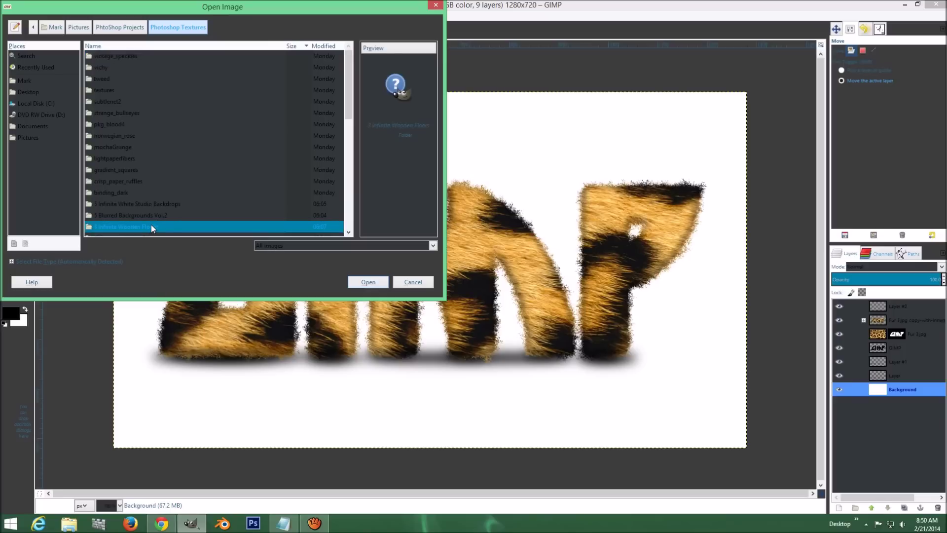
left_click(152, 204)
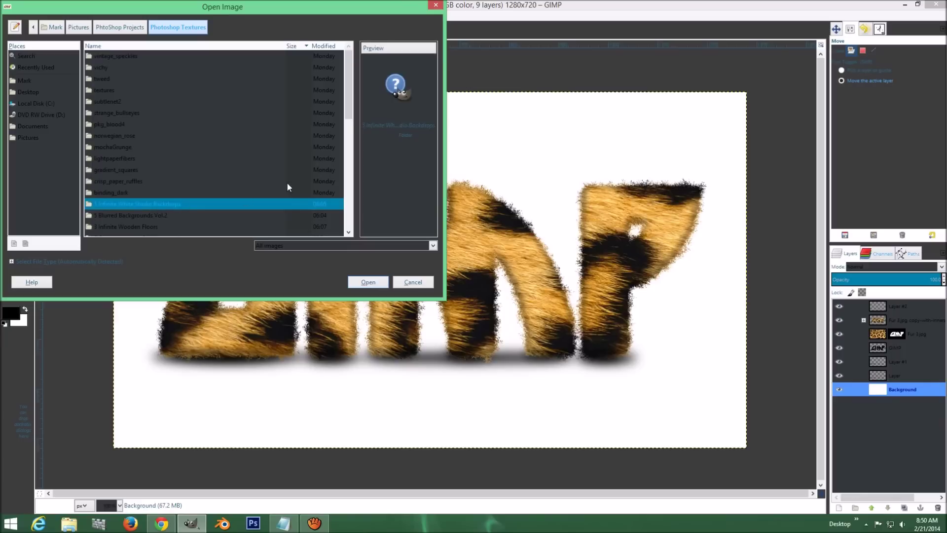
scroll(288, 187, "down", 3)
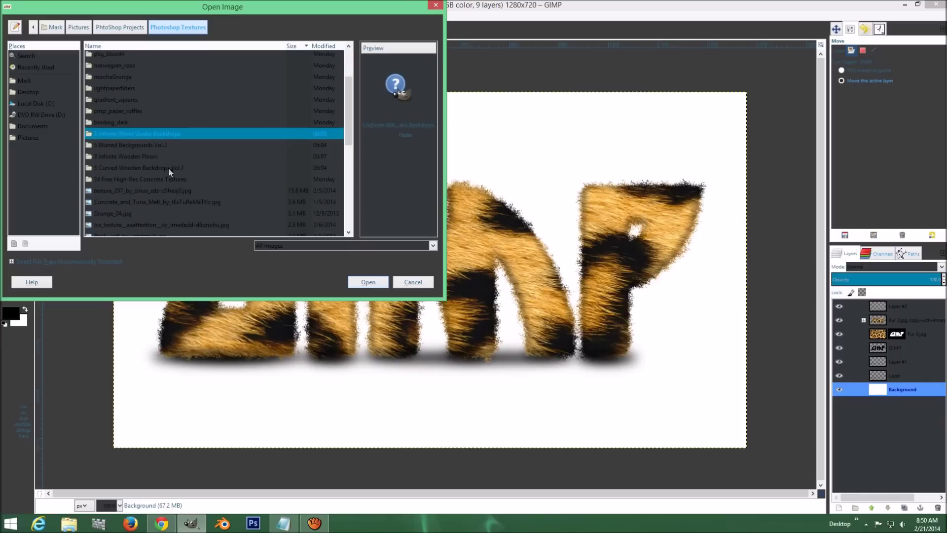
double_click(155, 144)
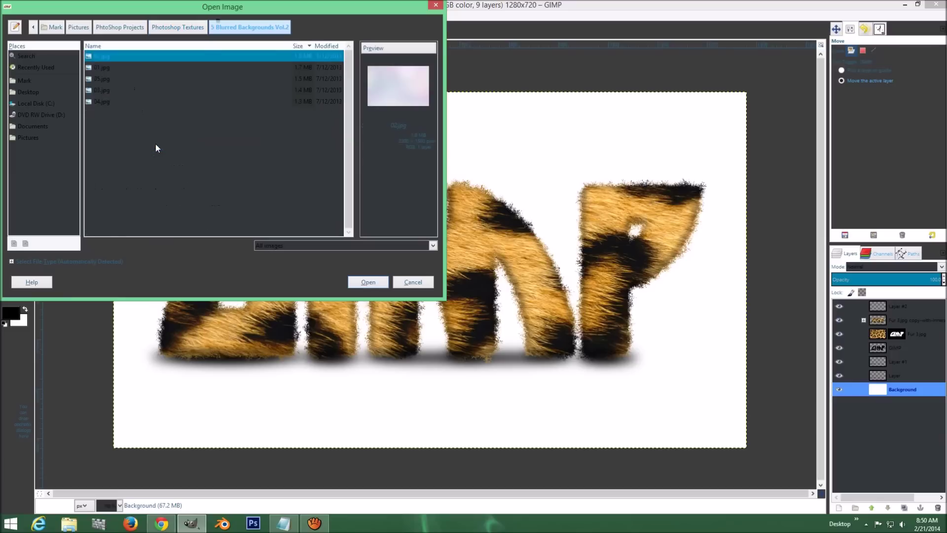
left_click(117, 67)
left_click(113, 80)
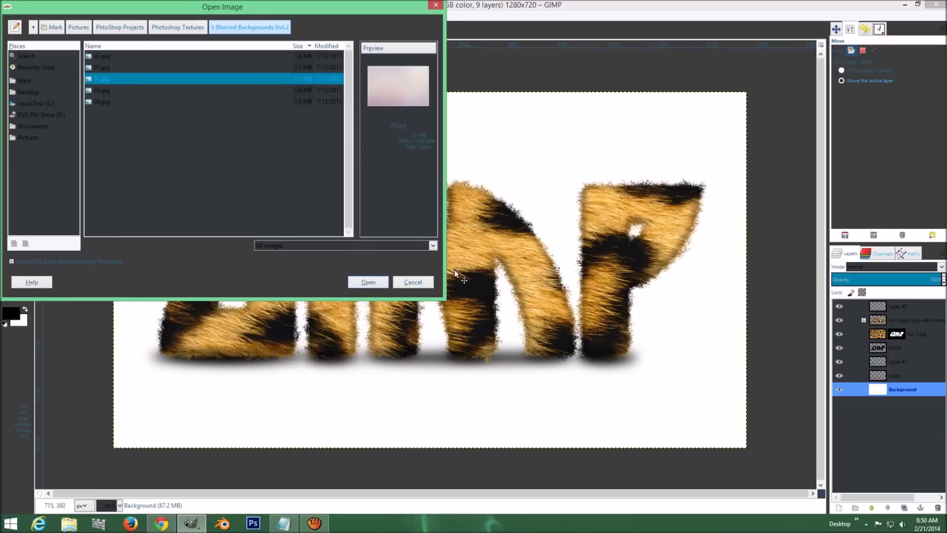
left_click(368, 281)
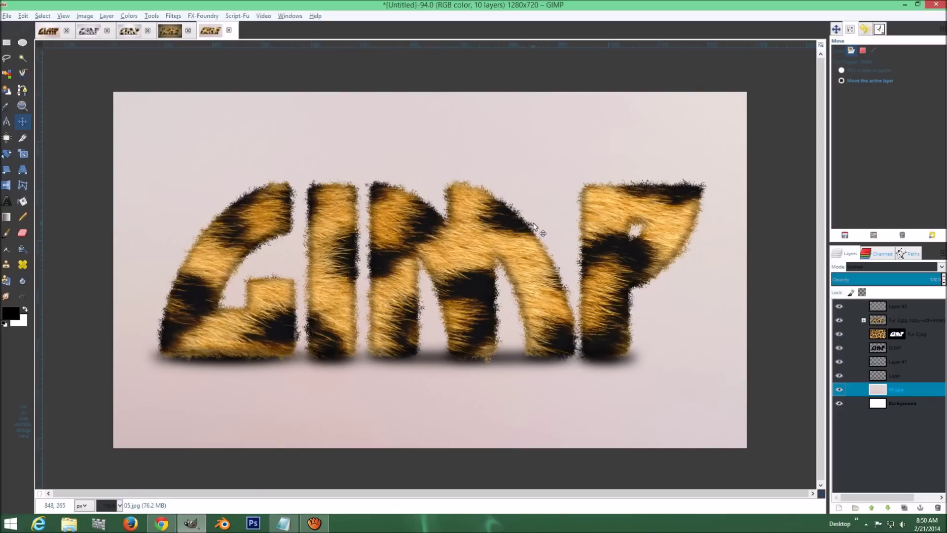
- Scale the 05.jpg layer down to slightly larger than the canvas and centre it over the image
key("minus")
key("minus")
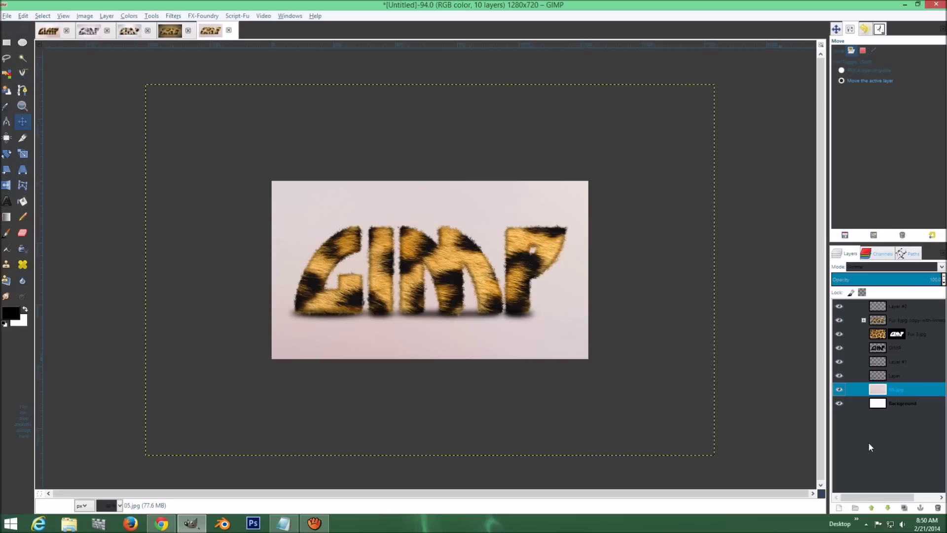
left_click(120, 505)
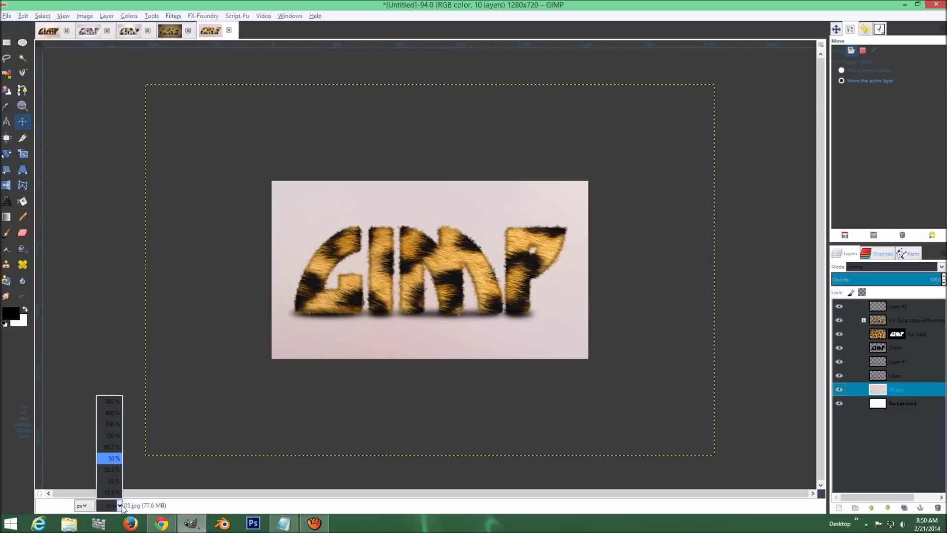
left_click(305, 491)
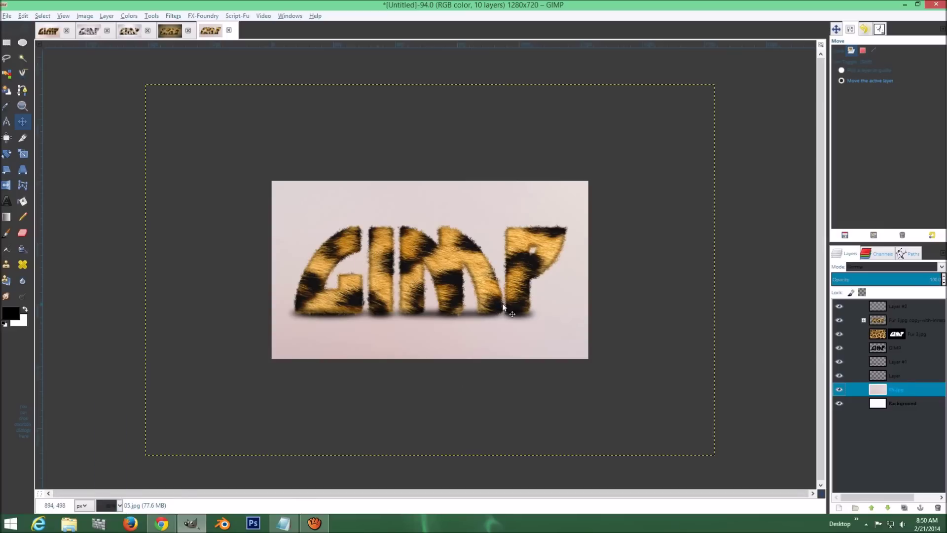
key("minus")
key("minus")
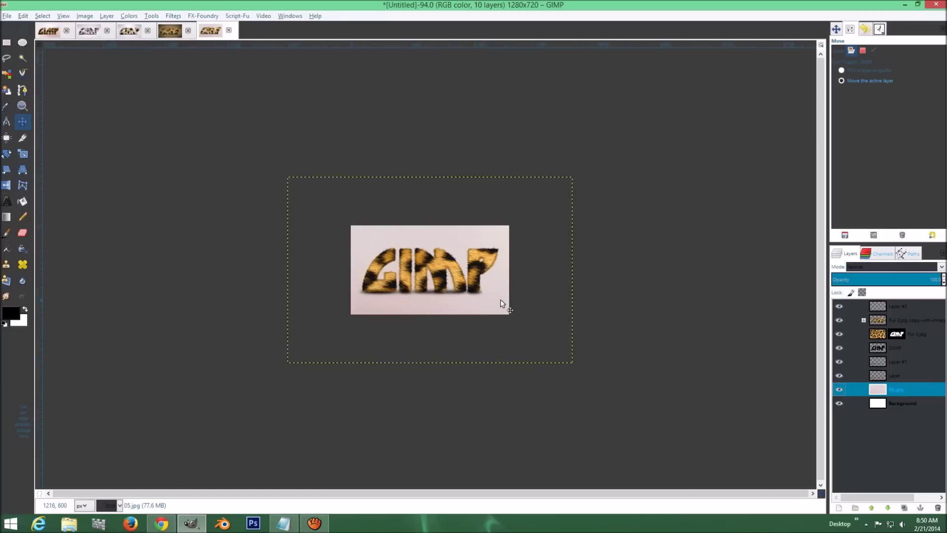
key("shift+t")
left_click(500, 299)
left_click_drag(291, 179, 389, 258)
left_click_drag(485, 316, 438, 274)
left_click_drag(342, 216, 359, 227)
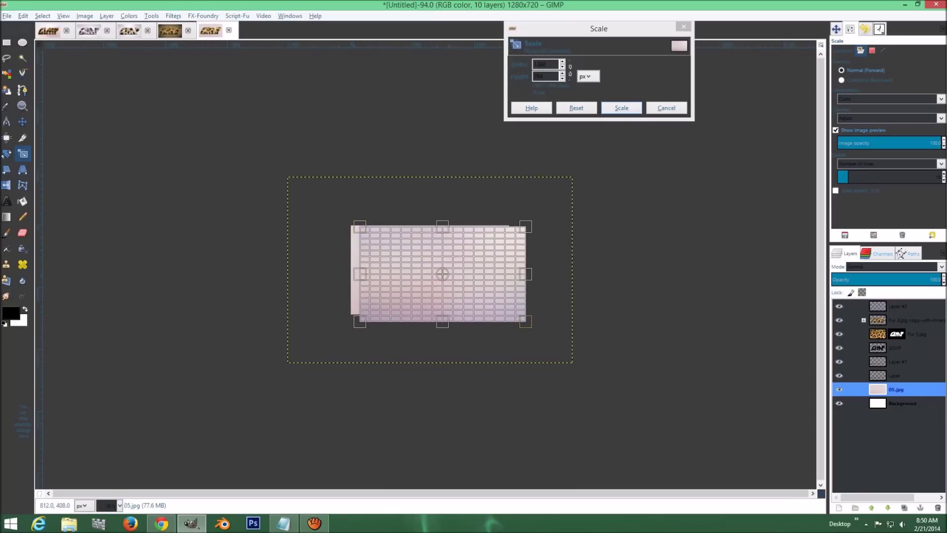
left_click_drag(445, 275, 434, 269)
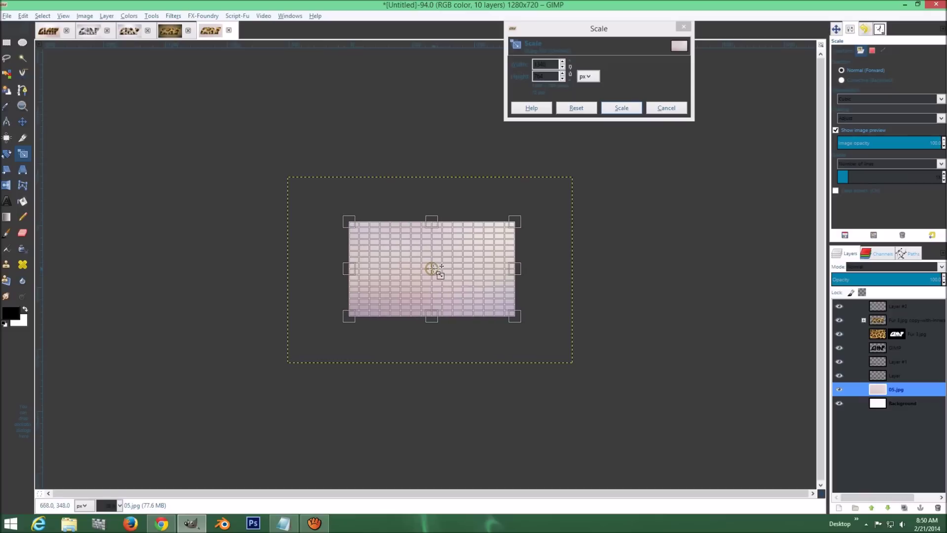
left_click(622, 106)
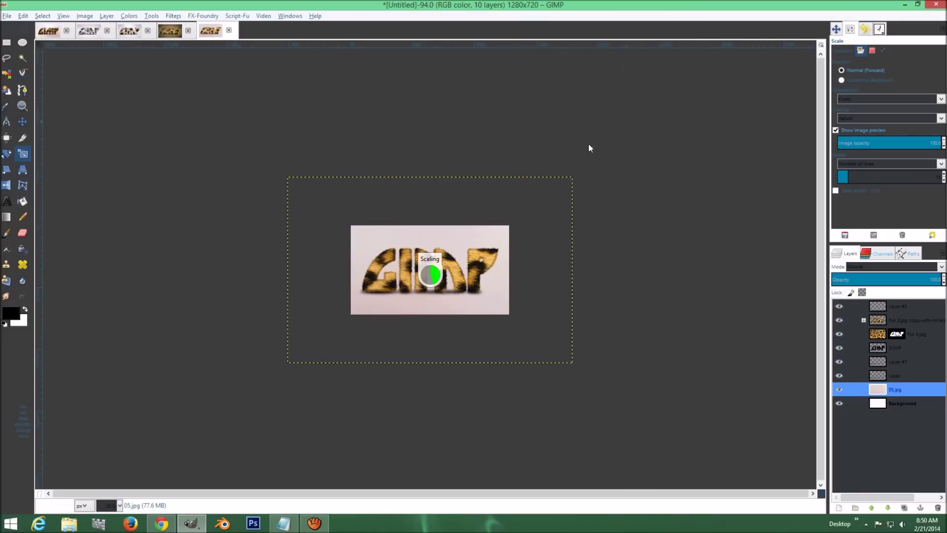
key("ctrl")
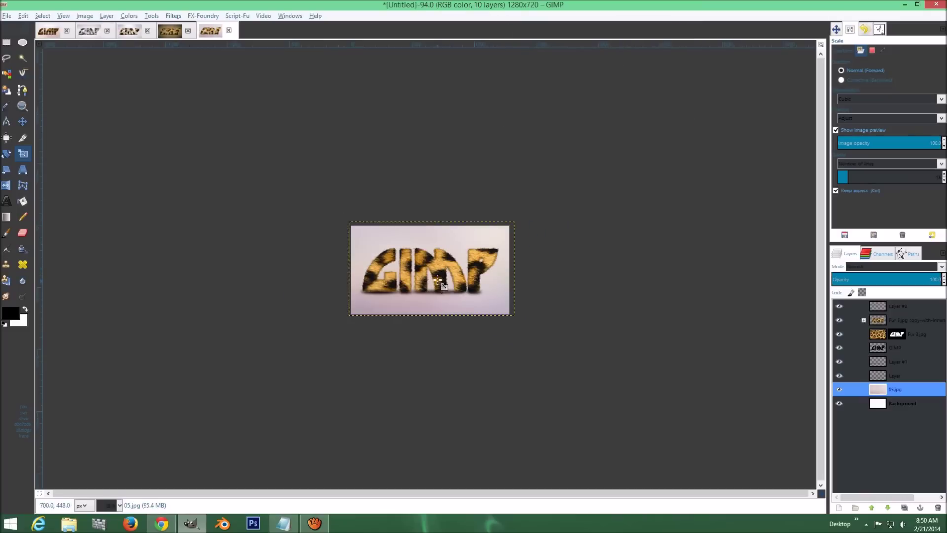
- Nudge the scaled 05.jpg layer so that it covers the whole canvas
scroll(437, 280, "up", 2)
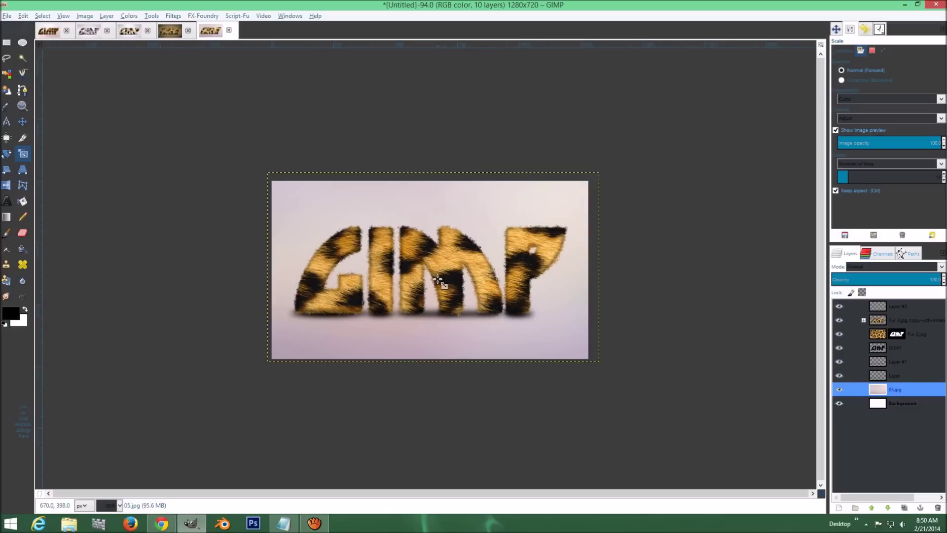
scroll(438, 280, "up", 2)
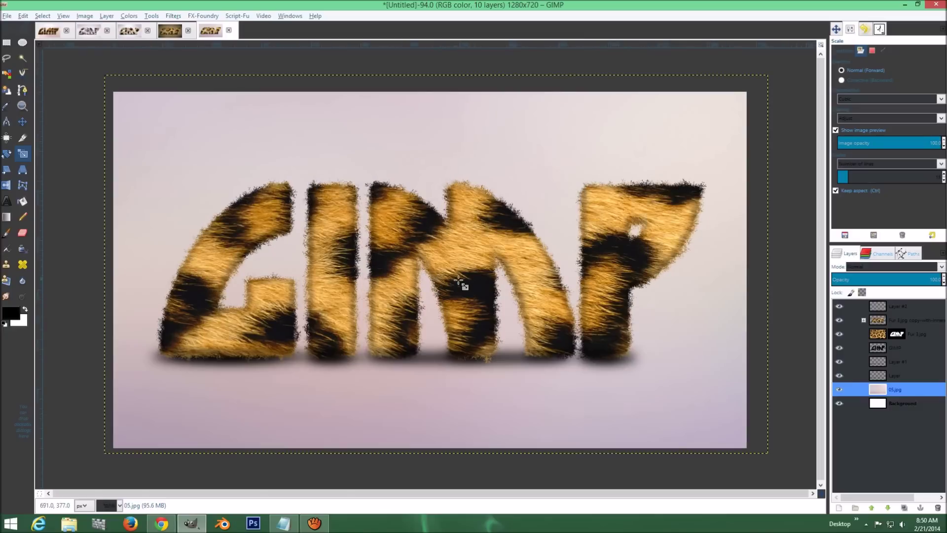
key("m")
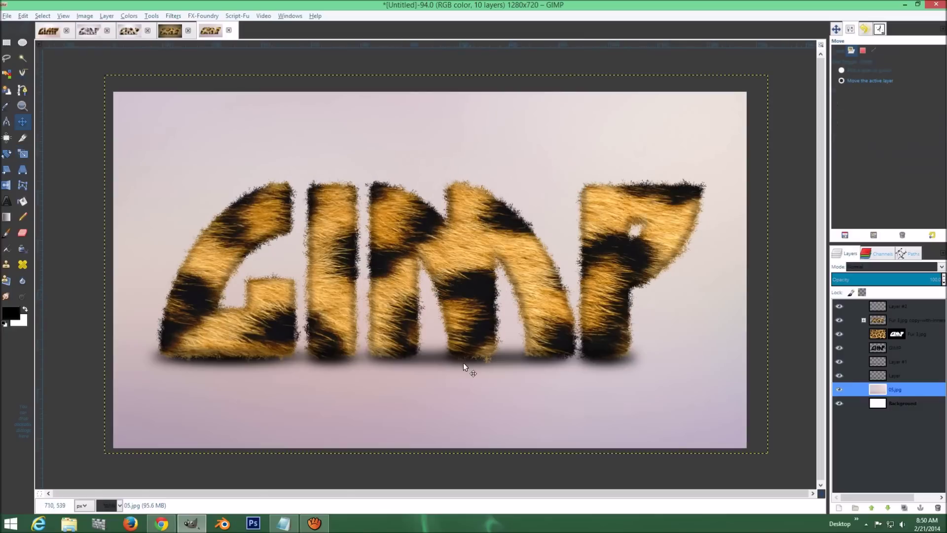
mouse_move(459, 392)
left_mouse_down()
mouse_move(463, 404)
mouse_move(449, 381)
mouse_move(460, 395)
mouse_move(419, 386)
mouse_move(462, 391)
left_mouse_up()
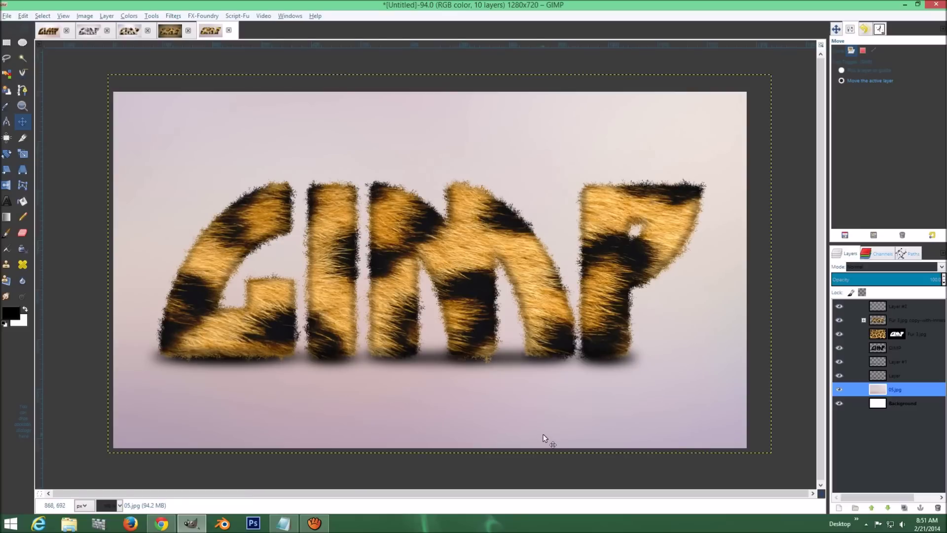
left_click_drag(543, 435, 535, 434)
- Delete the 05.jpg layer, then start opening an image as a layer from the 3 Curved Wooden Backdrops Vol.1 folder
left_click(937, 507)
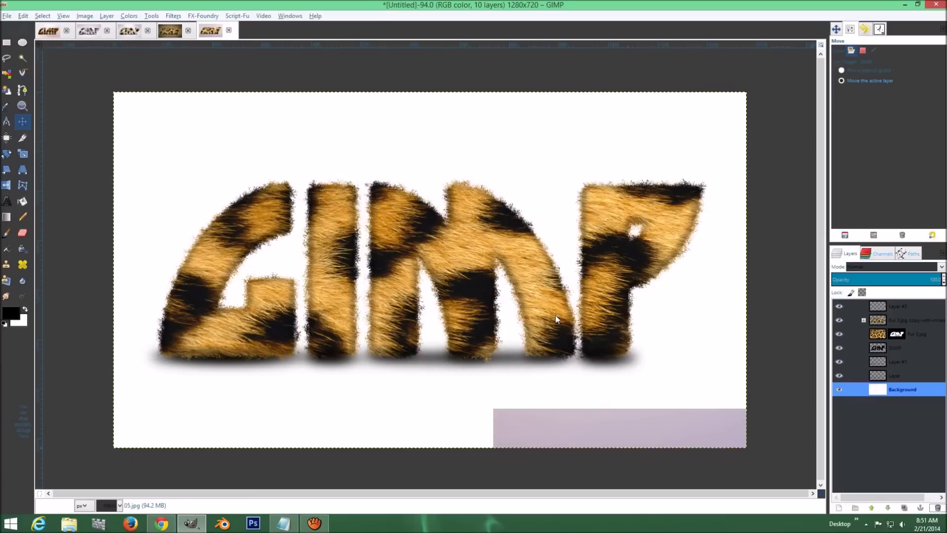
left_click(12, 16)
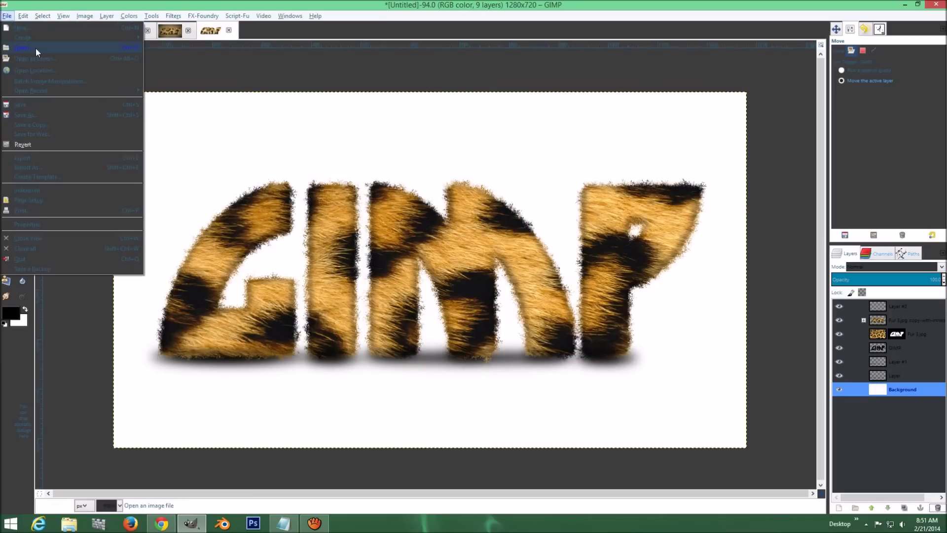
left_click(45, 58)
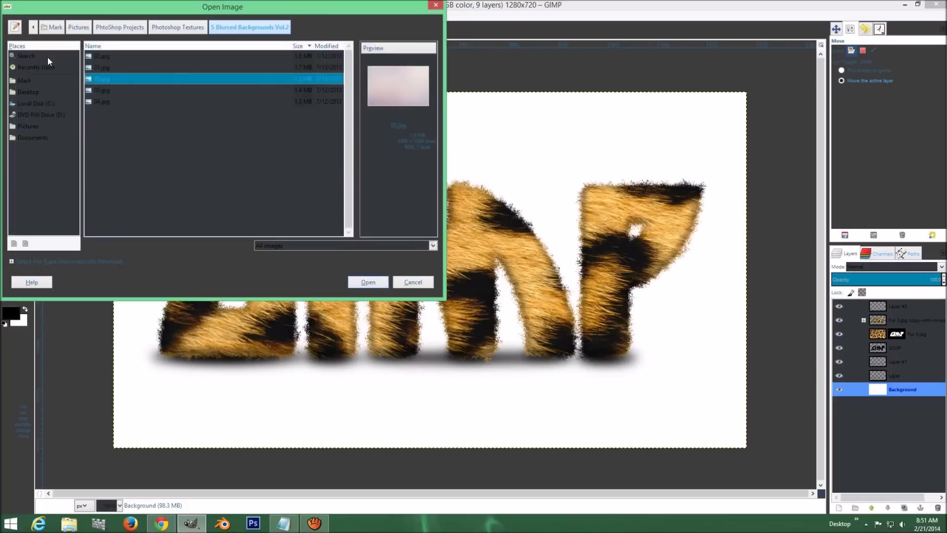
left_click(169, 27)
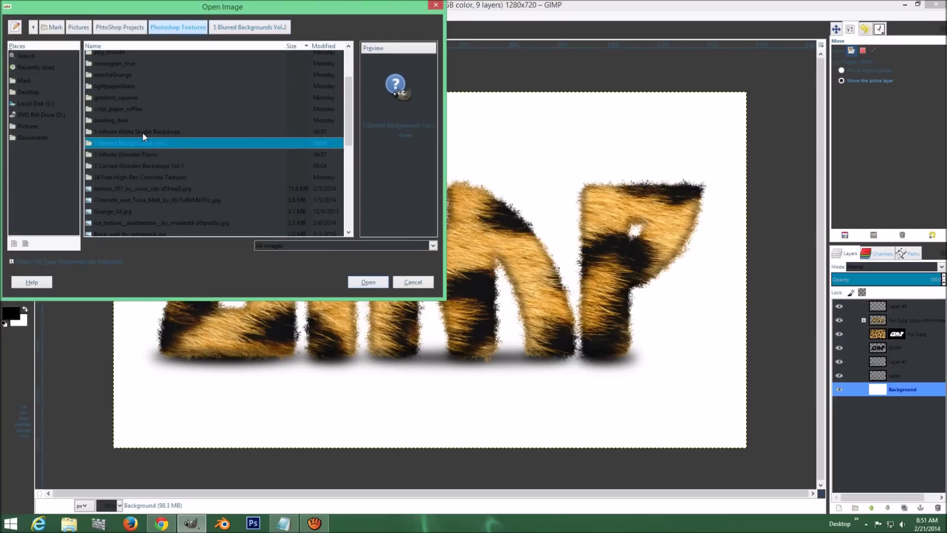
double_click(170, 166)
- Preview the place inside-psd images and import 01-place inside-psd.jpg as a layer directly above the Background
left_click(138, 81)
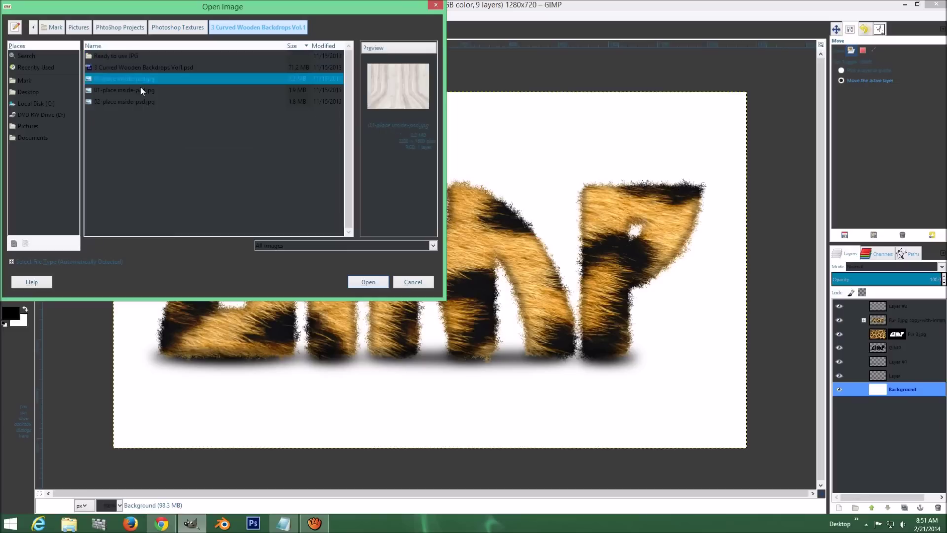
left_click(143, 91)
left_click(147, 101)
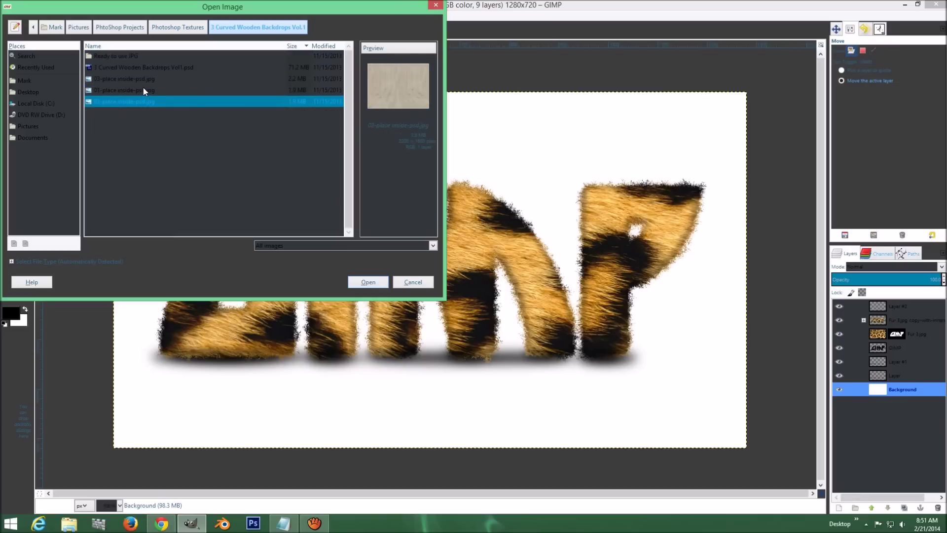
left_click(143, 90)
left_click(379, 282)
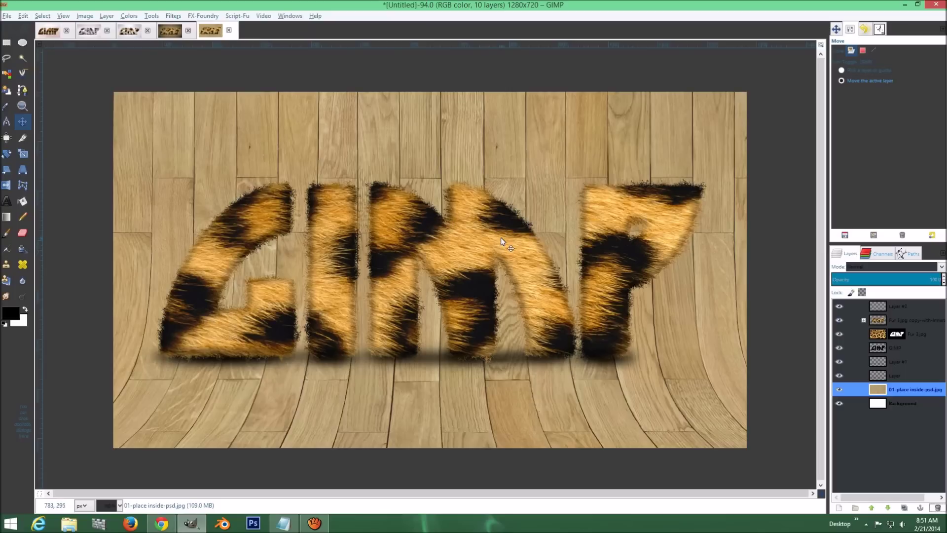
- Scale the 01-place inside-psd.jpg layer down to slightly larger than the canvas and position it over the image
key("minus")
key("minus")
key("minus")
key("minus")
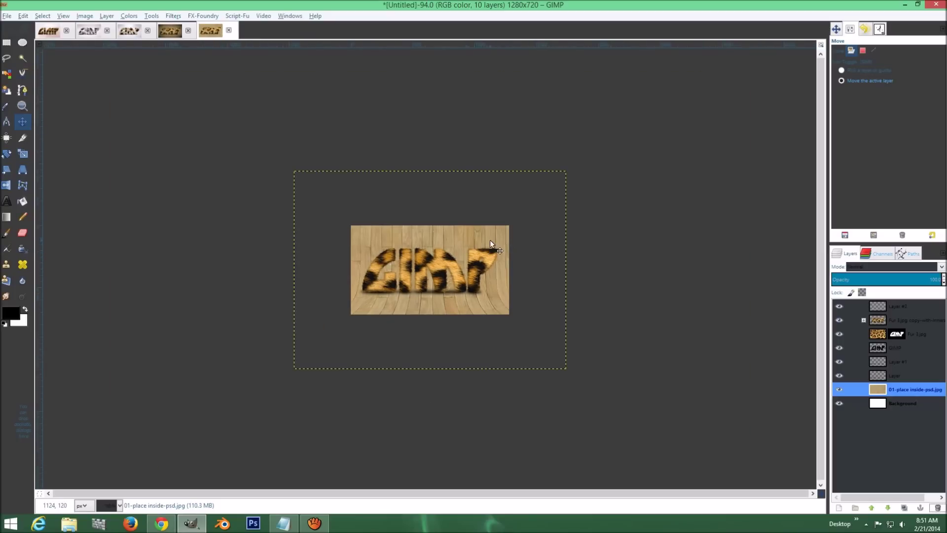
key("shift+s")
left_click(490, 239)
left_click_drag(301, 179, 403, 274)
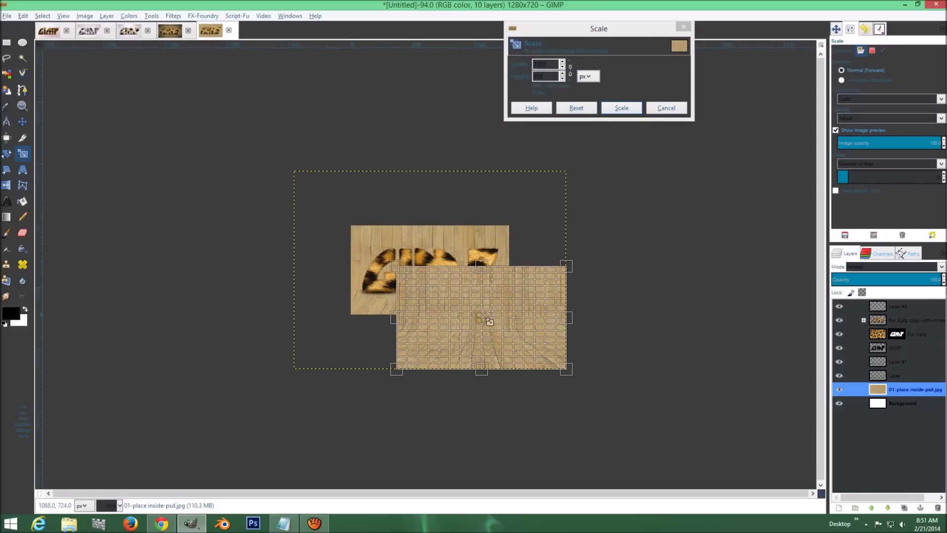
left_click_drag(482, 318, 433, 268)
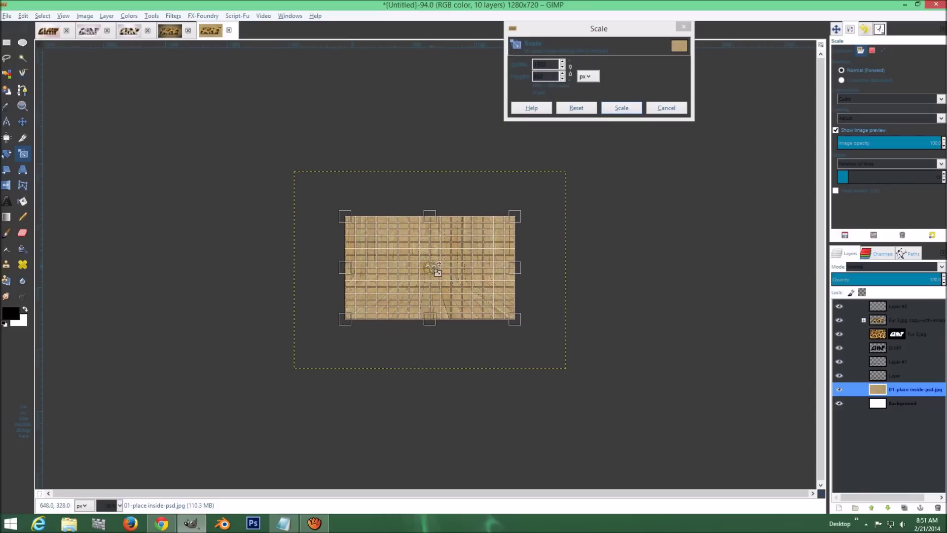
left_click_drag(519, 215, 512, 220)
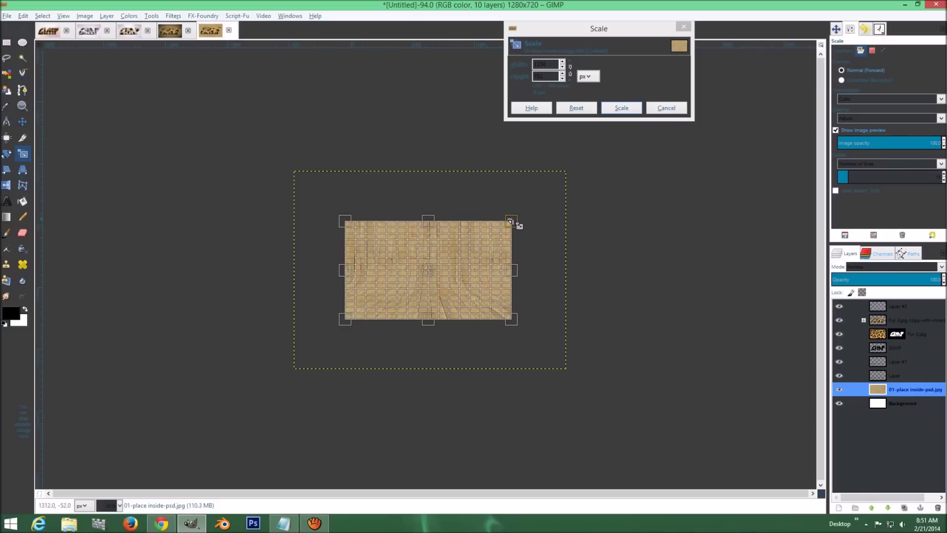
left_click(619, 107)
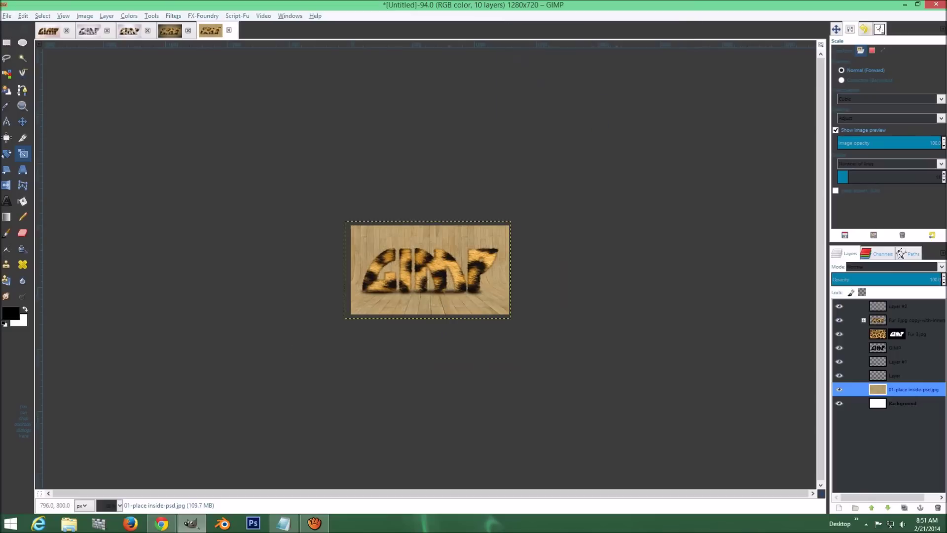
- Move the wooden backdrop layer so it covers the canvas with its curved floor beneath the furry letters
key("m")
left_click_drag(434, 304, 438, 306)
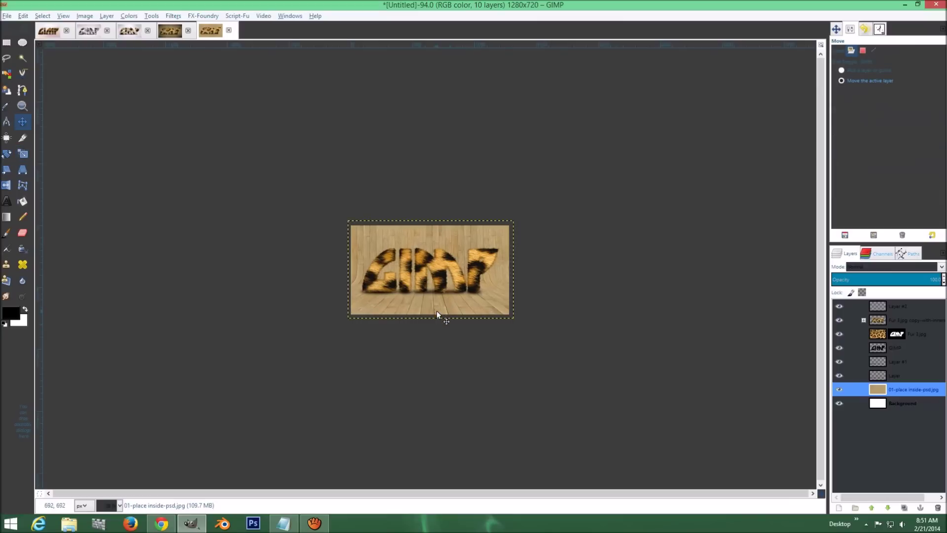
scroll(429, 304, "up", 2)
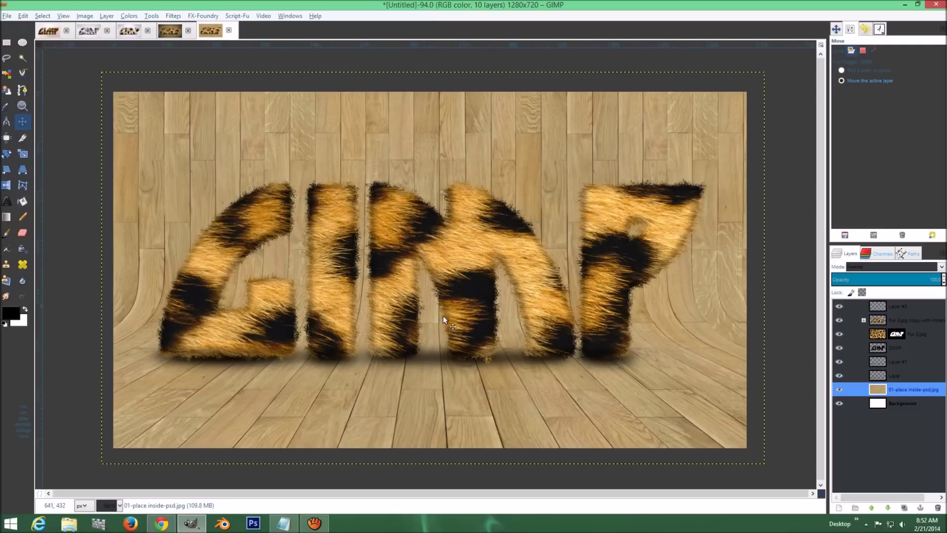
left_click_drag(459, 377, 468, 372)
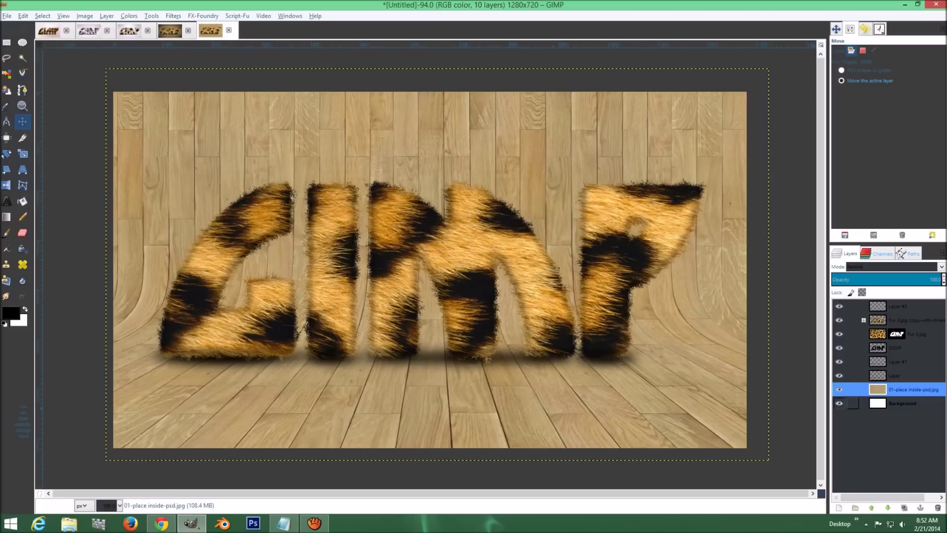
- Create a new layer from the visible image and raise Layer #2 above it to the top of the stack
left_click(923, 306)
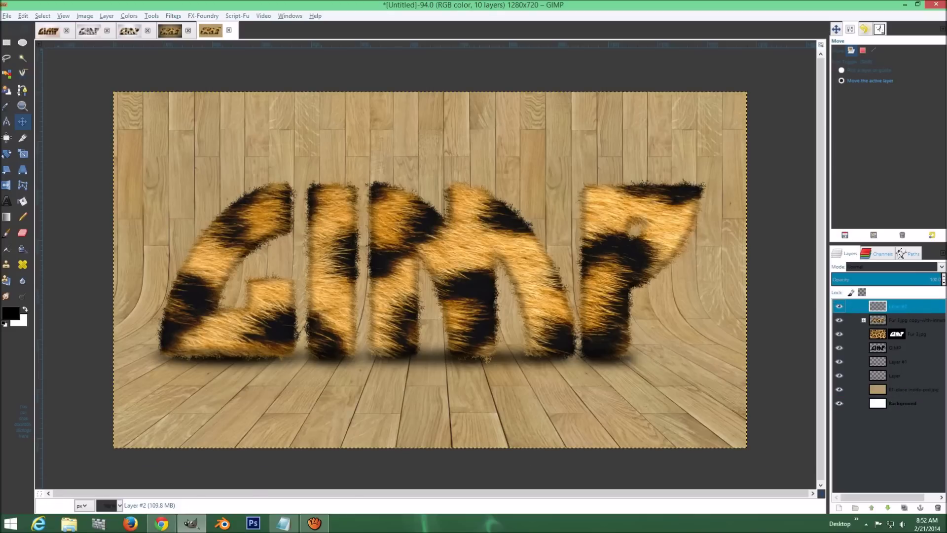
left_click(114, 16)
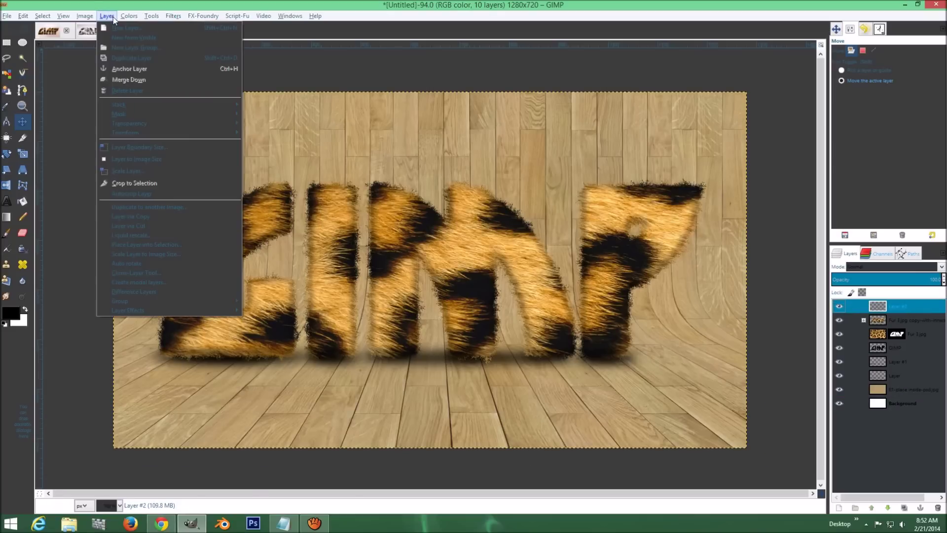
left_click(122, 36)
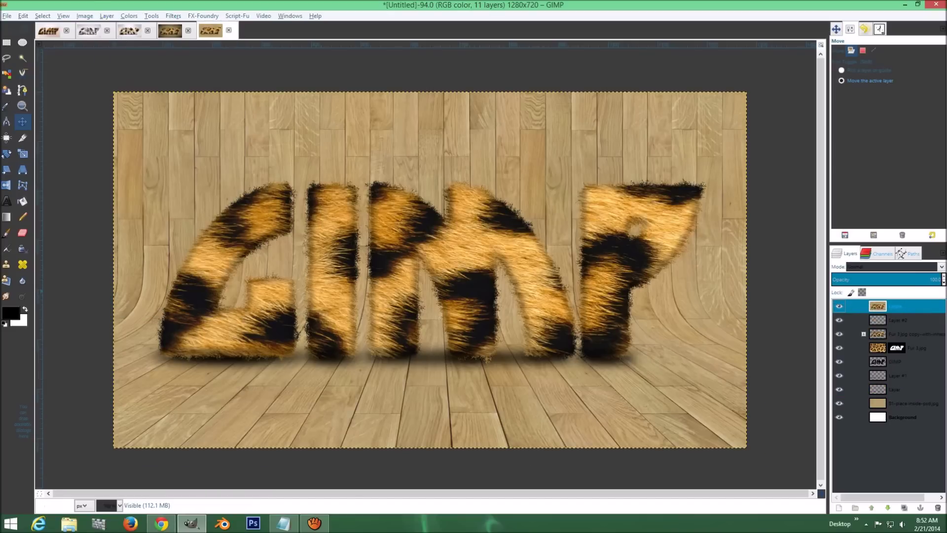
left_click(917, 319)
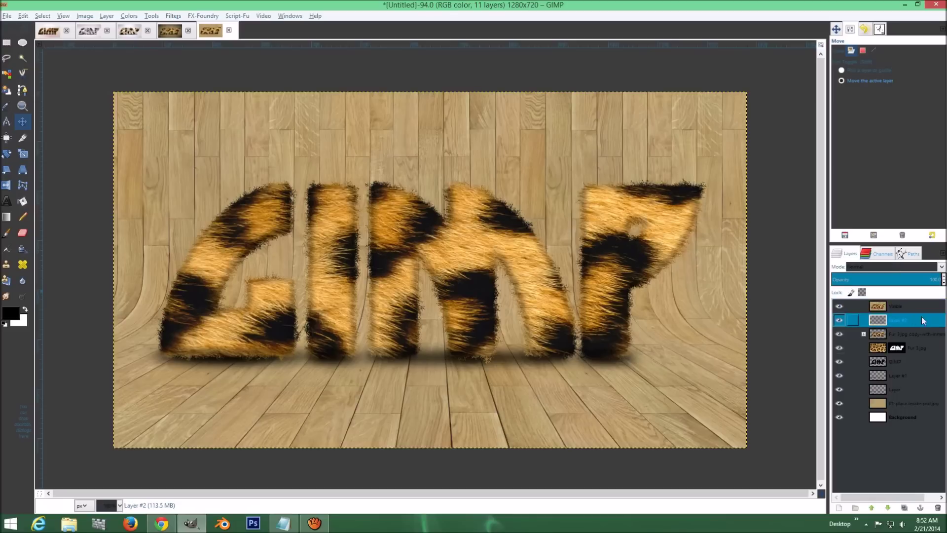
left_click(872, 508)
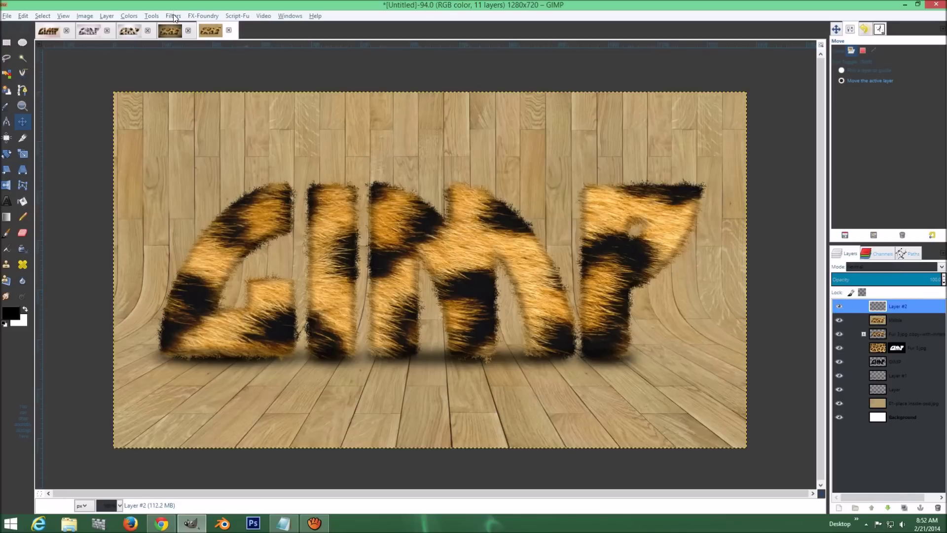
- Open a GEGL Operation on Layer #2 and choose the vignette operation
left_click(151, 16)
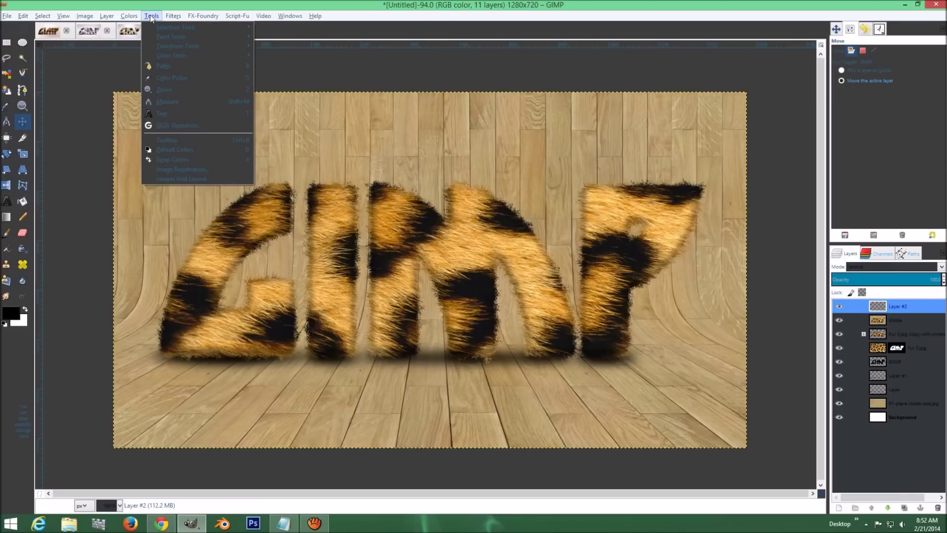
left_click(179, 127)
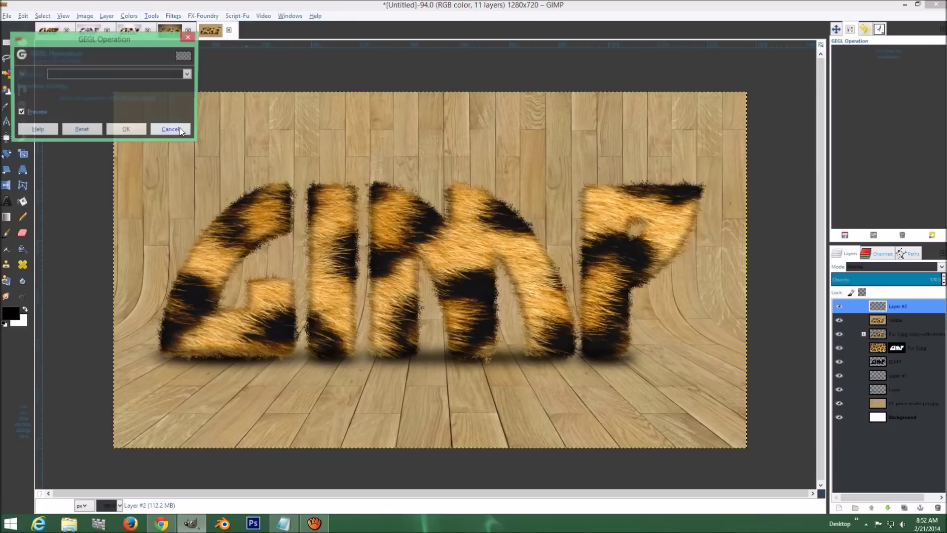
left_click(188, 74)
left_click_drag(189, 143, 178, 374)
left_click(90, 518)
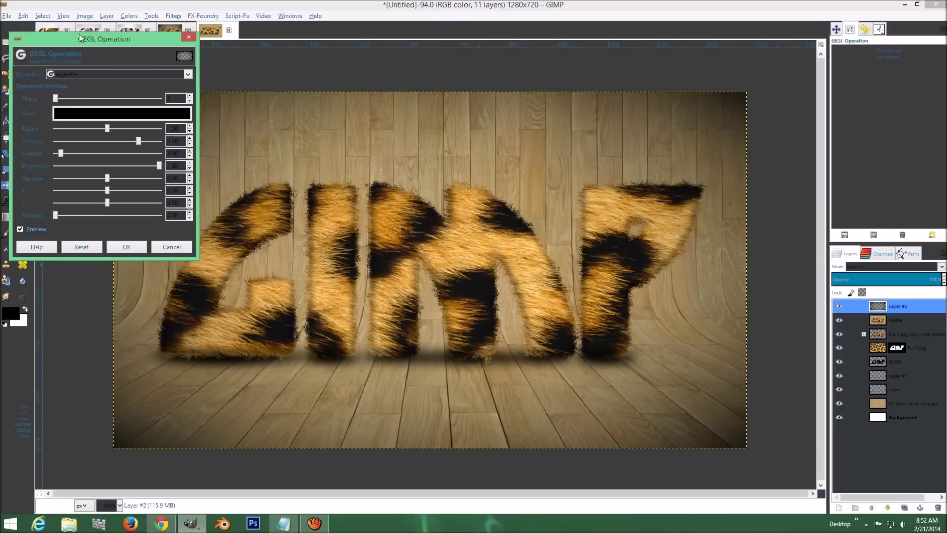
- Raise the vignette's softness to its maximum, reduce its radius slightly, and apply it to Layer #2
left_click_drag(83, 41, 94, 58)
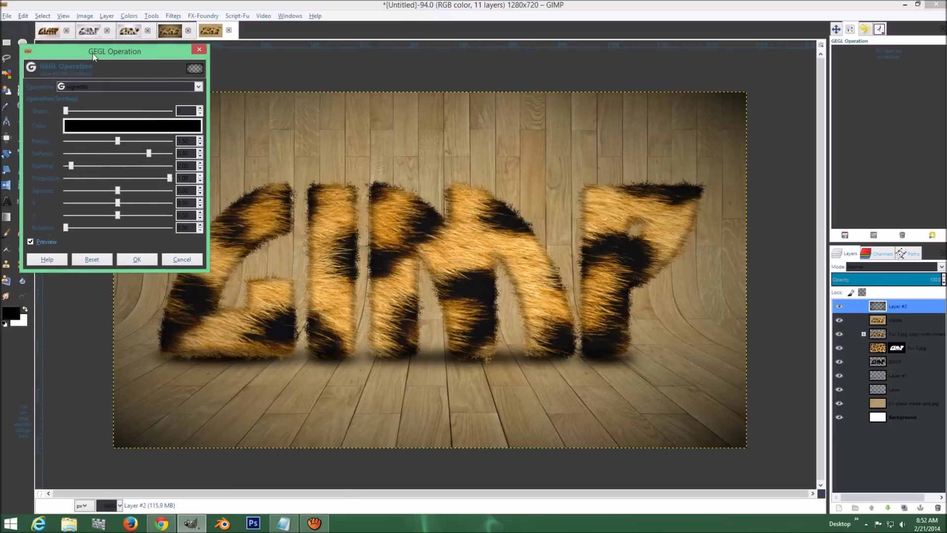
left_click_drag(146, 155, 171, 158)
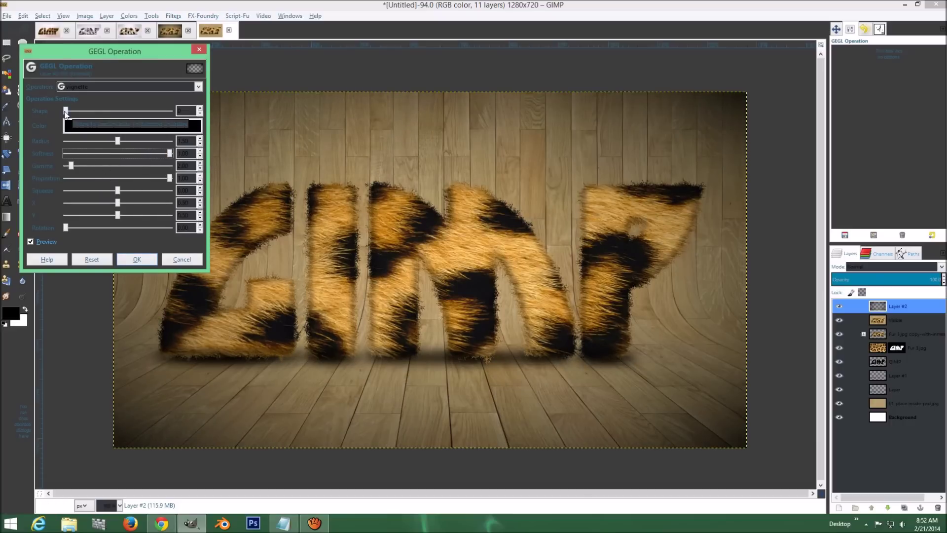
left_click(119, 142)
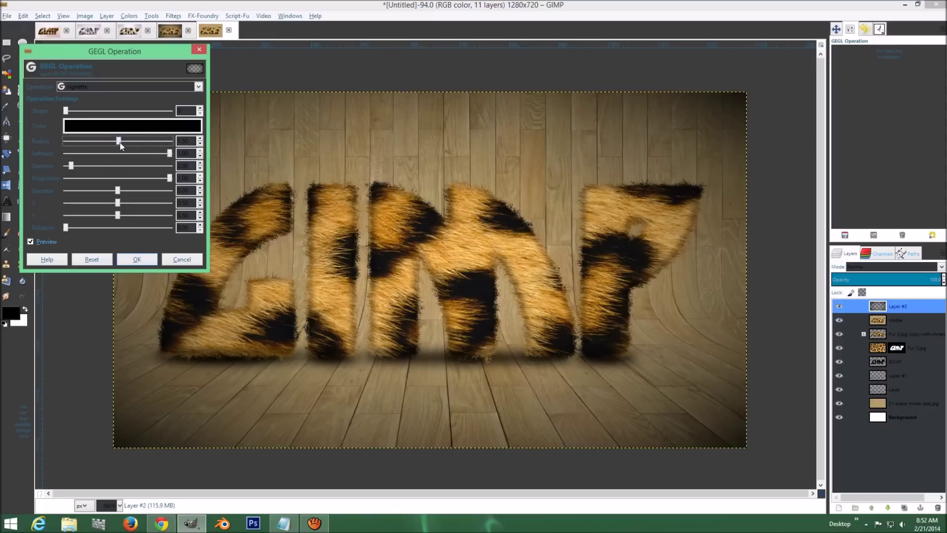
left_click_drag(122, 144, 117, 145)
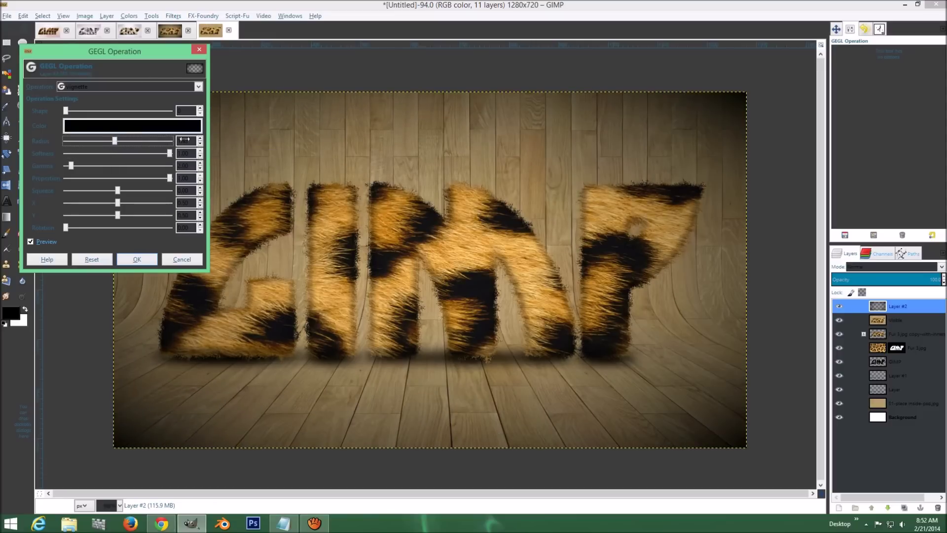
left_click_drag(135, 54, 180, 67)
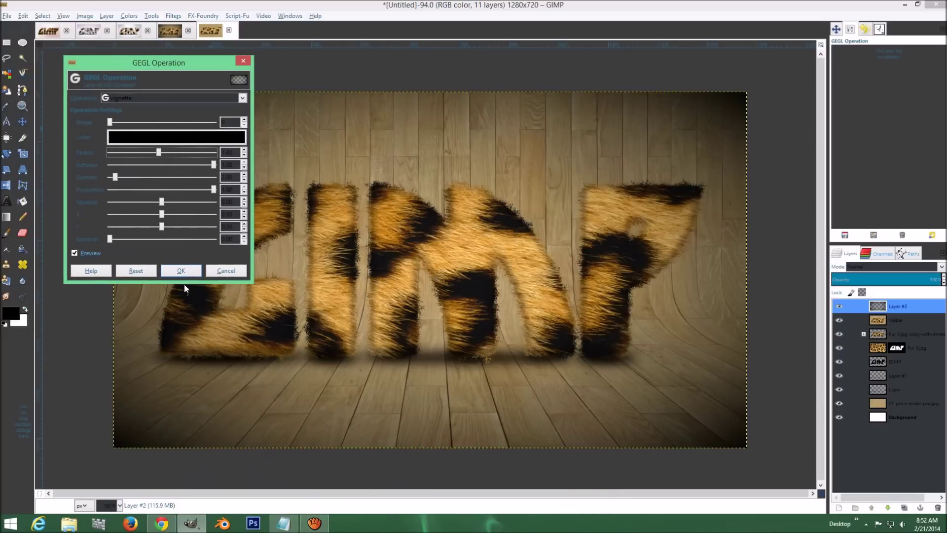
left_click(181, 271)
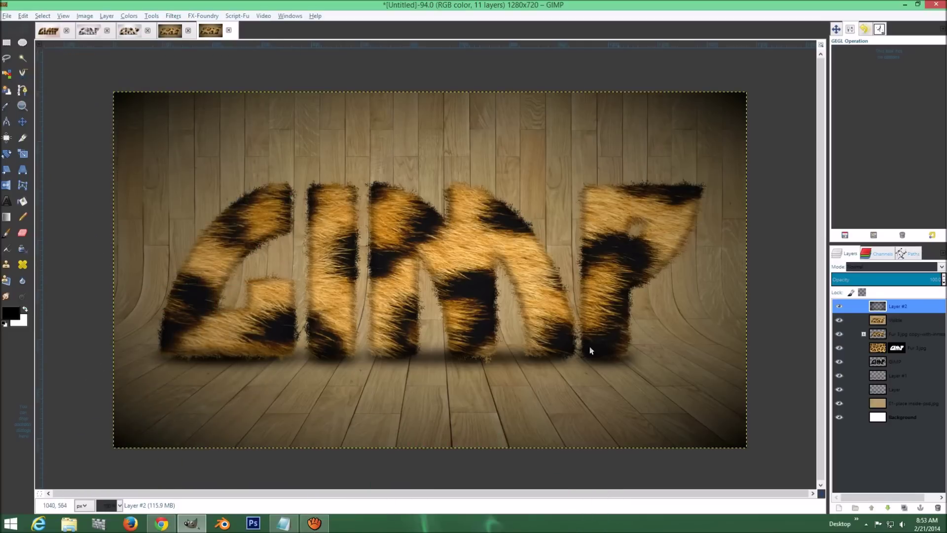
- Toggle the vignette layer's visibility repeatedly to compare the image with and without it
left_click(838, 307)
left_click(838, 307)
left_click(838, 306)
left_click(838, 307)
left_click(839, 306)
left_click(838, 306)
- Create a new transparent layer directly above the Visible layer, beneath the vignette layer
left_click(901, 322)
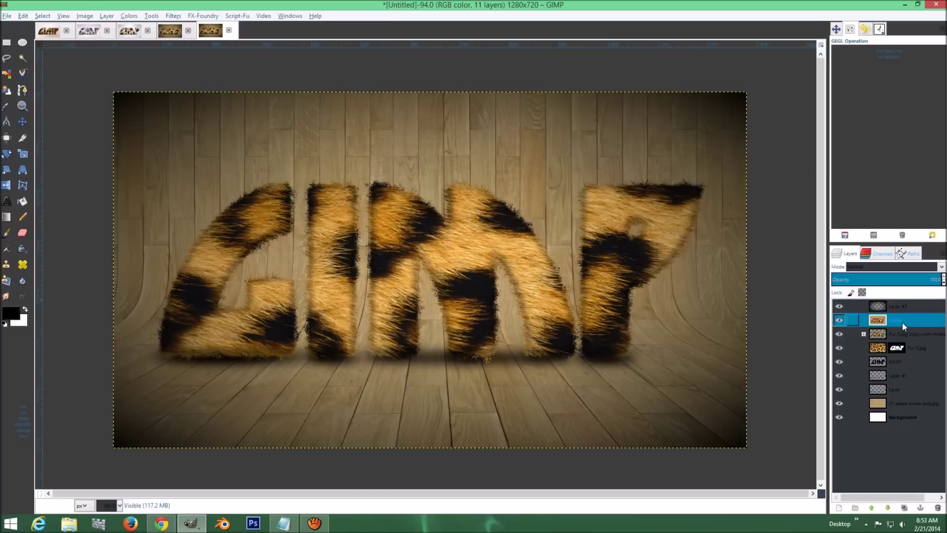
left_click(839, 508)
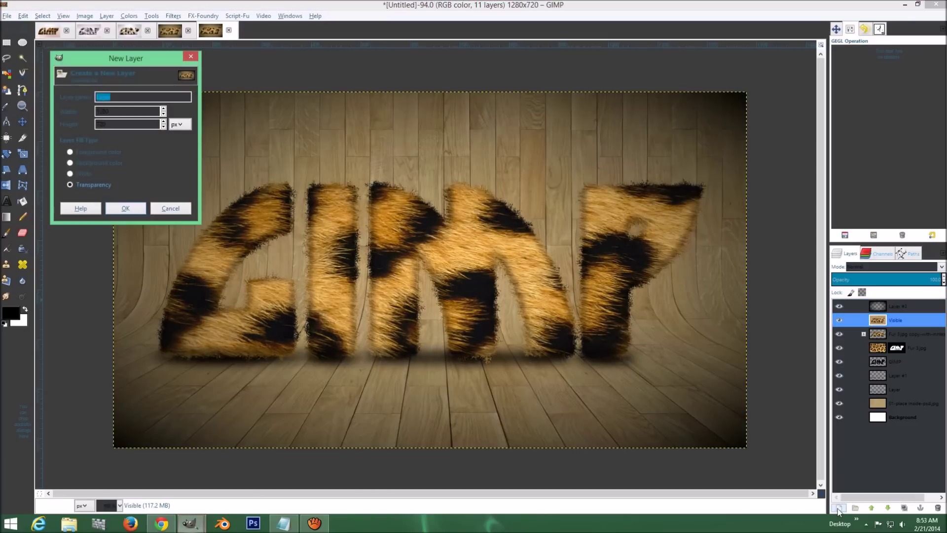
left_click(127, 208)
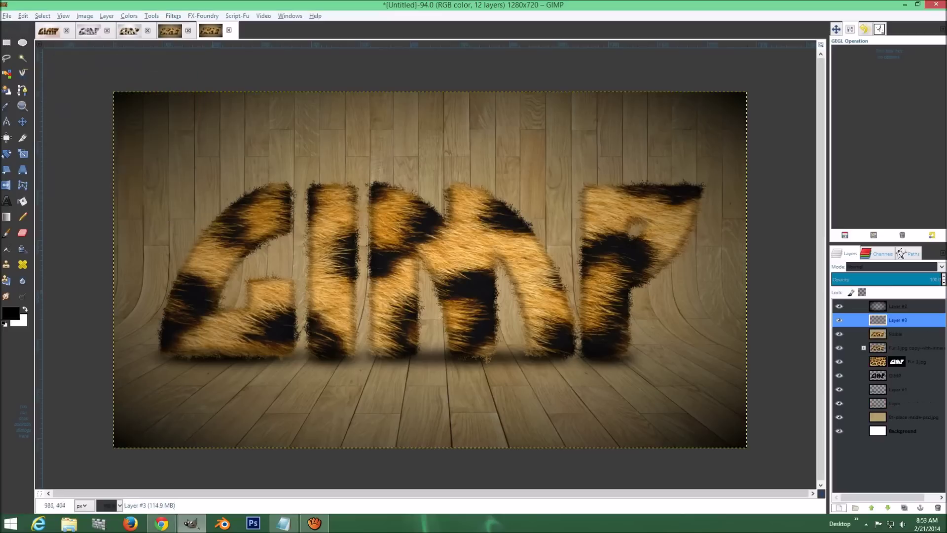
- Set the foreground colour to orange and the background colour to dark brown using the saved colour swatches
left_click(10, 316)
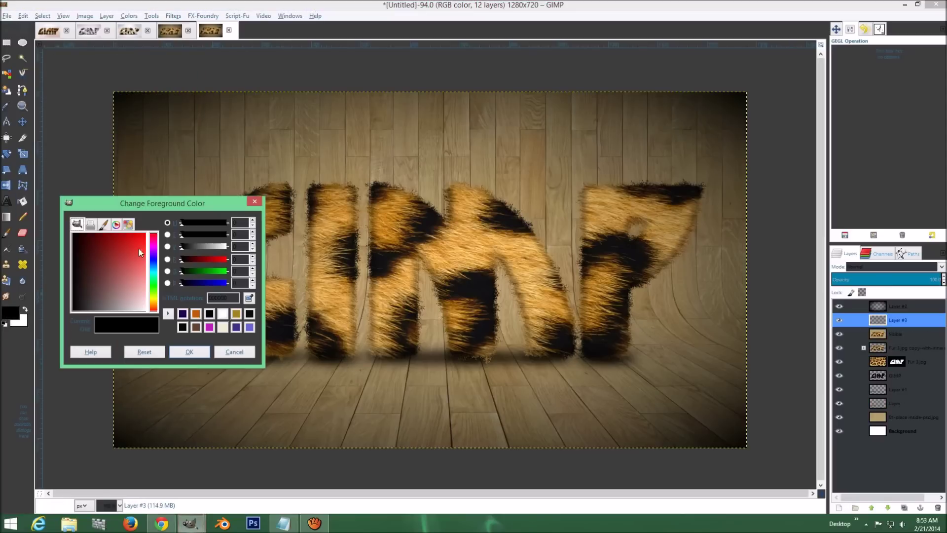
left_click(196, 327)
key("Return")
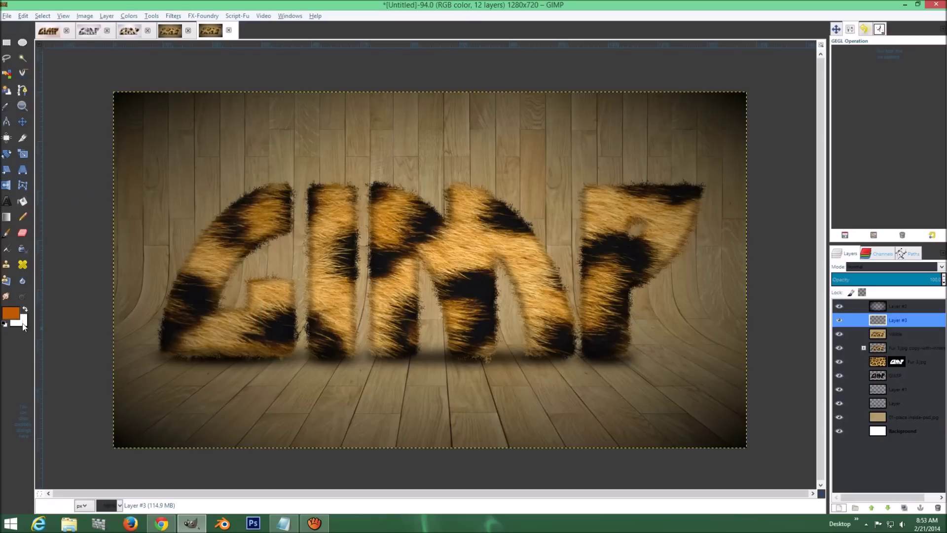
left_click(20, 321)
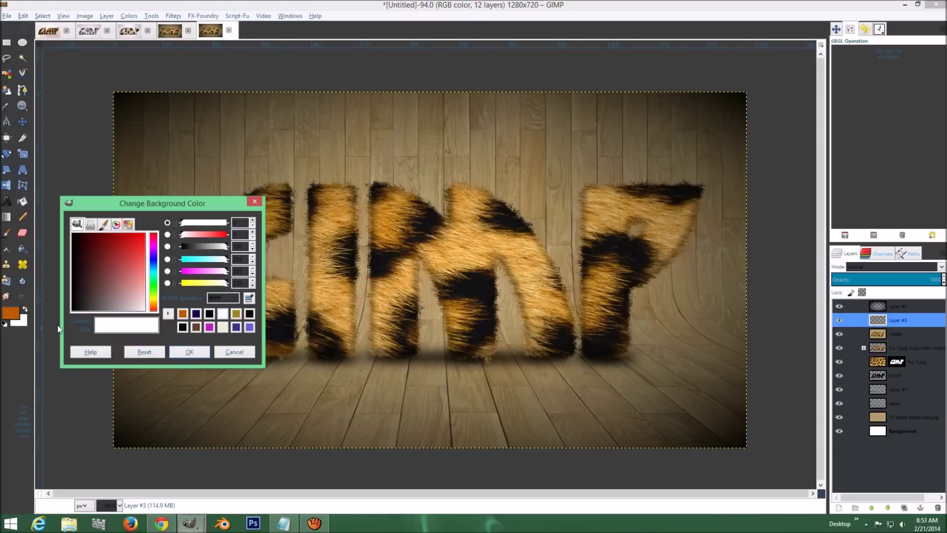
left_click(197, 327)
left_click(192, 351)
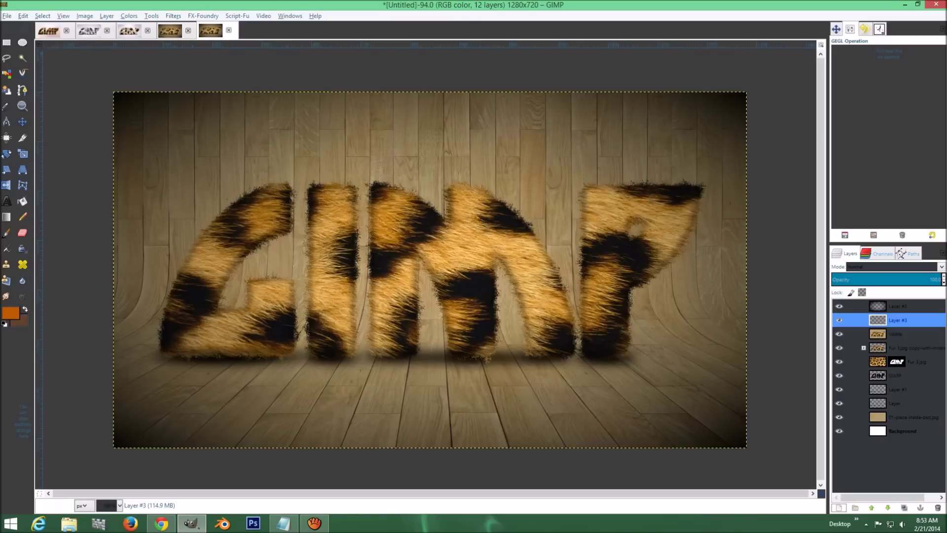
- Fill the new layer with a vertical orange-to-brown linear gradient running from the canvas's upper edge to just past its middle
left_click(5, 218)
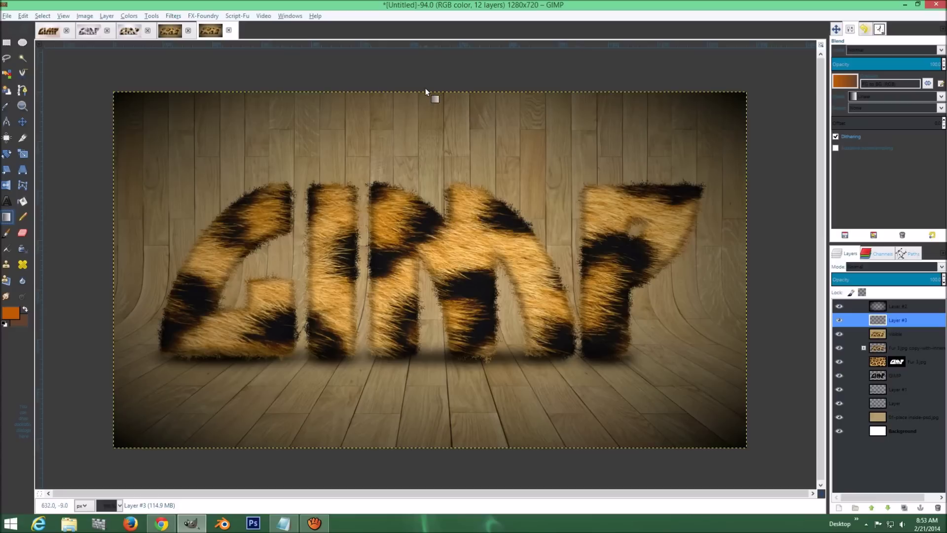
left_click_drag(427, 81, 430, 462)
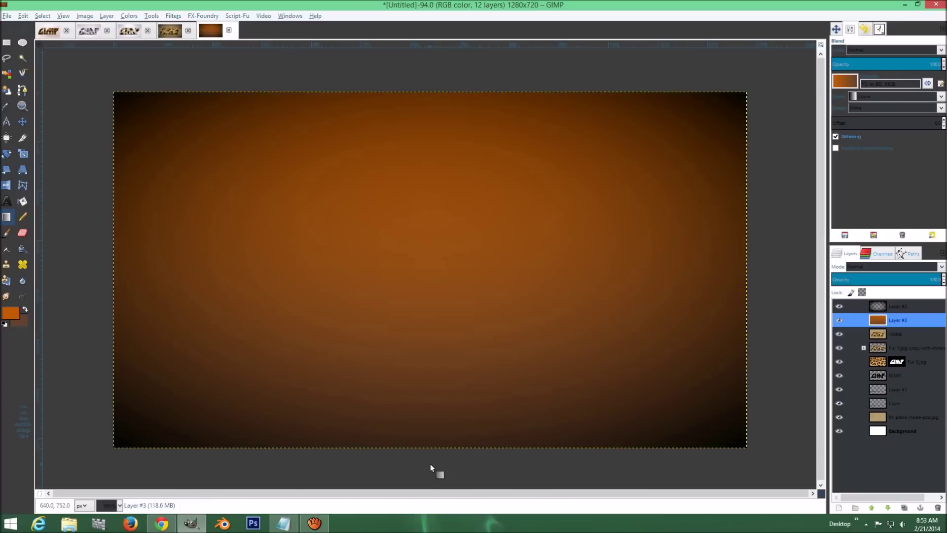
key("ctrl+z")
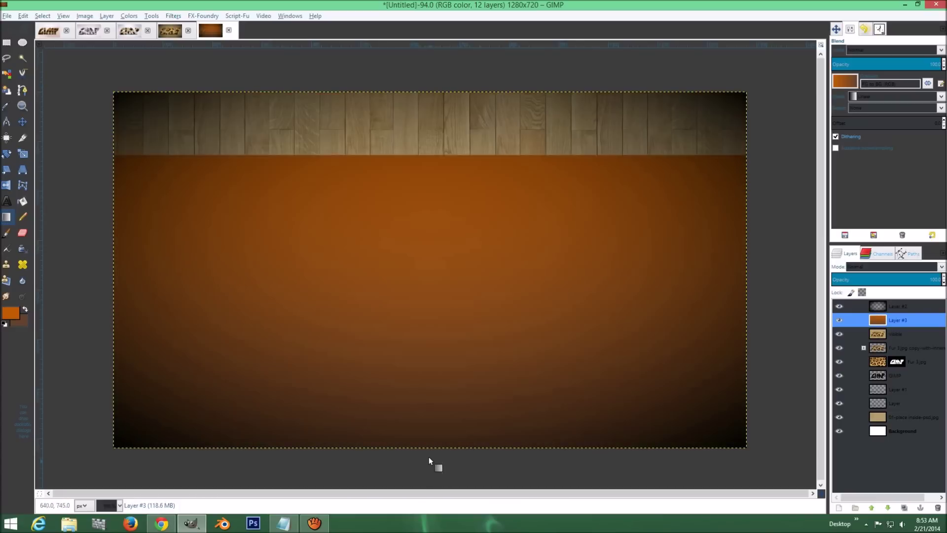
left_click_drag(432, 87, 436, 286)
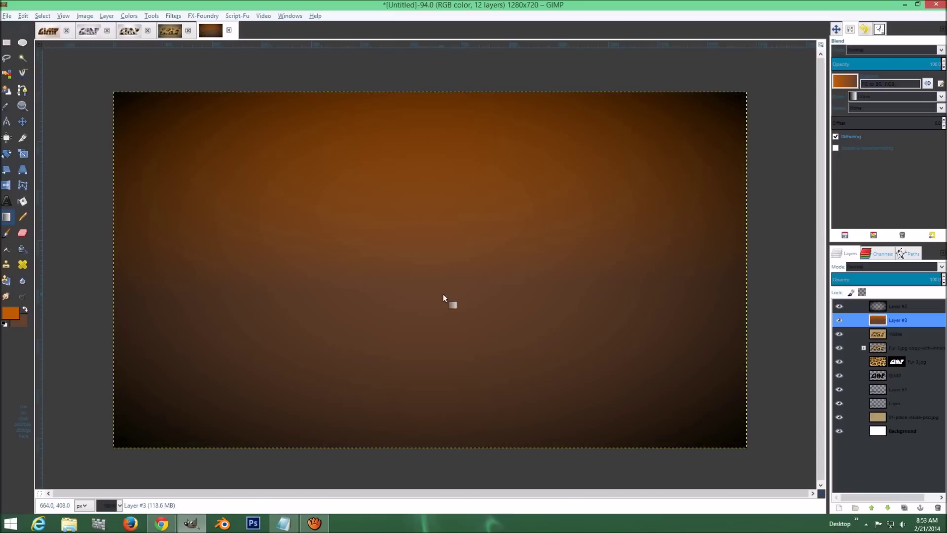
- Set the gradient layer's blend mode to Soft light and lower its opacity to about half
left_click(921, 266)
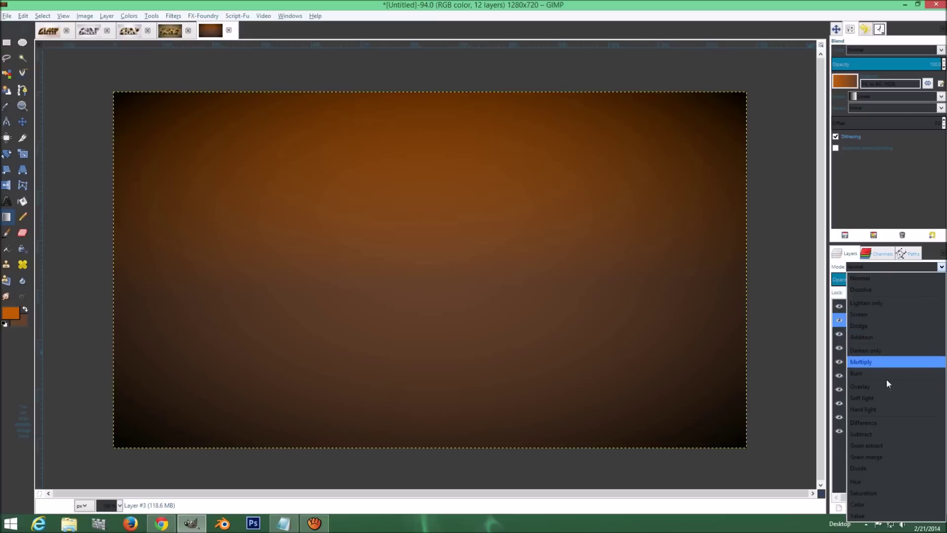
left_click(881, 397)
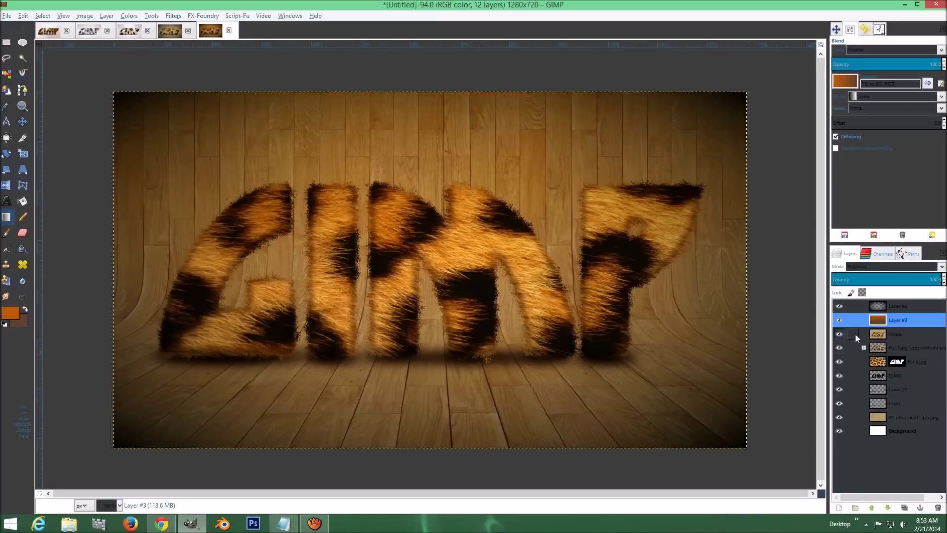
left_click_drag(926, 276, 888, 282)
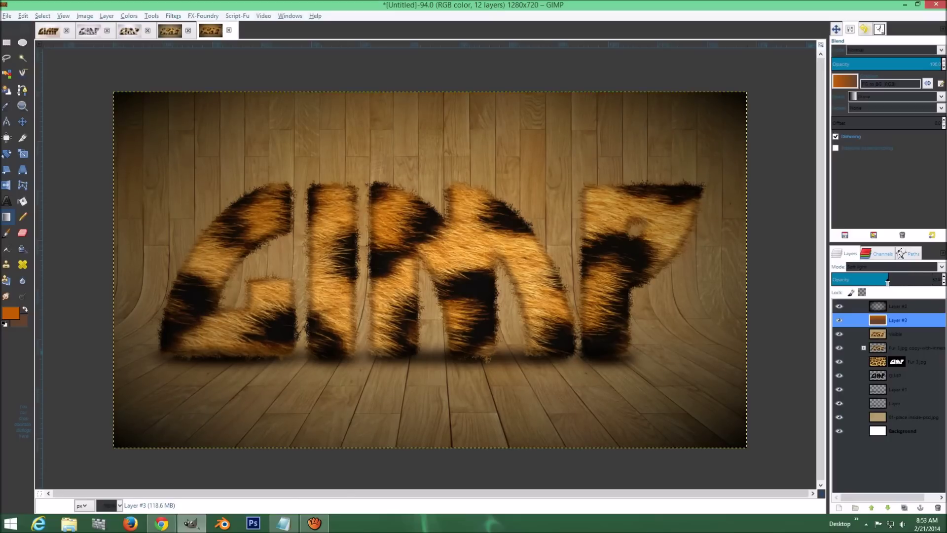
- Toggle the visibility of the gradient layer and the vignette layer to compare their effects on the image
left_click(839, 320)
left_click(838, 320)
left_click(839, 320)
left_click(838, 320)
left_click(839, 320)
left_click(839, 320)
left_click(839, 306)
left_click(839, 306)
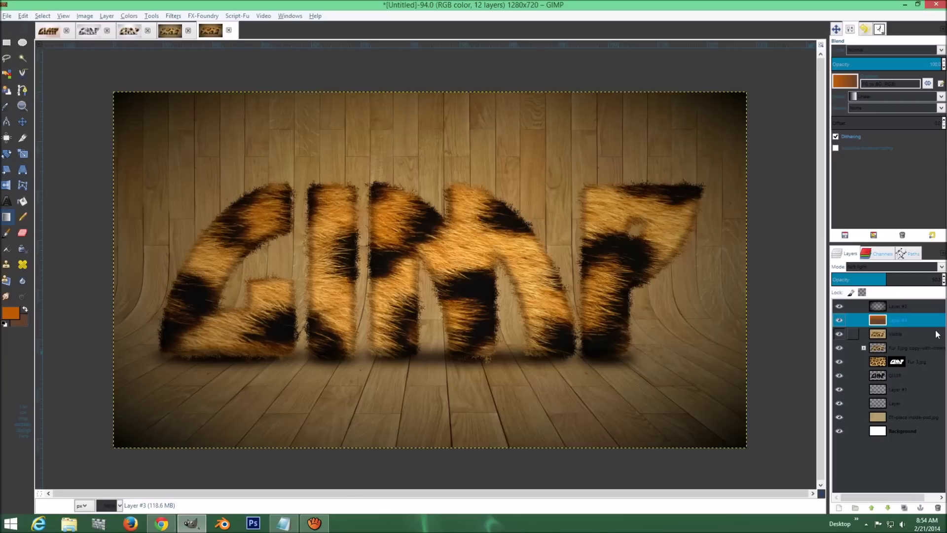
- View the other open fur text images for comparison, and return to the wooden-backdrop leopard image
left_click(168, 33)
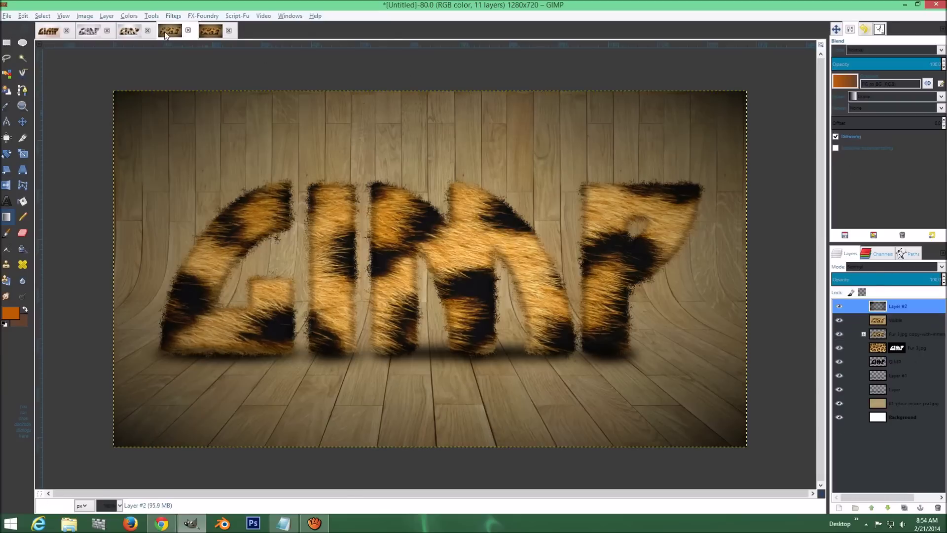
left_click(128, 34)
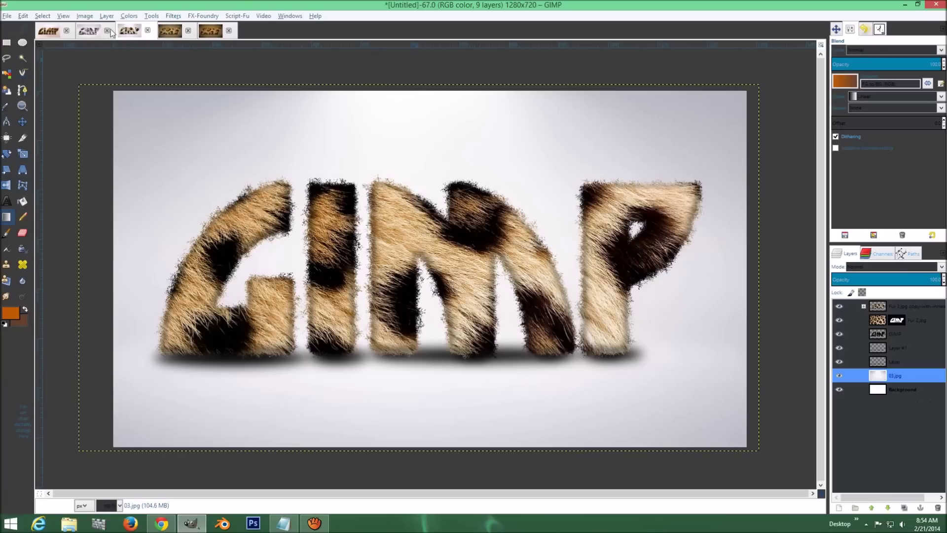
left_click(93, 33)
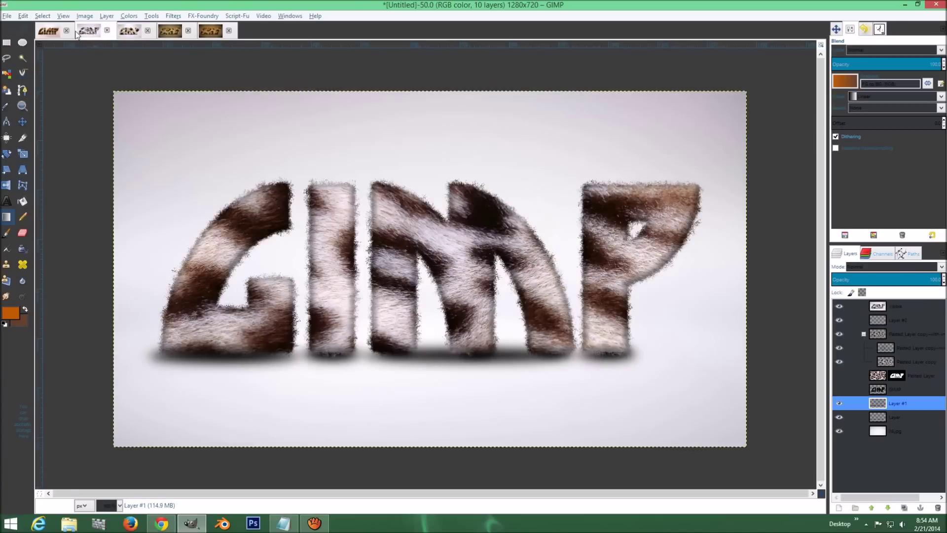
left_click(50, 36)
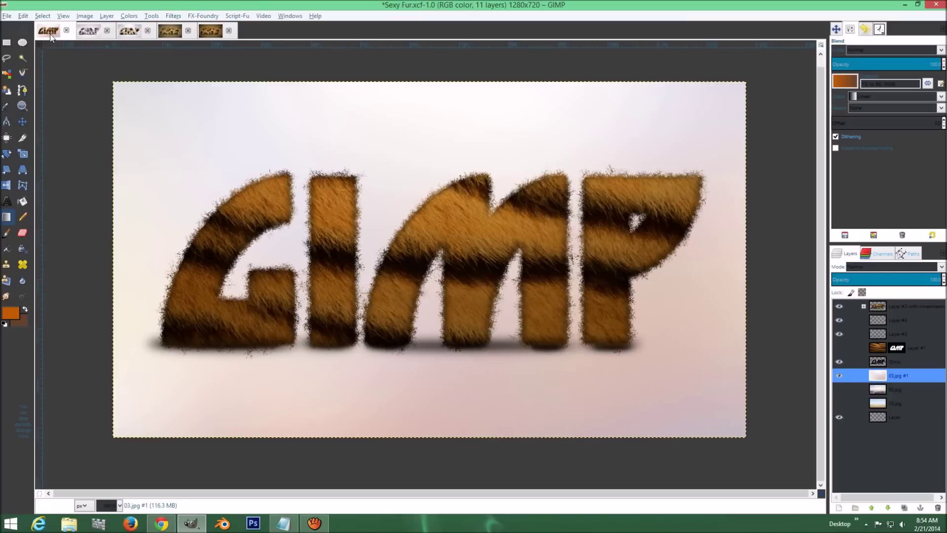
left_click(211, 32)
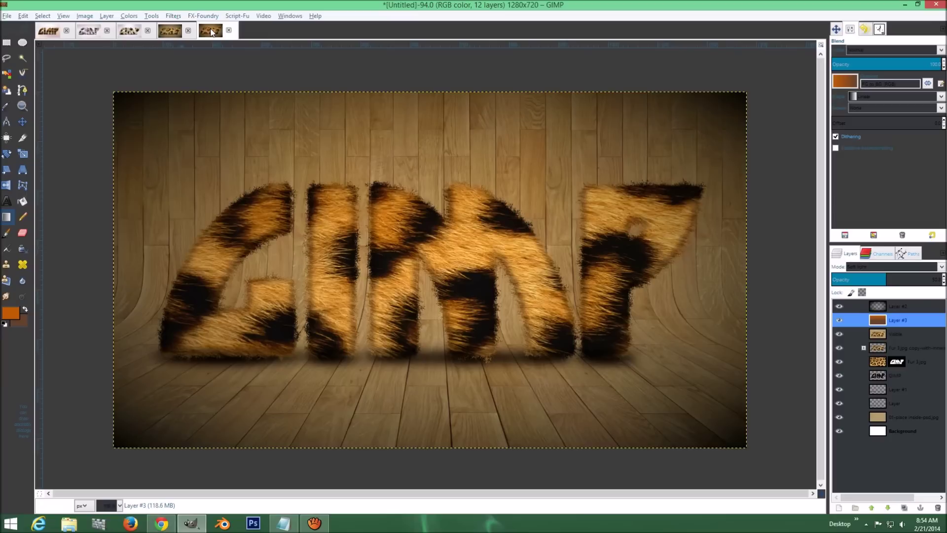